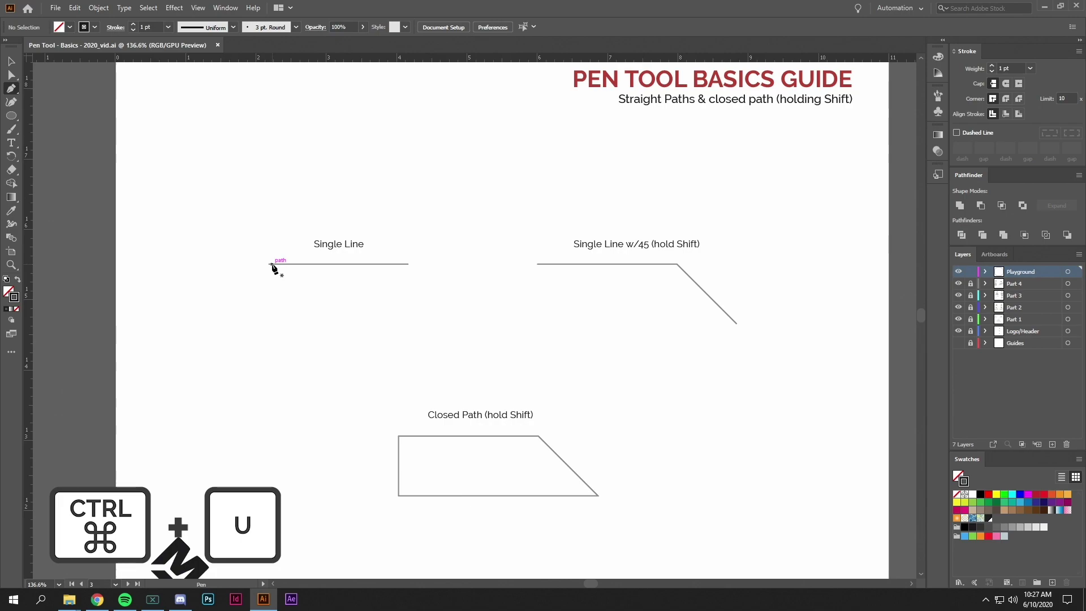
Trace the Single Line example with a straight horizontal Pen path between its two ends and deselect it.
{"action": "left_click", "coordinate": [268, 264]}
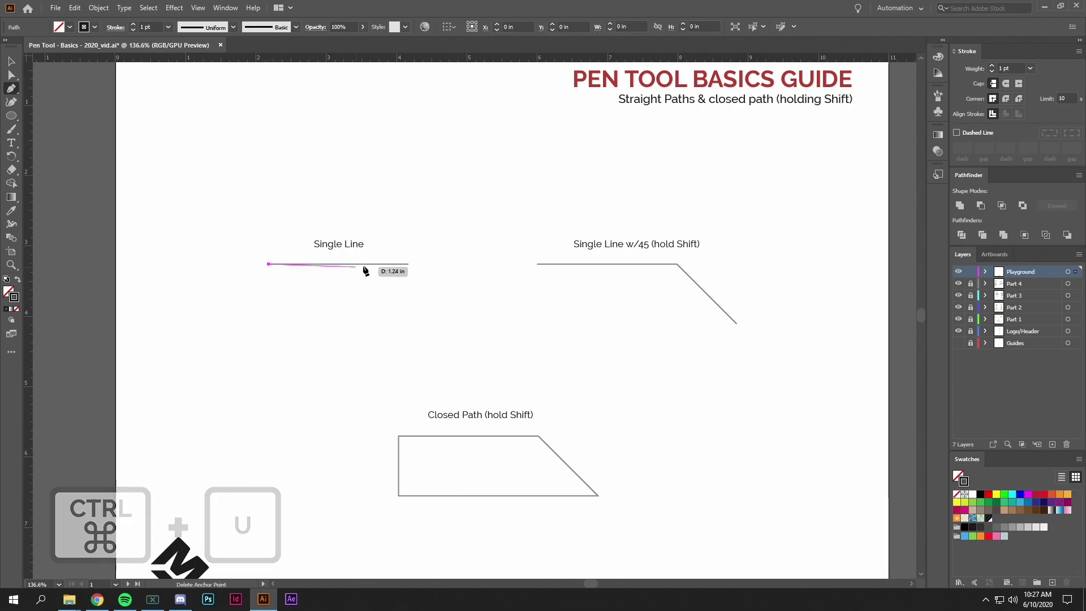
{"action": "left_click", "coordinate": [408, 264]}
{"action": "key", "text": "v"}
{"action": "left_click", "coordinate": [412, 279]}
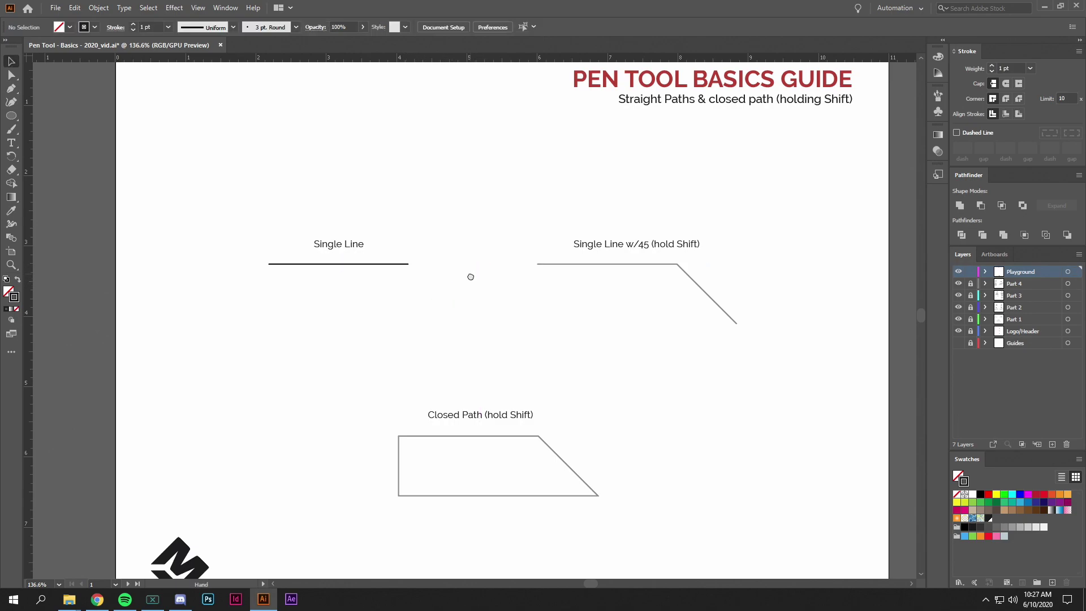
{"action": "left_click_drag", "start_coordinate": [470, 275], "coordinate": [443, 304]}
{"action": "key", "text": "p"}
{"action": "left_click_drag", "start_coordinate": [593, 318], "coordinate": [580, 319]}
{"action": "scroll", "coordinate": [580, 318], "scroll_direction": "right", "scroll_amount": 1}
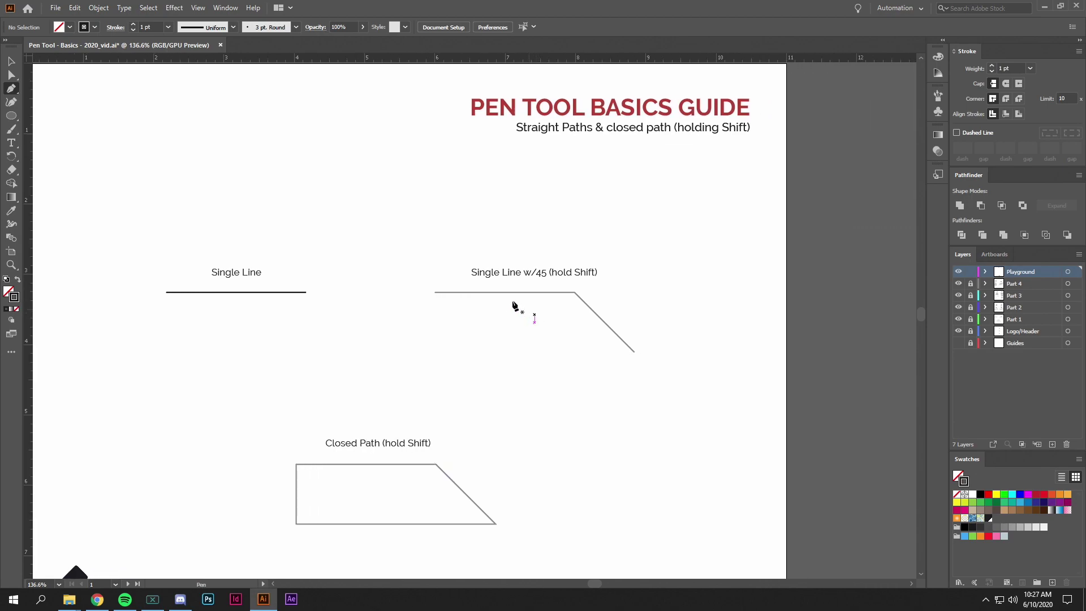
{"action": "left_click", "coordinate": [435, 294]}
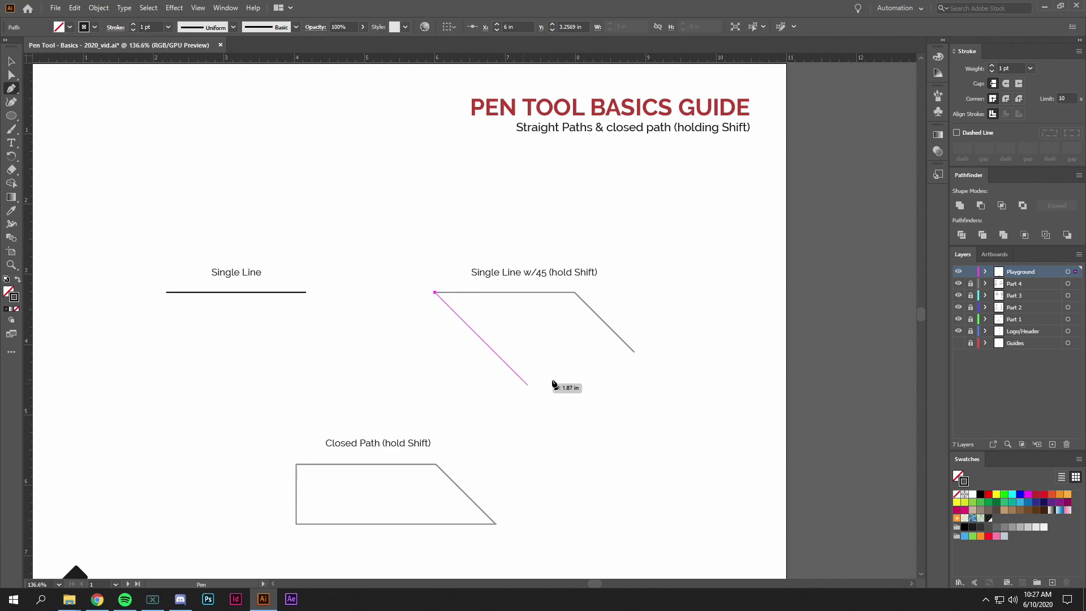
{"action": "left_click", "coordinate": [575, 293]}
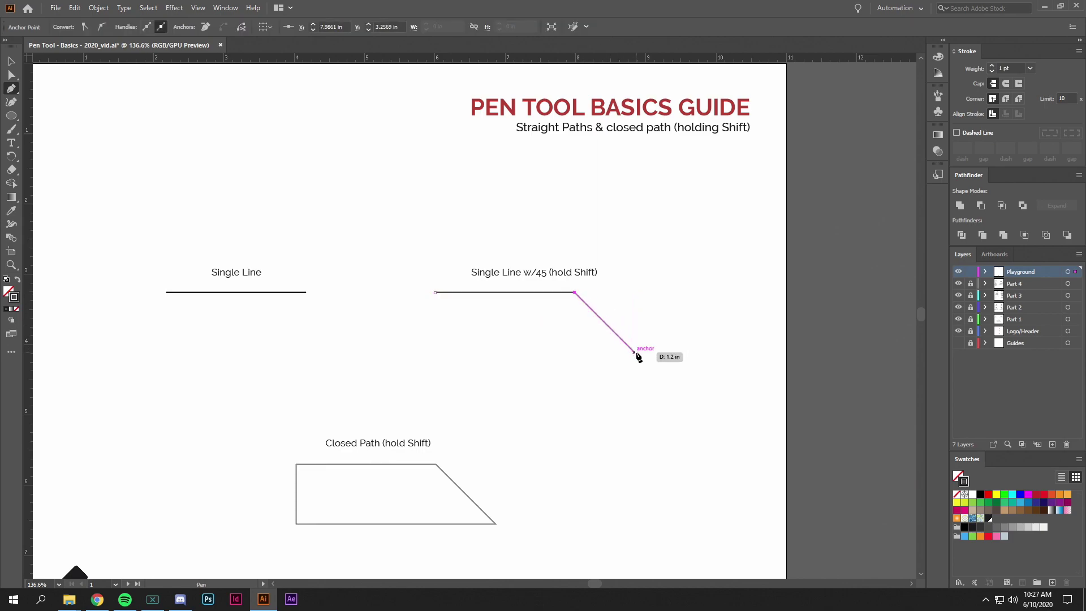
{"action": "left_click", "coordinate": [635, 352]}
{"action": "key", "text": "ctrl+z"}
{"action": "key", "text": "ctrl+z"}
{"action": "key", "text": "ctrl+z"}
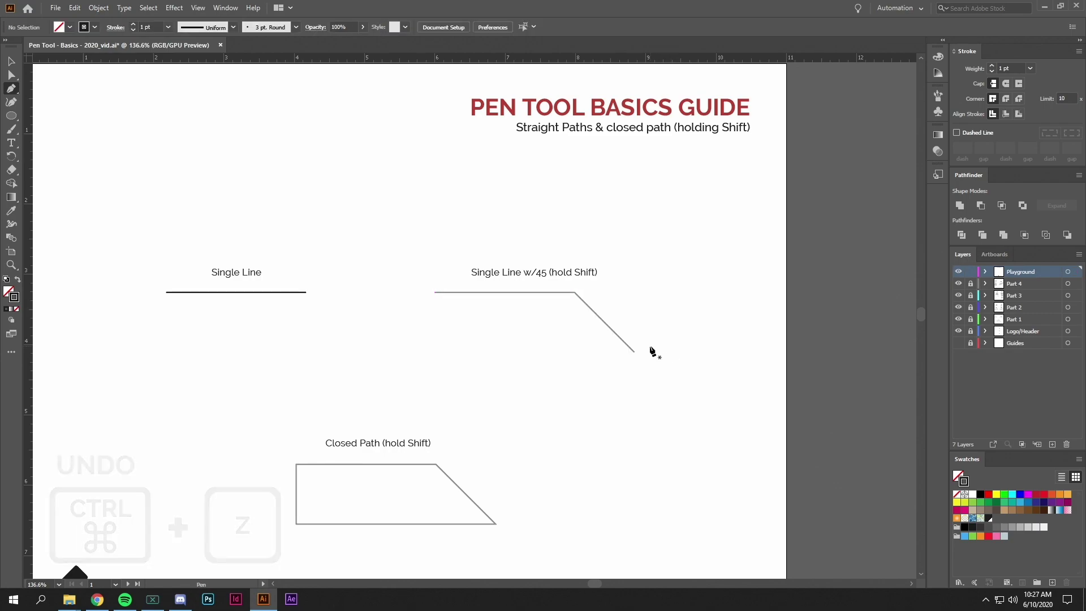
Trace the Single Line w/45 example as an open Pen path: a horizontal segment followed by a downward 45-degree segment about 1.2 in long.
{"action": "left_click", "coordinate": [435, 292]}
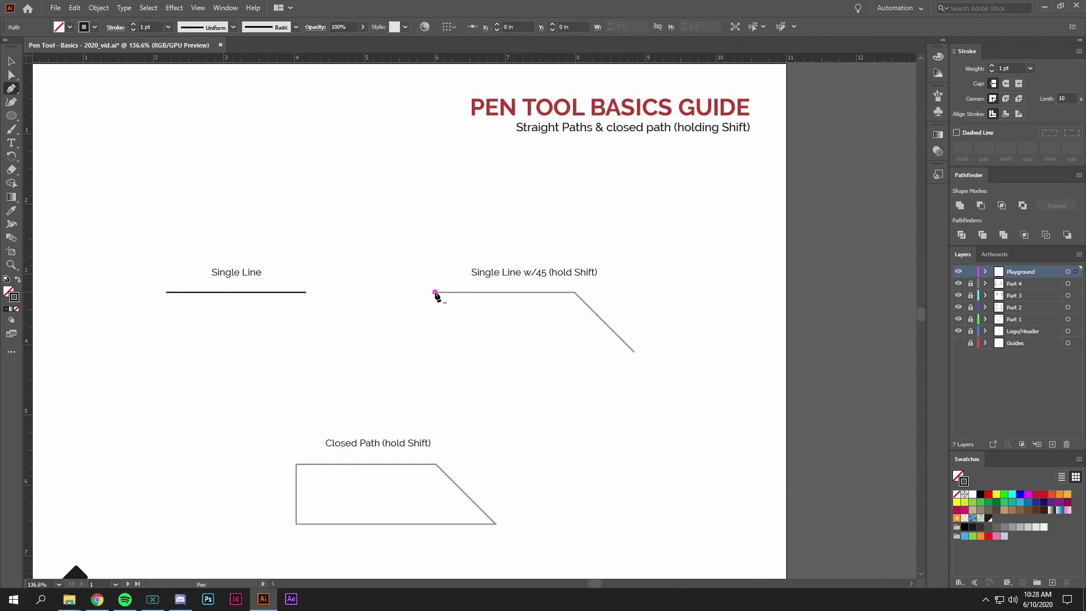
{"action": "left_click", "coordinate": [575, 292]}
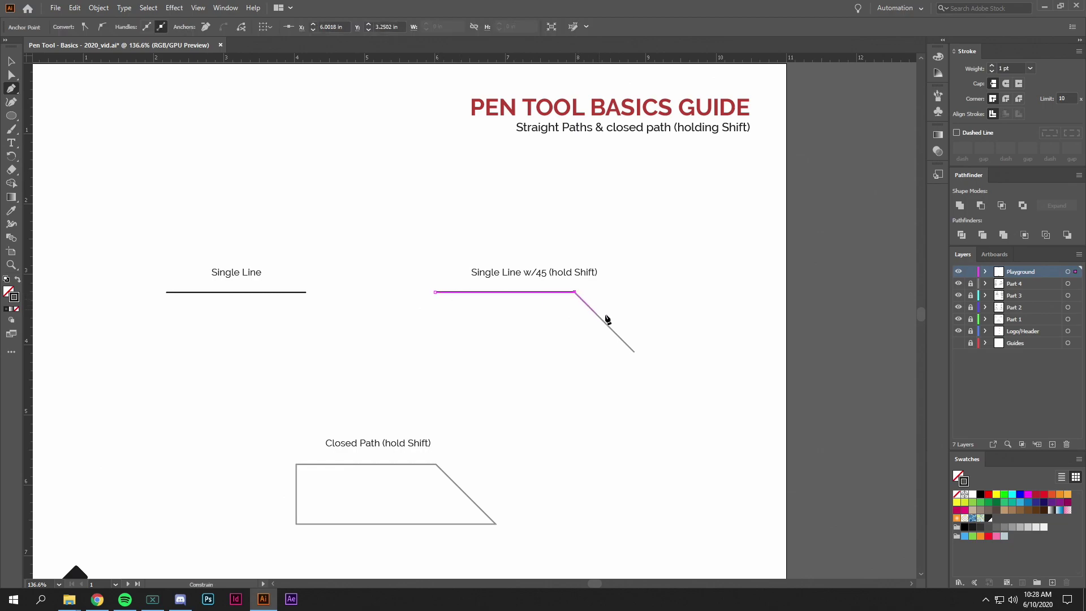
{"action": "left_click", "coordinate": [634, 351]}
{"action": "key", "text": "Return"}
Start tracing the Closed Path shape with the Pen tool, drawing its top edge about 2 in long and its 45-degree edge.
{"action": "key", "text": "space"}
{"action": "left_click_drag", "start_coordinate": [484, 427], "coordinate": [517, 395]}
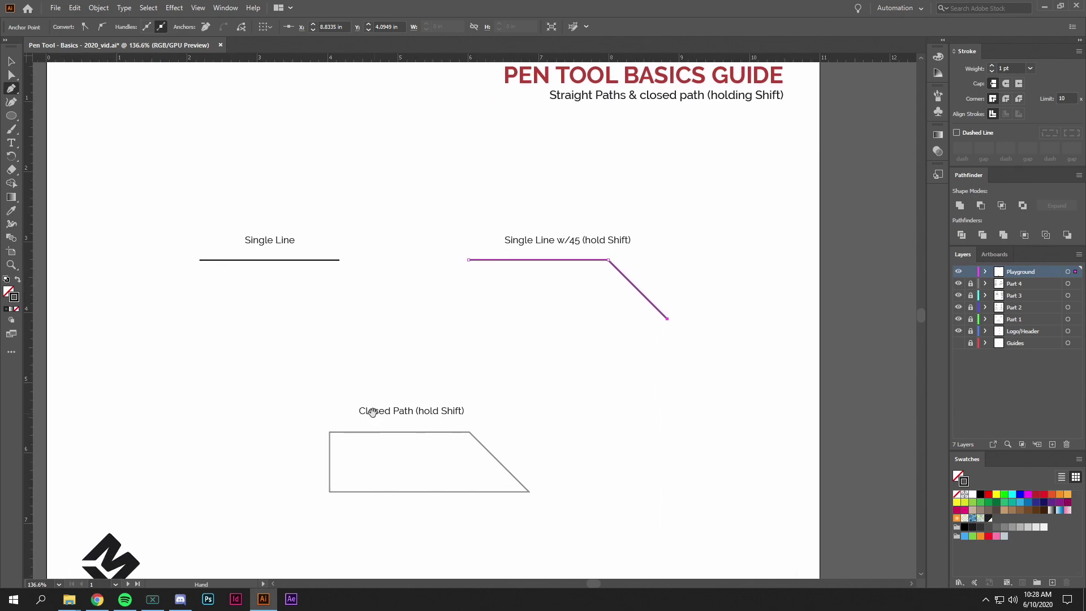
{"action": "scroll", "coordinate": [371, 416], "scroll_direction": "down", "scroll_amount": 1}
{"action": "scroll", "coordinate": [371, 416], "scroll_direction": "left", "scroll_amount": 1}
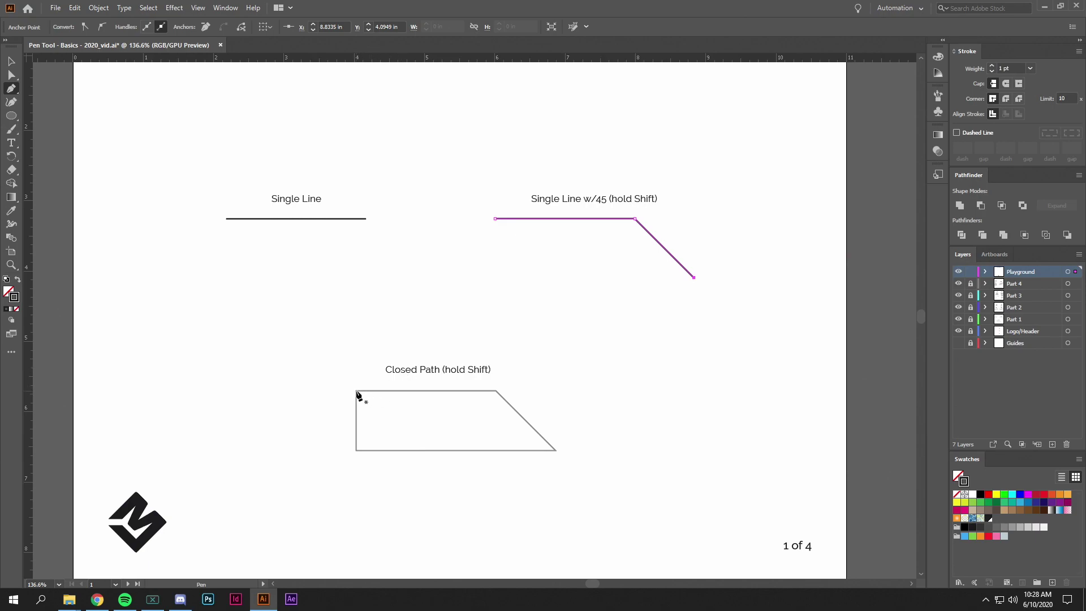
{"action": "left_click", "coordinate": [357, 391]}
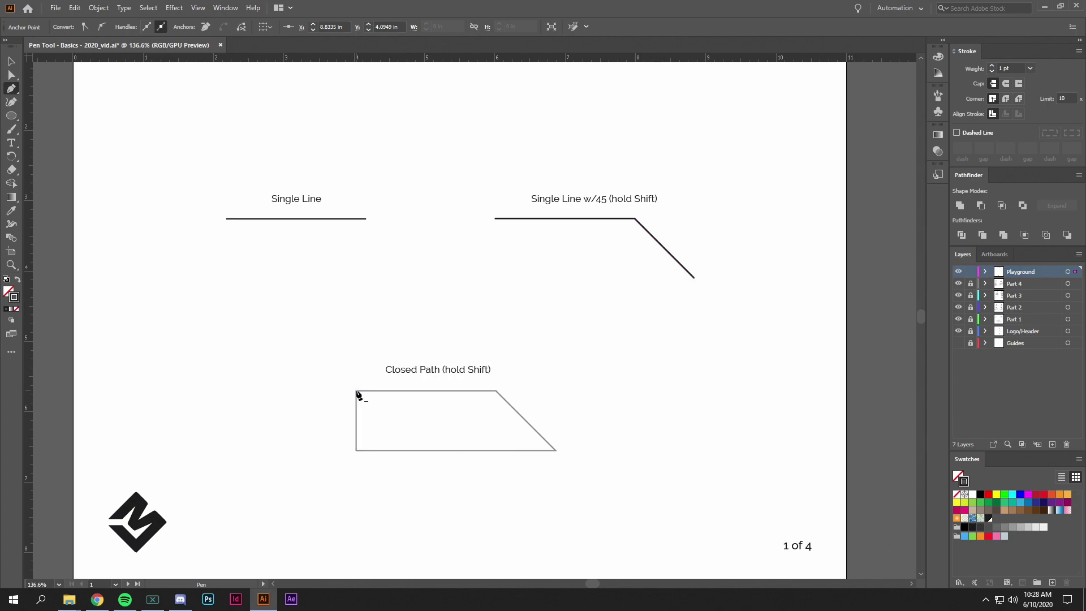
{"action": "left_click", "coordinate": [496, 391]}
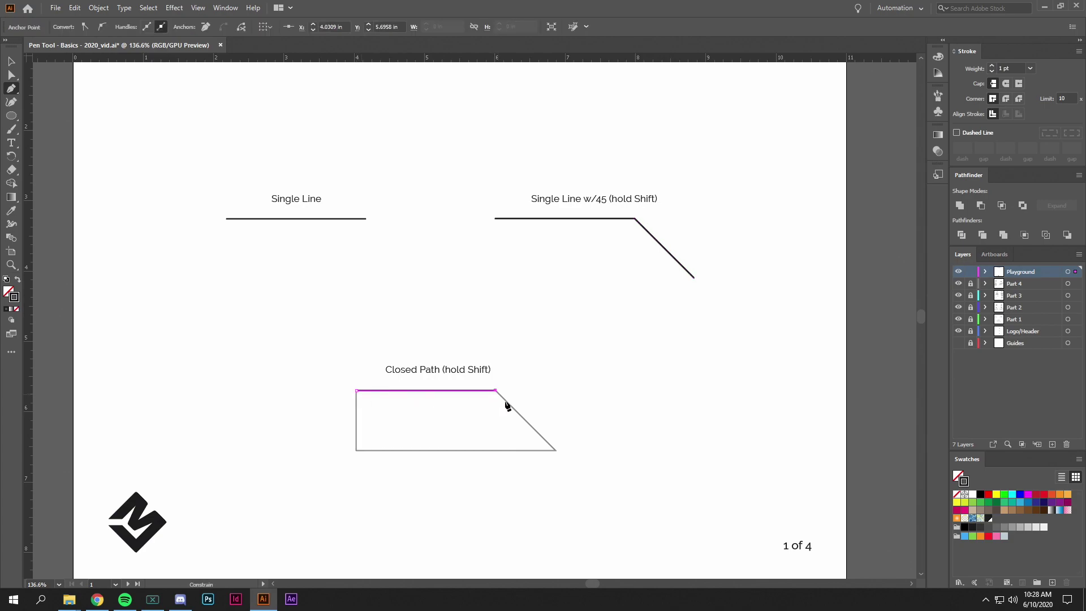
{"action": "left_click", "coordinate": [556, 451]}
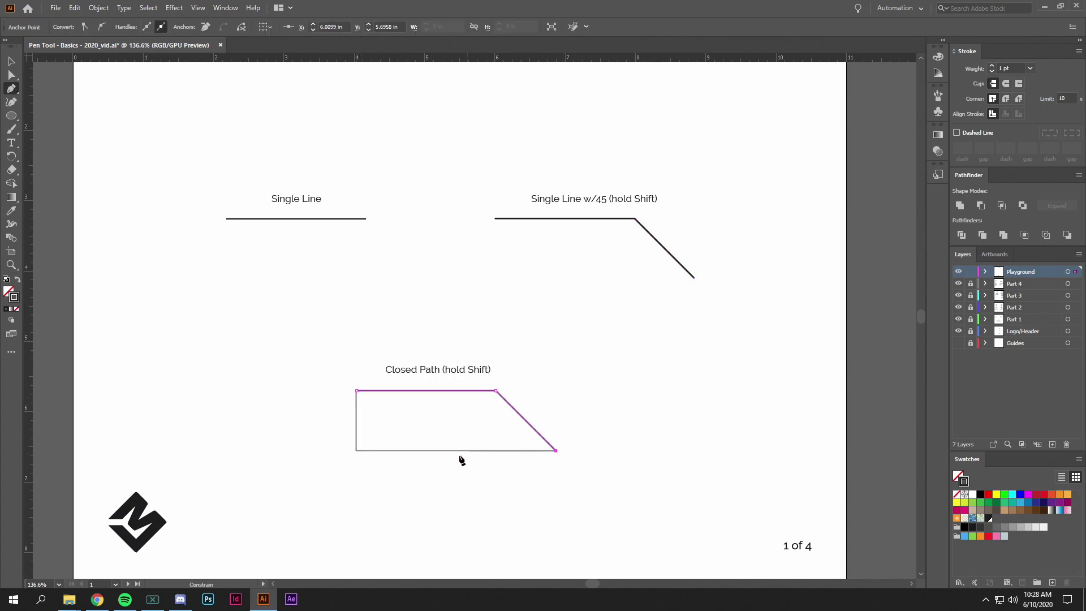
{"action": "left_click", "coordinate": [356, 451]}
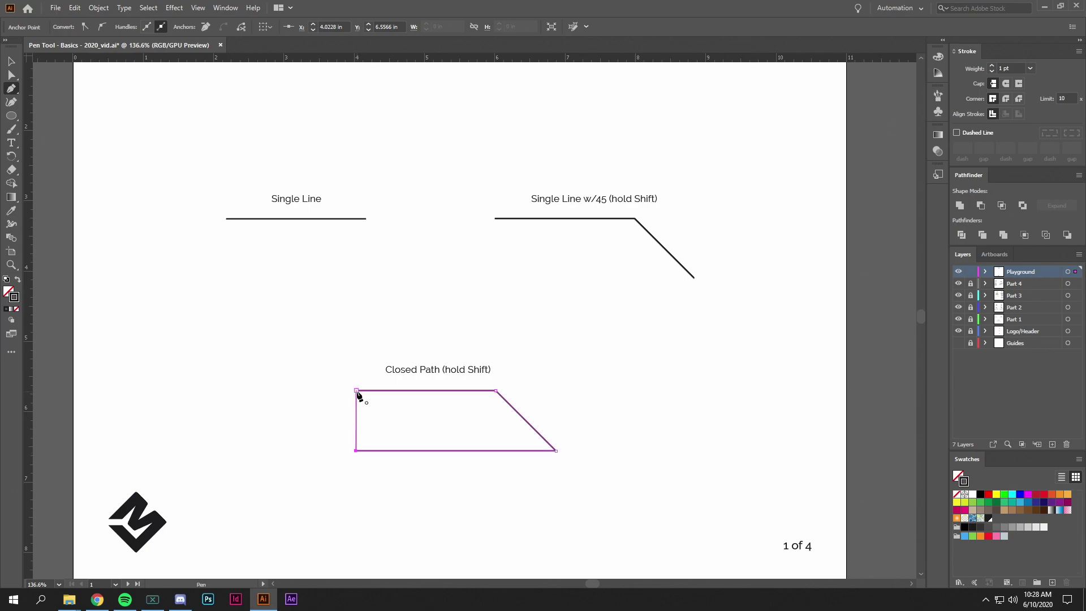
{"action": "left_click", "coordinate": [356, 390]}
{"action": "scroll", "coordinate": [378, 439], "scroll_direction": "up", "scroll_amount": 5}
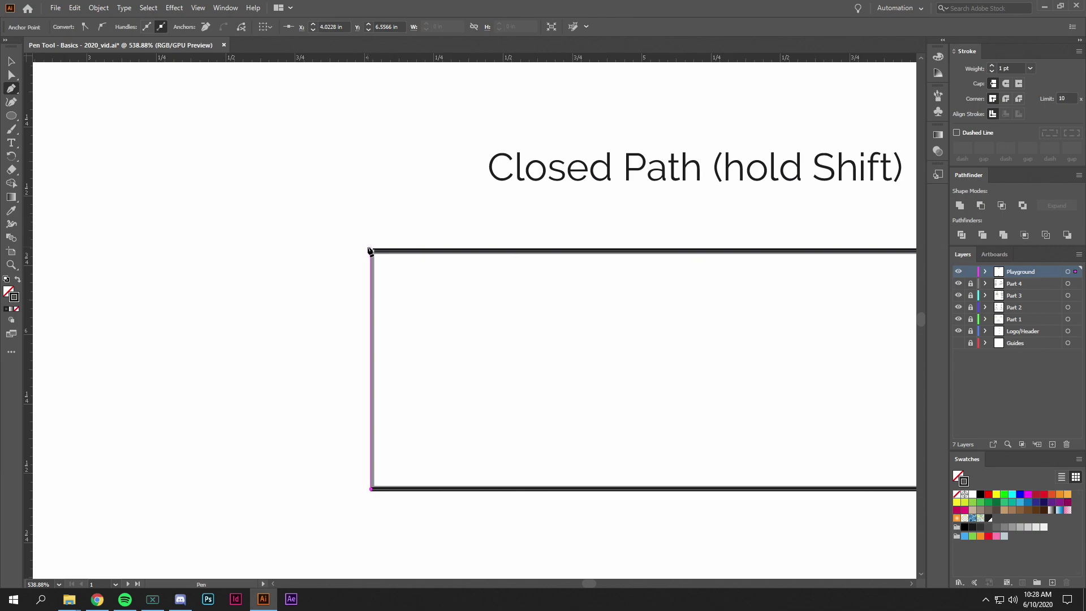
{"action": "key", "text": "ctrl+space"}
{"action": "left_click_drag", "start_coordinate": [575, 352], "coordinate": [457, 356]}
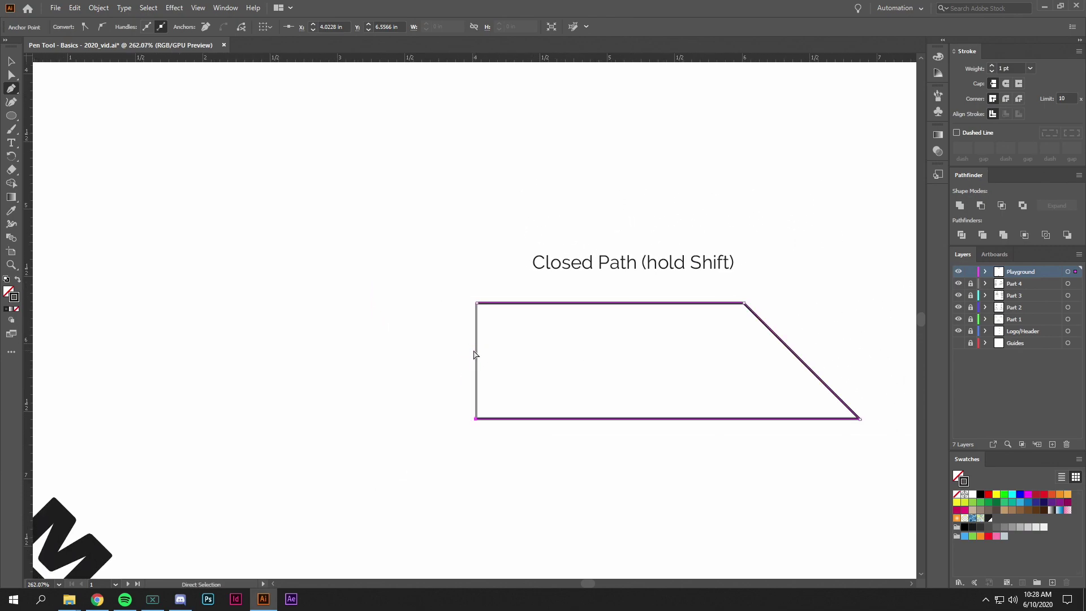
{"action": "key", "text": "ctrl+z"}
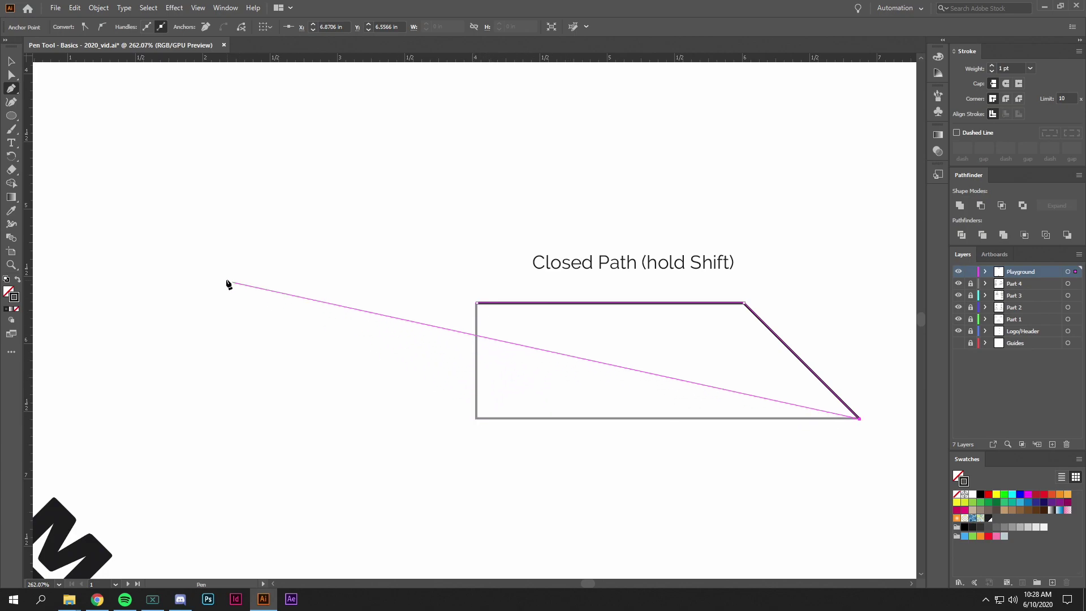
{"action": "key", "text": "ctrl"}
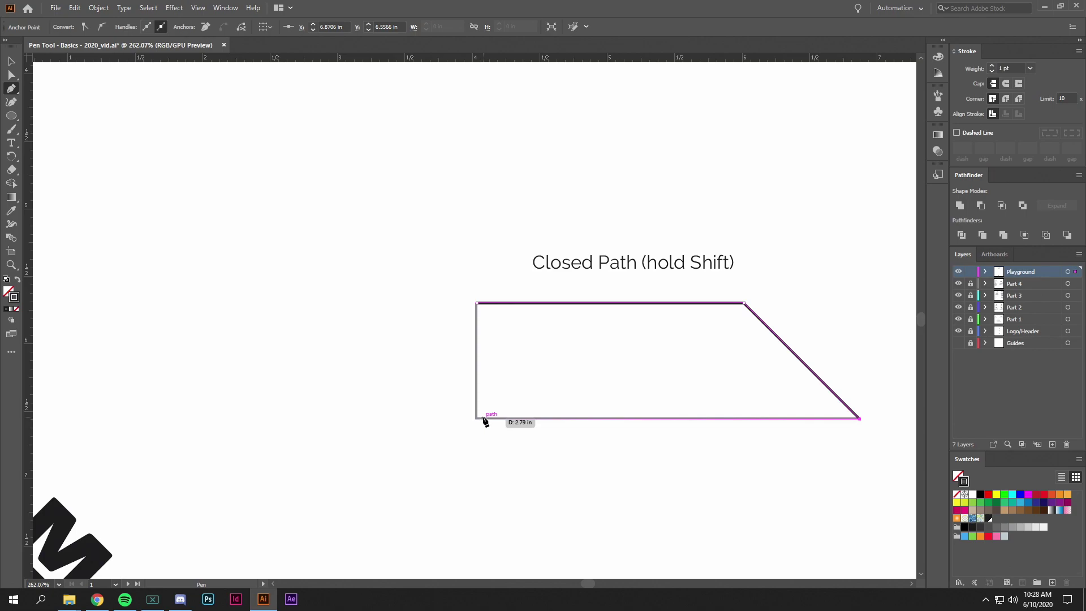
Draw the closed shape's bottom edge about 2.84 in long, aligned under the starting anchor, and close the path there.
{"action": "scroll", "coordinate": [485, 420], "scroll_direction": "up", "scroll_amount": 5}
{"action": "left_click_drag", "start_coordinate": [618, 351], "coordinate": [551, 447]}
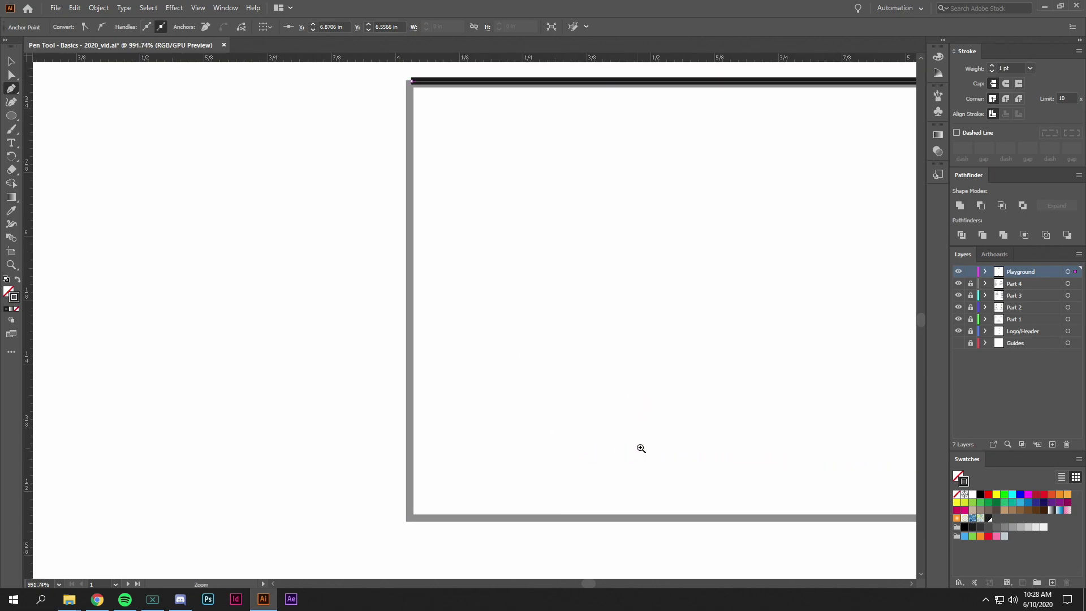
{"action": "key", "text": "ctrl"}
{"action": "key", "text": "ctrl+space"}
{"action": "mouse_move", "coordinate": [724, 394]}
{"action": "left_mouse_down"}
{"action": "mouse_move", "coordinate": [589, 402]}
{"action": "mouse_move", "coordinate": [708, 396]}
{"action": "left_mouse_up"}
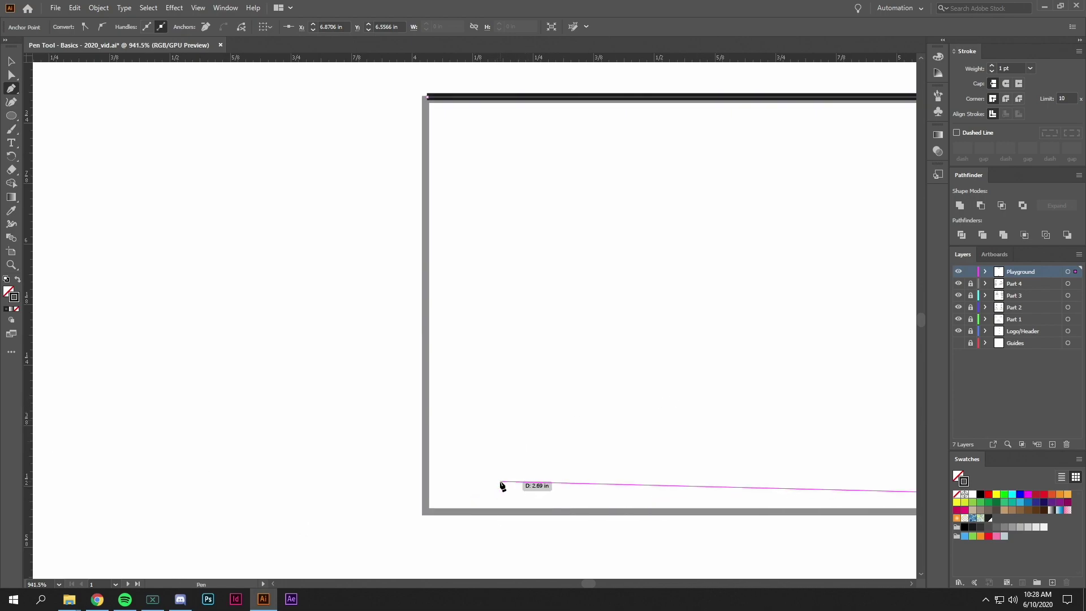
{"action": "left_click", "coordinate": [428, 516]}
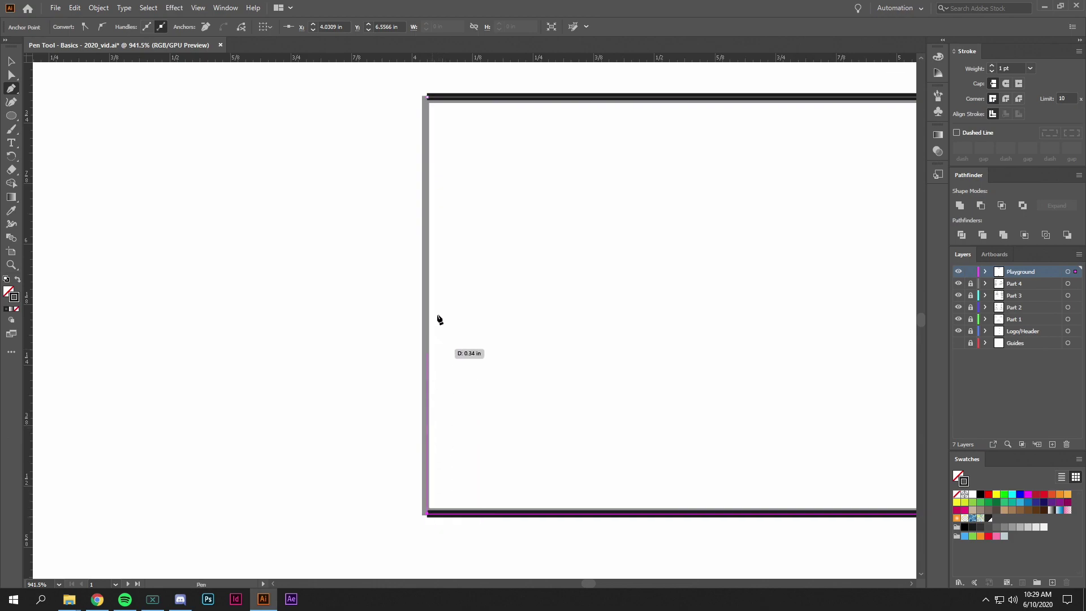
{"action": "left_click", "coordinate": [427, 99]}
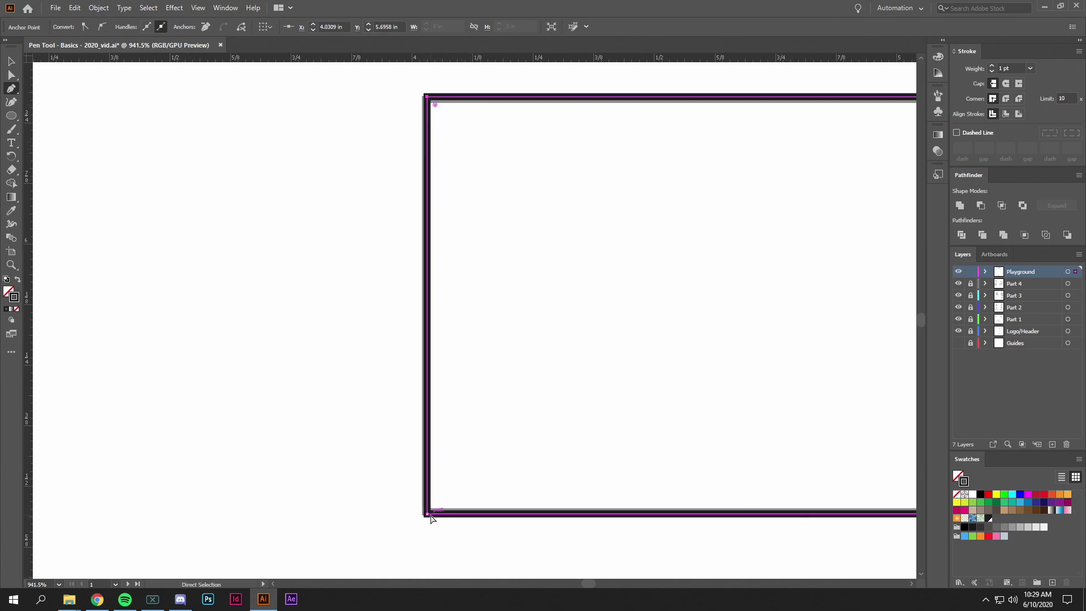
Delete the closed shape's upper-left corner anchor and review the Smart Guides and snapping settings.
{"action": "key", "text": "Delete"}
{"action": "key", "text": "ctrl"}
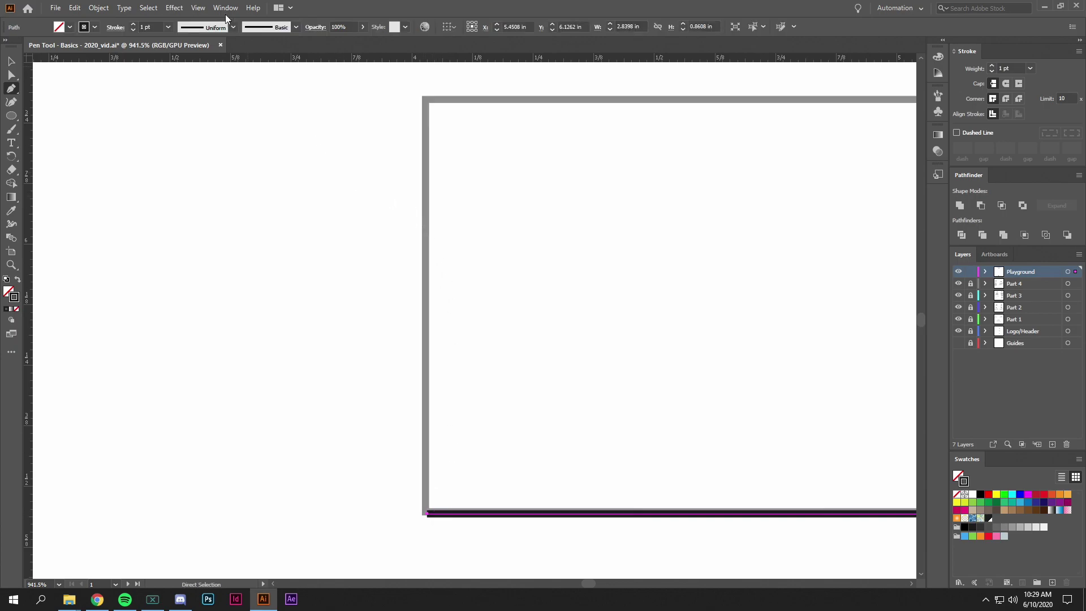
{"action": "left_click", "coordinate": [199, 8]}
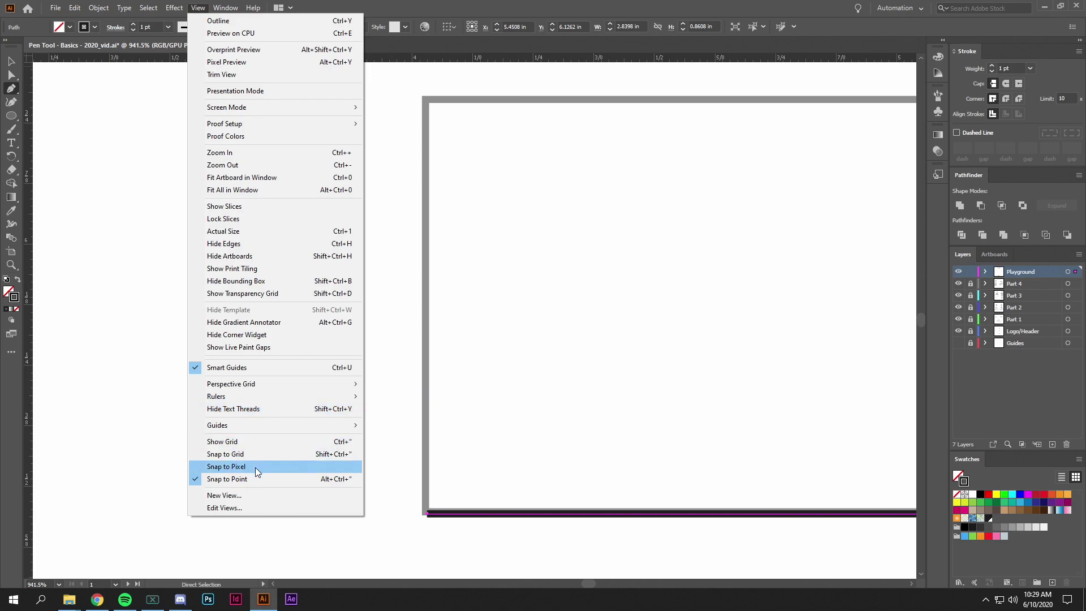
{"action": "left_click", "coordinate": [464, 380]}
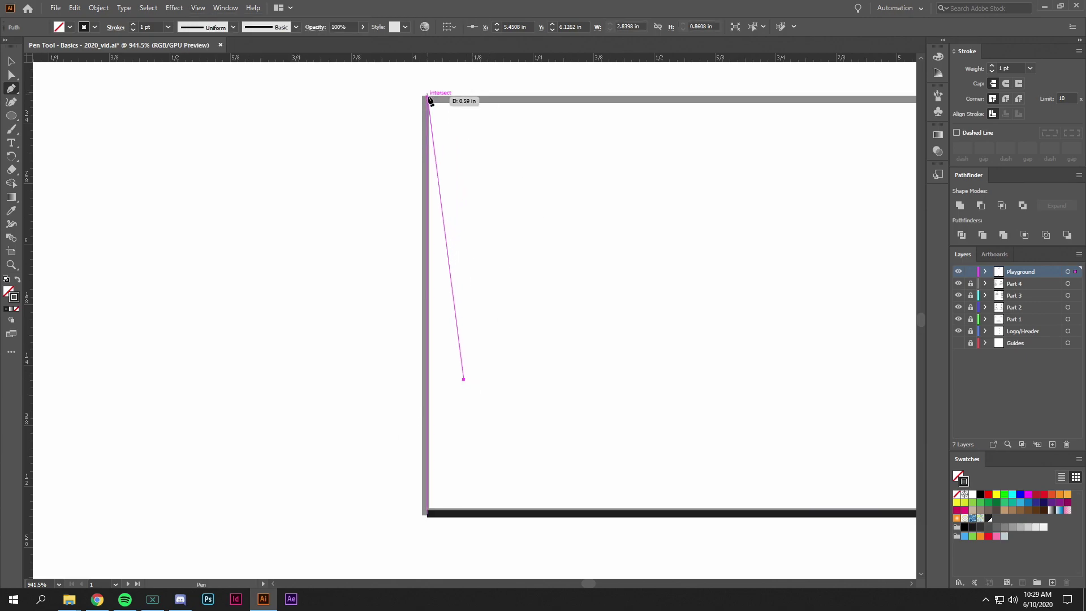
Continue the open path from the top of the 45-degree edge, redrawing the top edge about 1.98 in long and closing the left side.
{"action": "scroll", "coordinate": [664, 318], "scroll_direction": "down", "scroll_amount": 3}
{"action": "left_click_drag", "start_coordinate": [664, 316], "coordinate": [432, 332]}
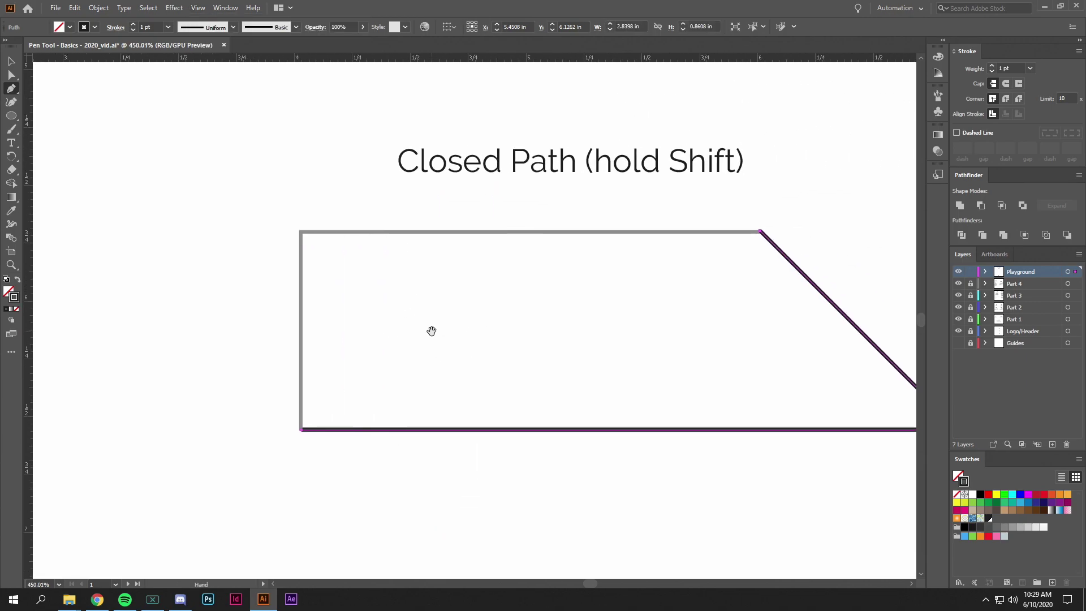
{"action": "left_click_drag", "start_coordinate": [714, 278], "coordinate": [616, 289]}
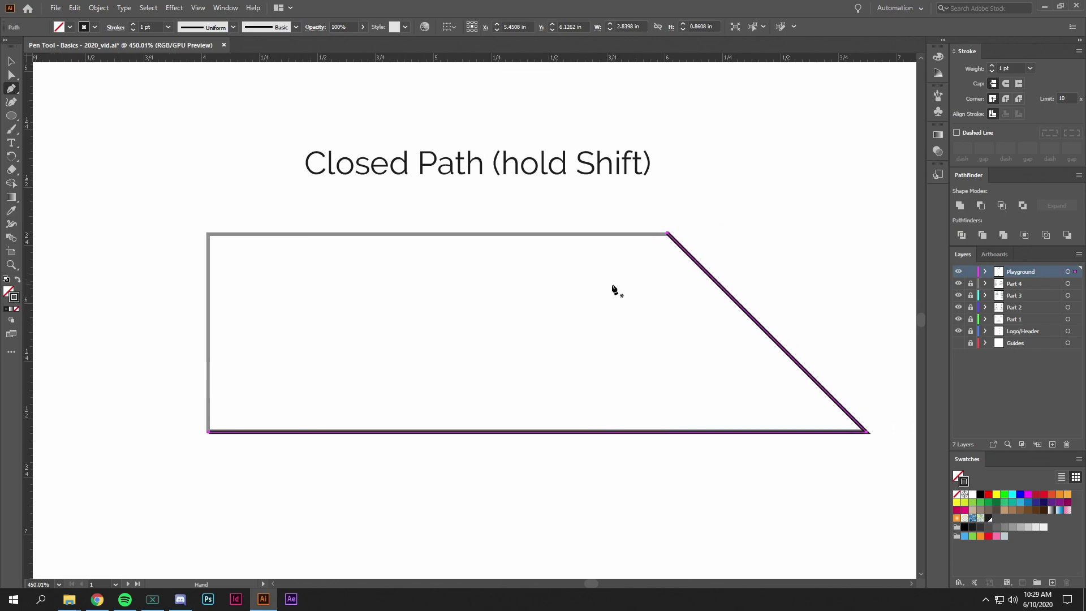
{"action": "left_click", "coordinate": [668, 234]}
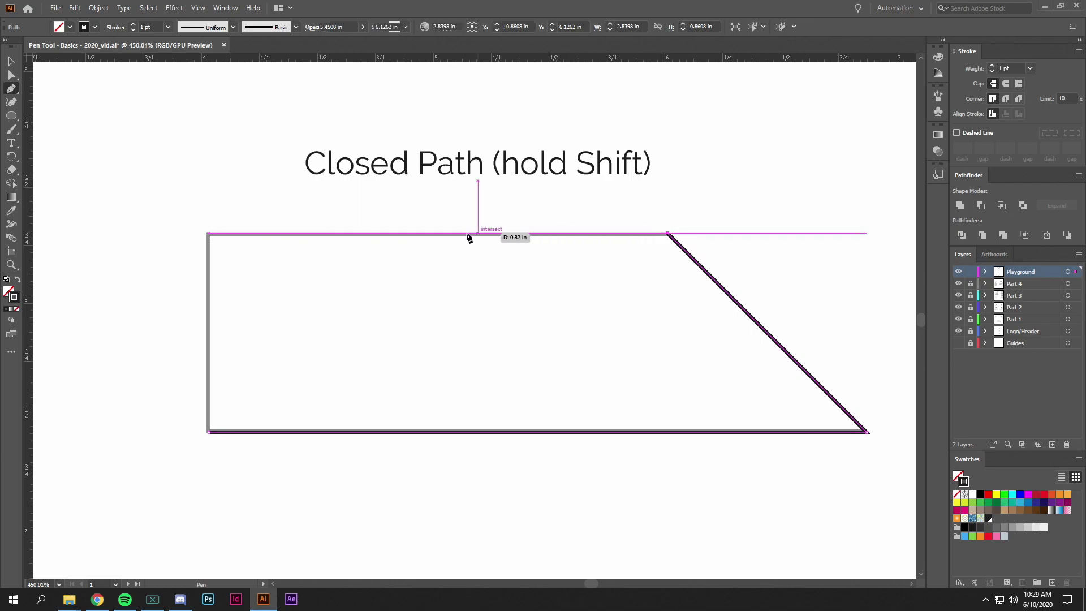
{"action": "left_click", "coordinate": [209, 234]}
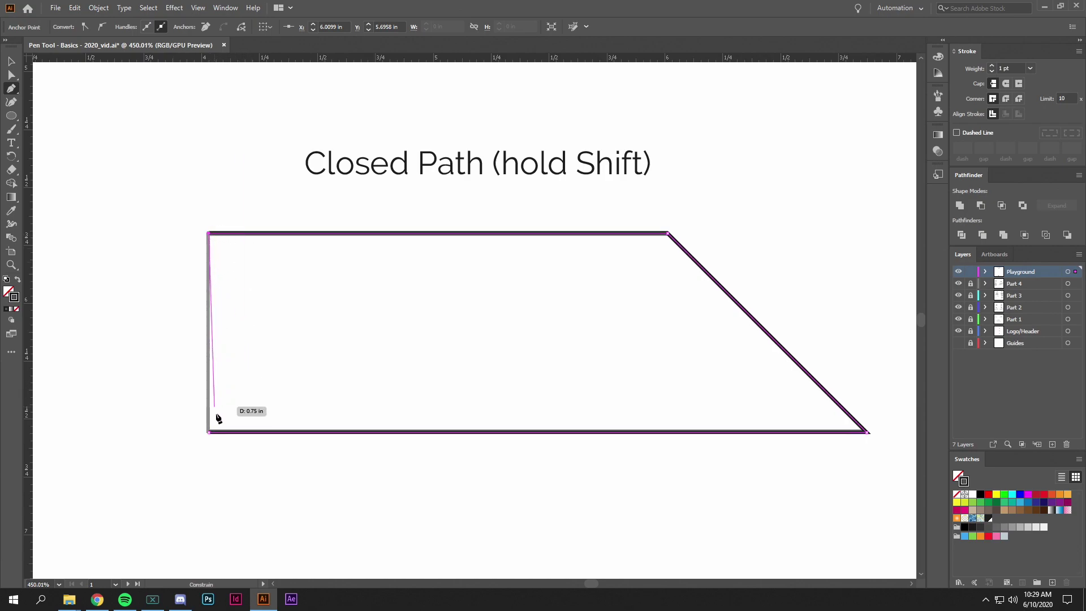
{"action": "left_click", "coordinate": [210, 433]}
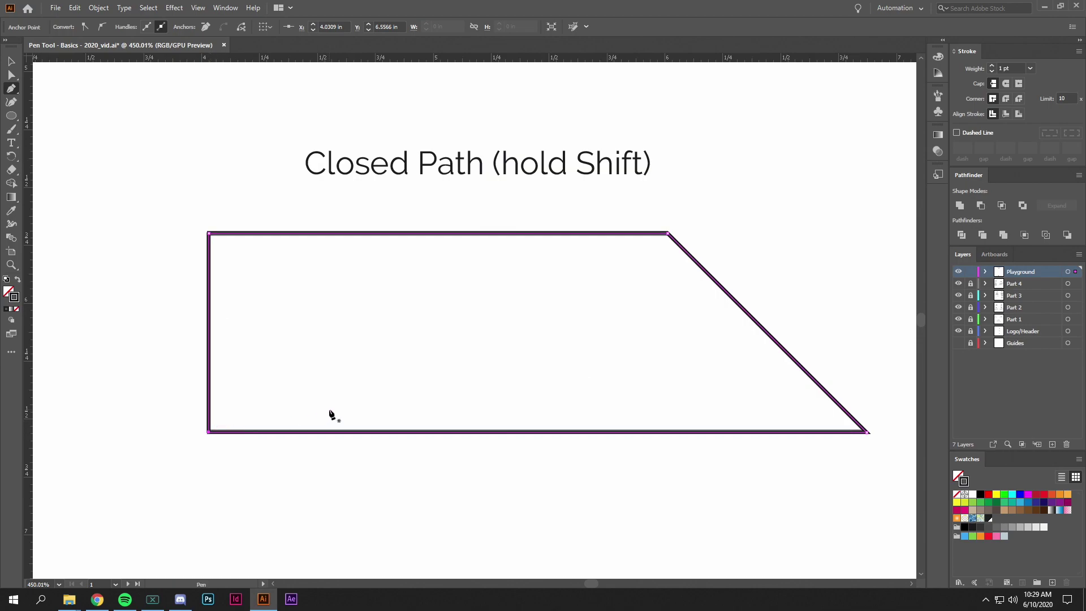
Start tracing the U-Shape Curve with the Pen tool from its left end, extending a vertical handle up to the upper dashed guide.
{"action": "left_click_drag", "start_coordinate": [526, 478], "coordinate": [446, 469]}
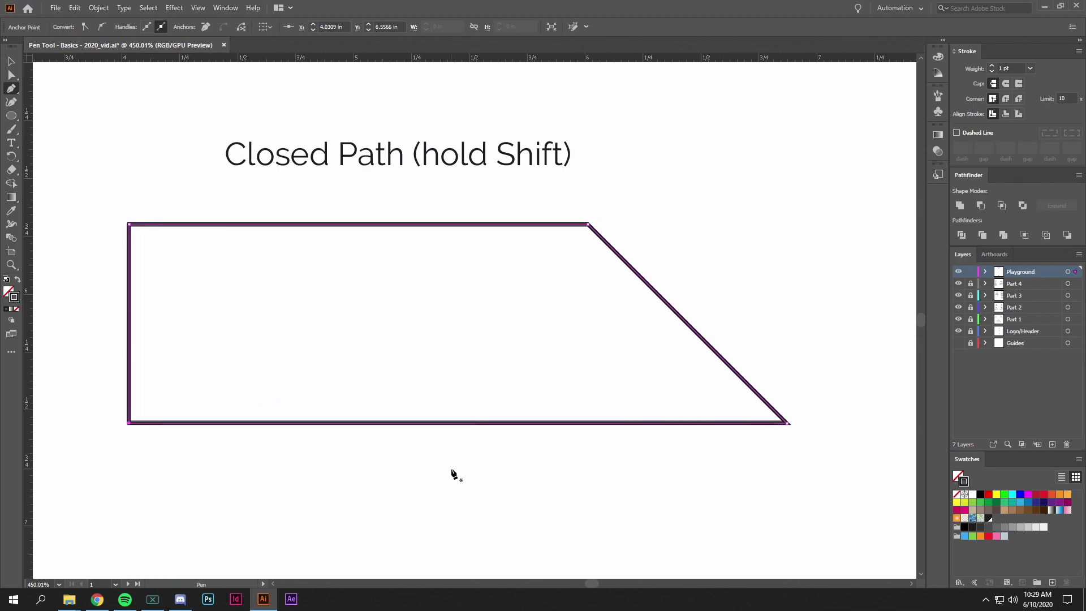
{"action": "left_click_drag", "start_coordinate": [547, 465], "coordinate": [398, 465]}
{"action": "scroll", "coordinate": [397, 465], "scroll_direction": "down", "scroll_amount": 10}
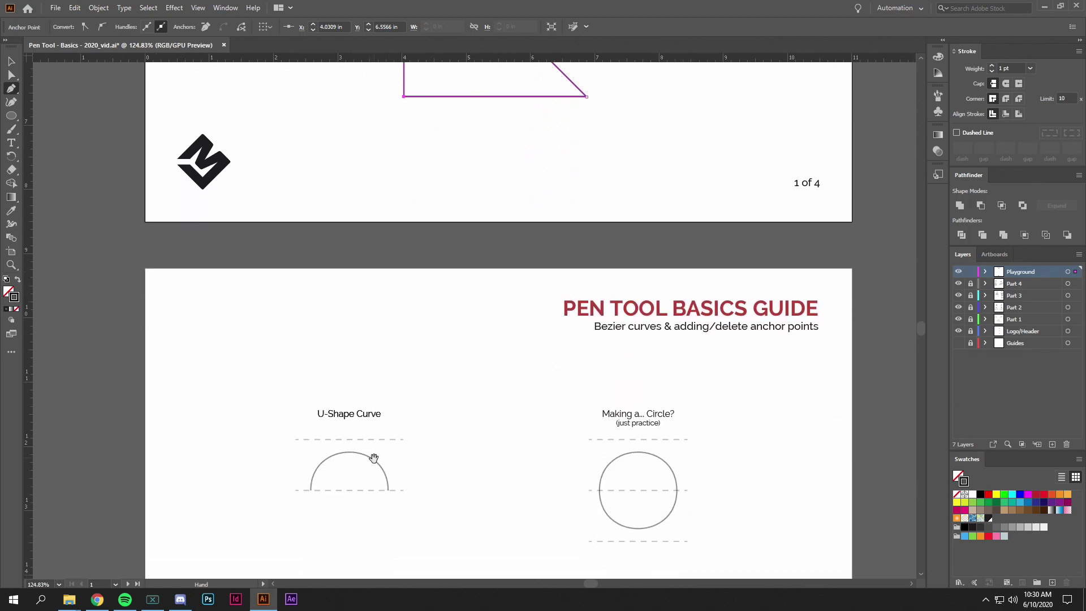
{"action": "left_click_drag", "start_coordinate": [375, 333], "coordinate": [374, 234]}
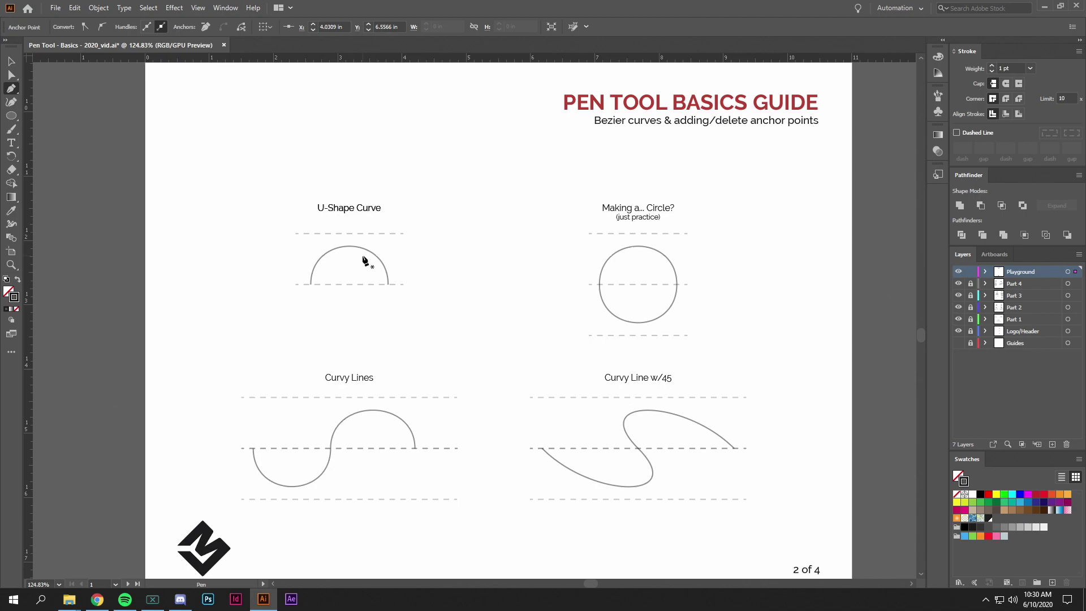
{"action": "key", "text": "ctrl+space"}
{"action": "left_click_drag", "start_coordinate": [300, 270], "coordinate": [414, 362]}
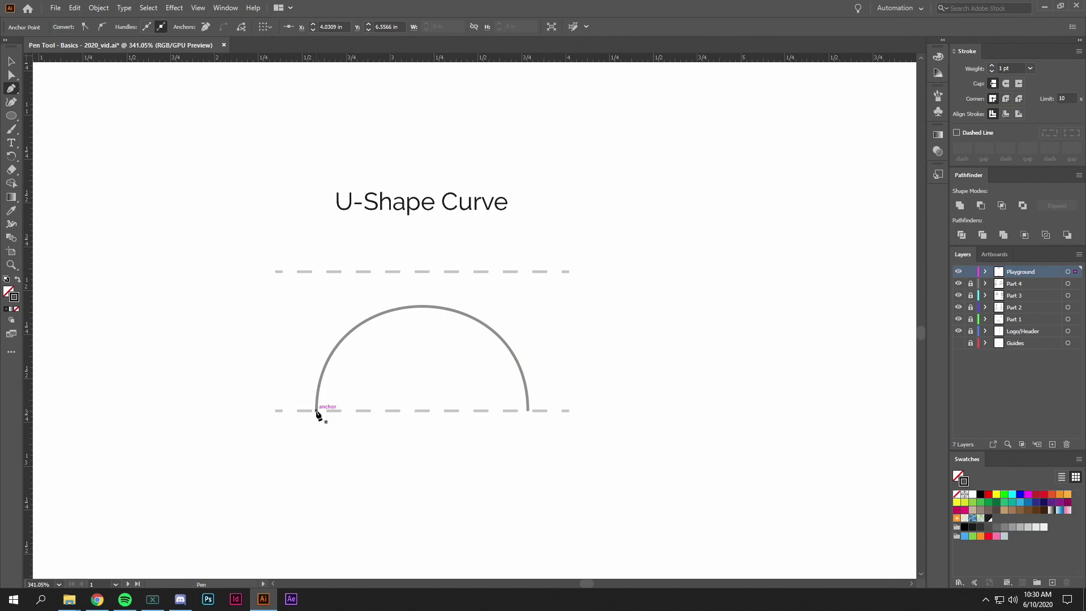
{"action": "left_click_drag", "start_coordinate": [315, 411], "coordinate": [321, 374]}
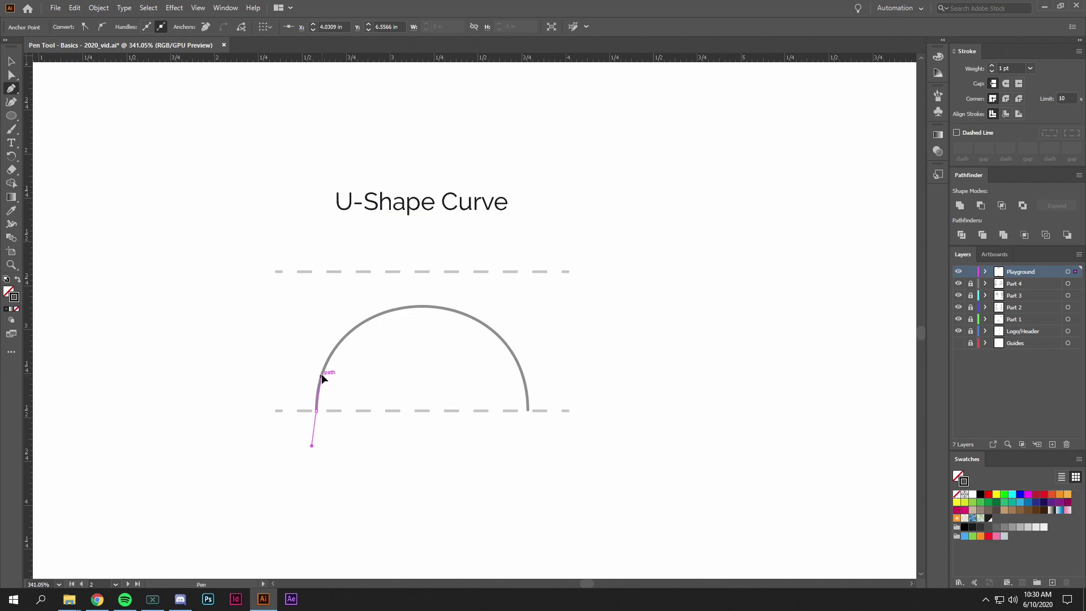
{"action": "left_click_drag", "start_coordinate": [323, 337], "coordinate": [317, 272]}
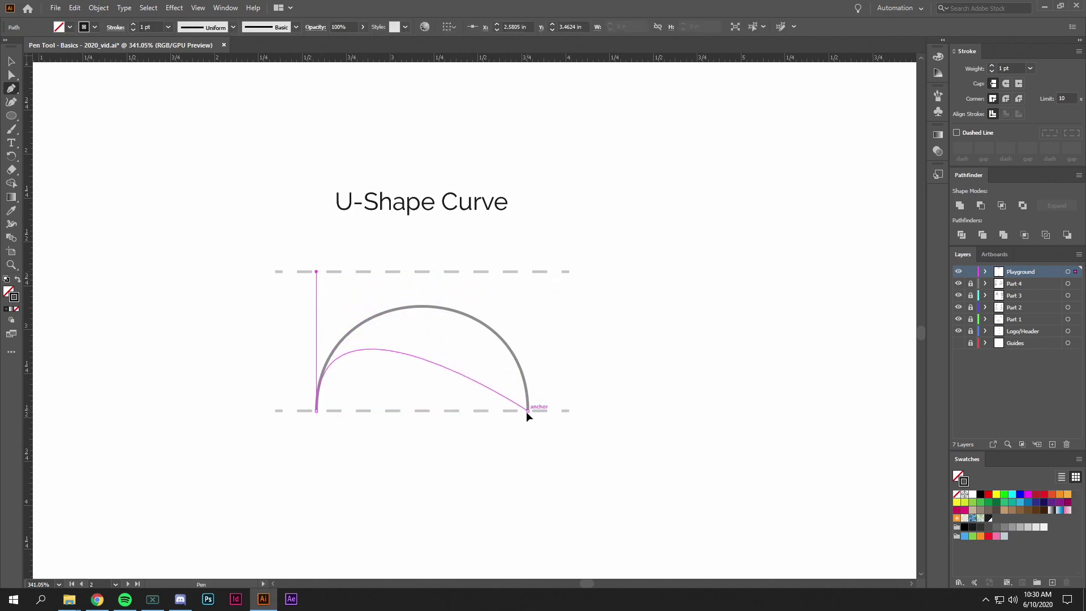
Add the U-Shape Curve's right anchor with a vertical handle extending downward to match the arc, end the open path and deselect it.
{"action": "left_click_drag", "start_coordinate": [528, 411], "coordinate": [531, 548]}
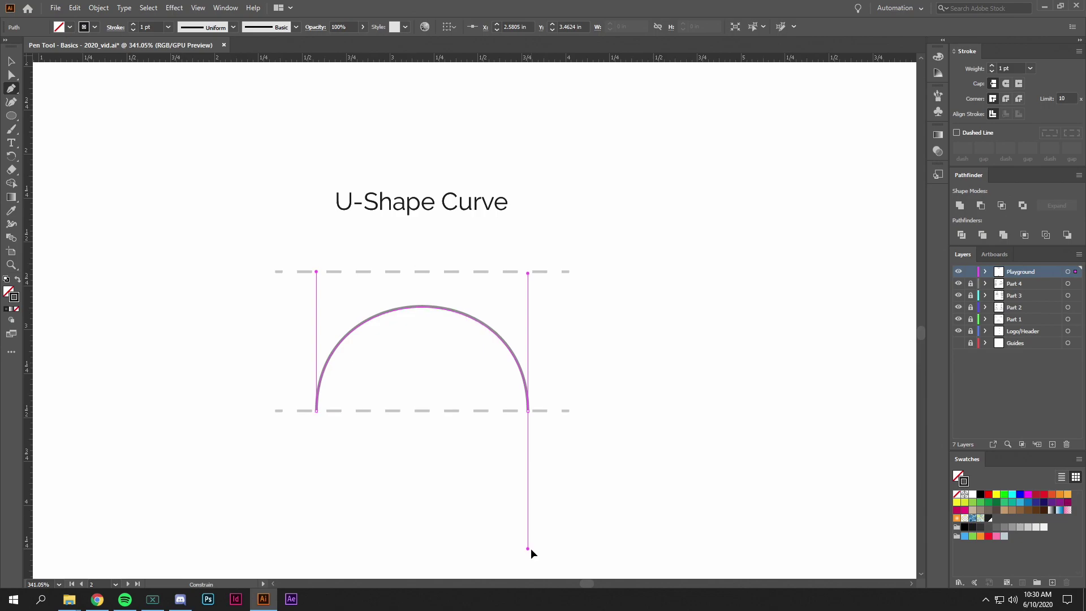
{"action": "left_click_drag", "start_coordinate": [530, 549], "coordinate": [531, 549]}
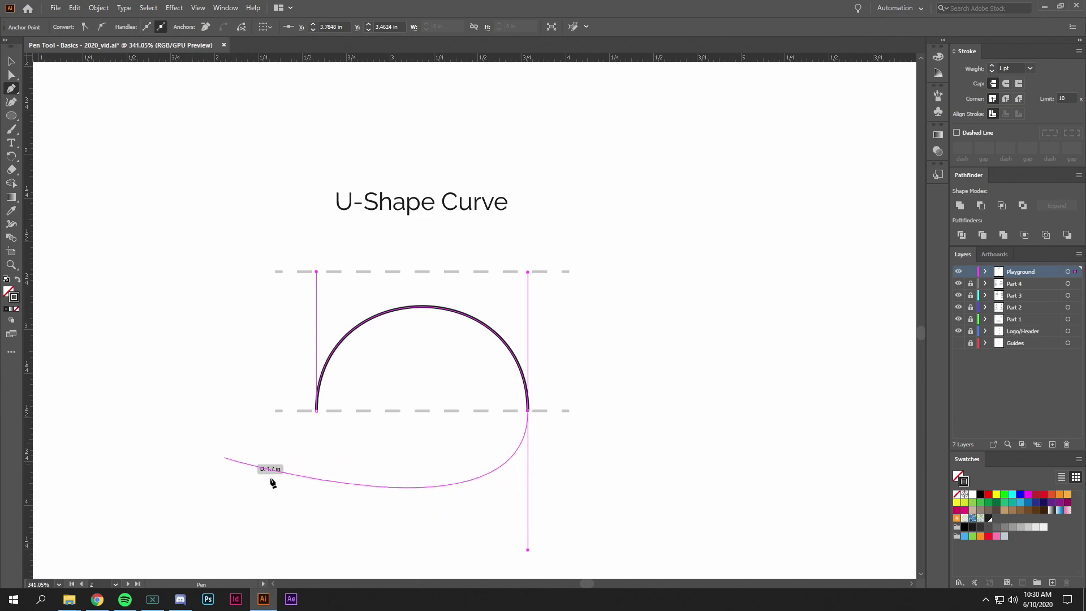
{"action": "key", "text": "Escape"}
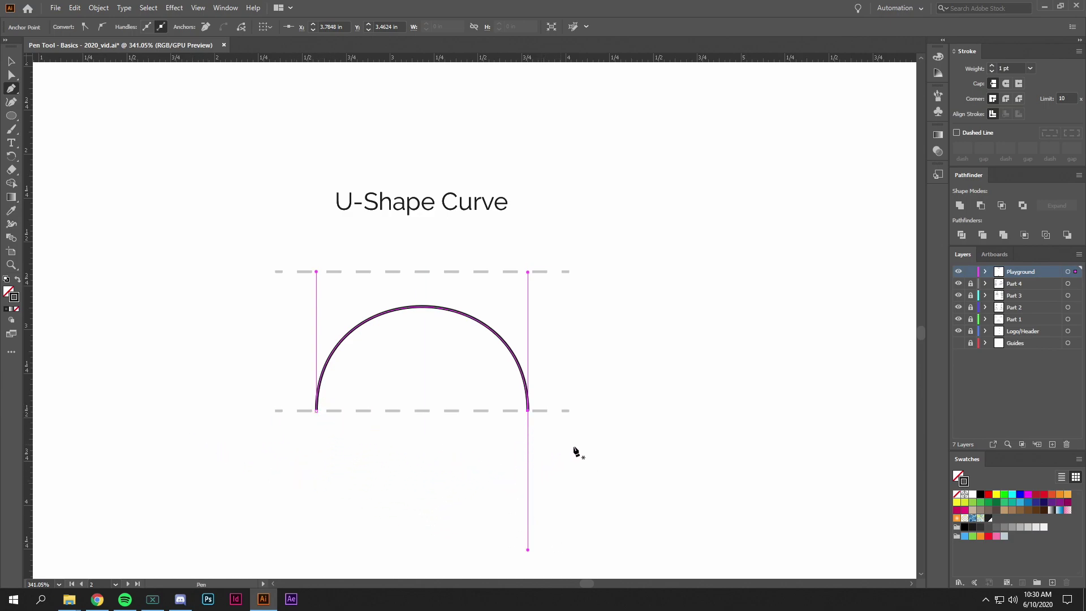
{"action": "key", "text": "v"}
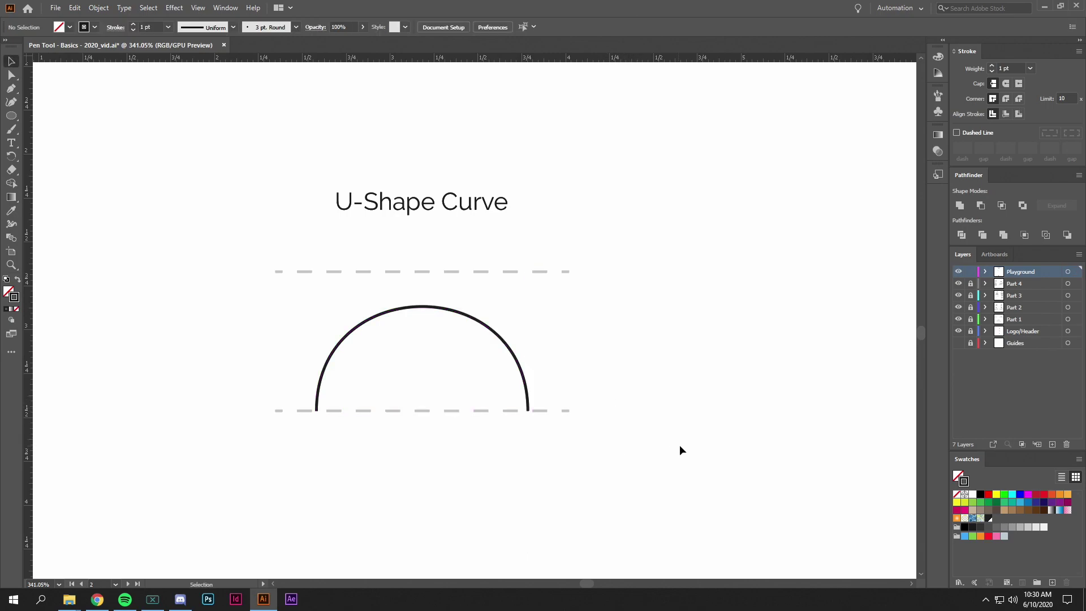
Start the practice circle with the Pen tool at its left point on the middle guide, extending a vertical handle to the upper guide.
{"action": "scroll", "coordinate": [730, 436], "scroll_direction": "down", "scroll_amount": 5}
{"action": "left_click_drag", "start_coordinate": [686, 432], "coordinate": [407, 381]}
{"action": "left_click_drag", "start_coordinate": [480, 383], "coordinate": [317, 349]}
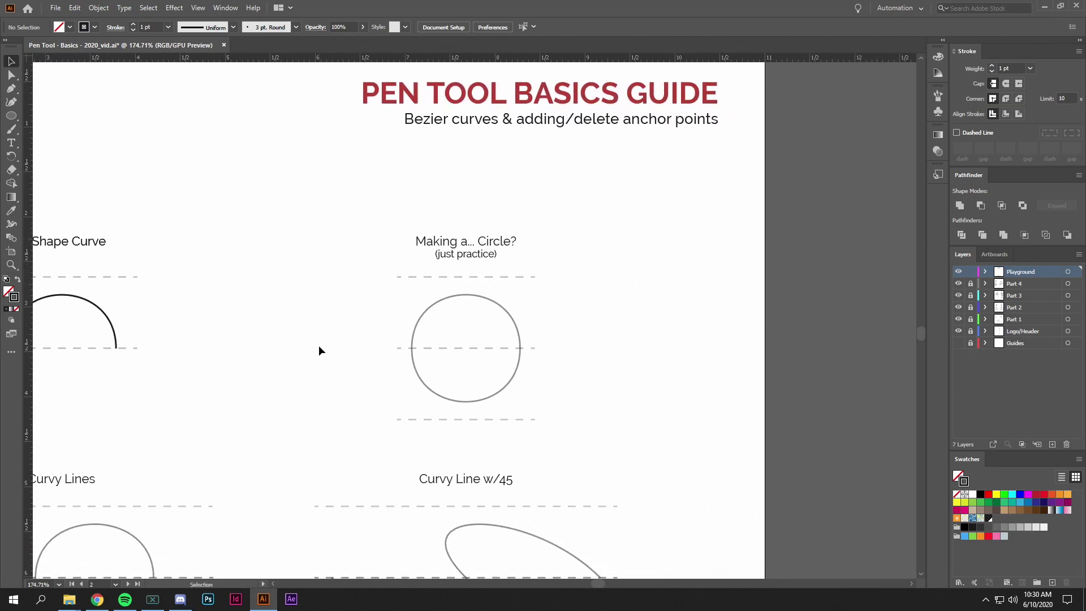
{"action": "key", "text": "p"}
{"action": "scroll", "coordinate": [413, 341], "scroll_direction": "up", "scroll_amount": 4}
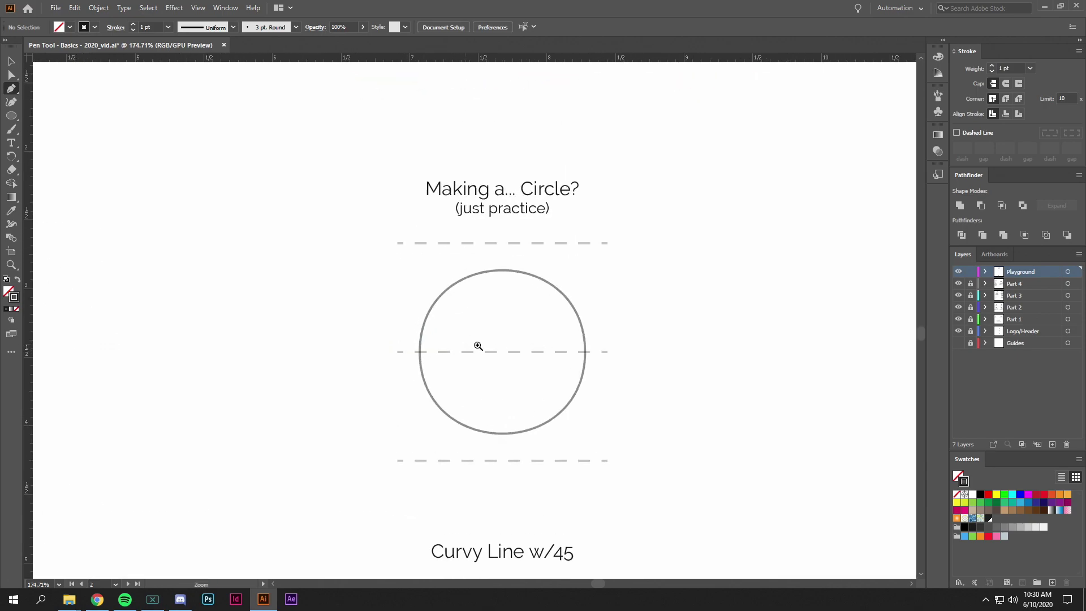
{"action": "left_click_drag", "start_coordinate": [528, 345], "coordinate": [463, 324]}
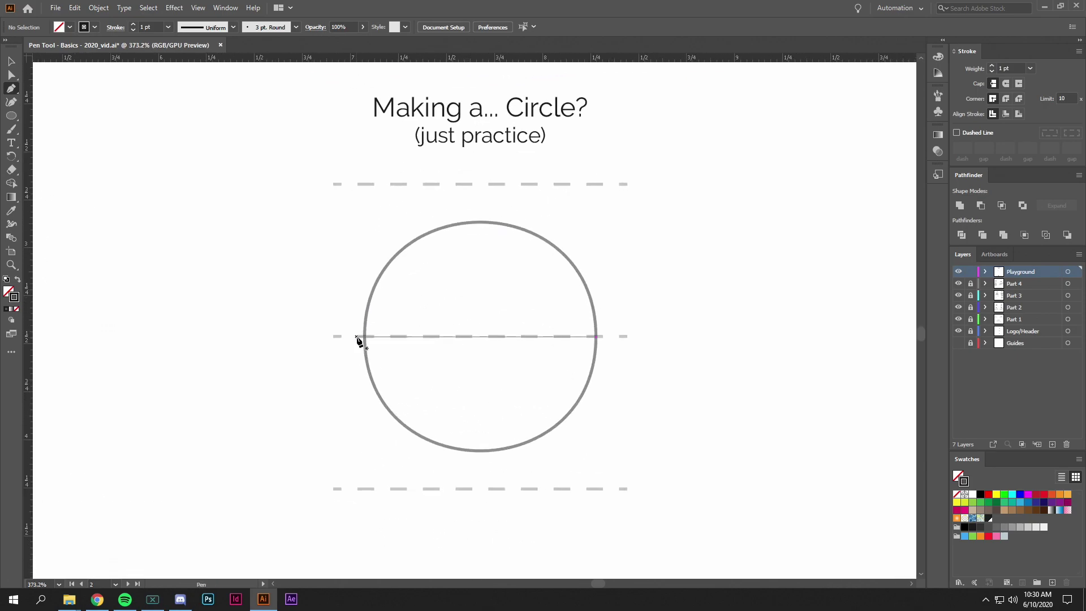
{"action": "left_click_drag", "start_coordinate": [365, 338], "coordinate": [366, 323]}
{"action": "left_click_drag", "start_coordinate": [367, 282], "coordinate": [371, 222]}
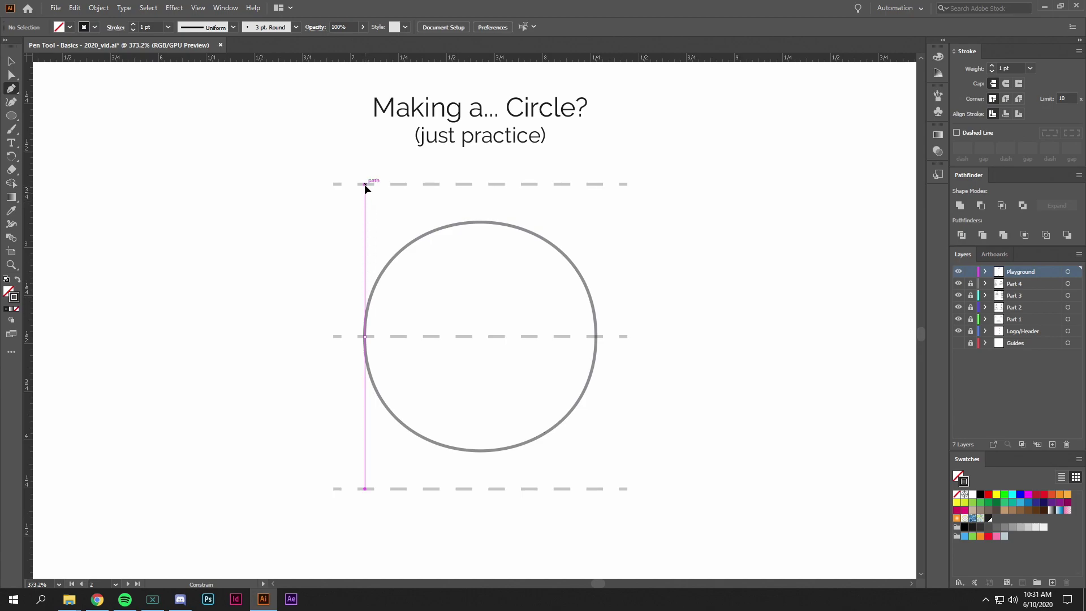
{"action": "left_click_drag", "start_coordinate": [365, 185], "coordinate": [365, 185]}
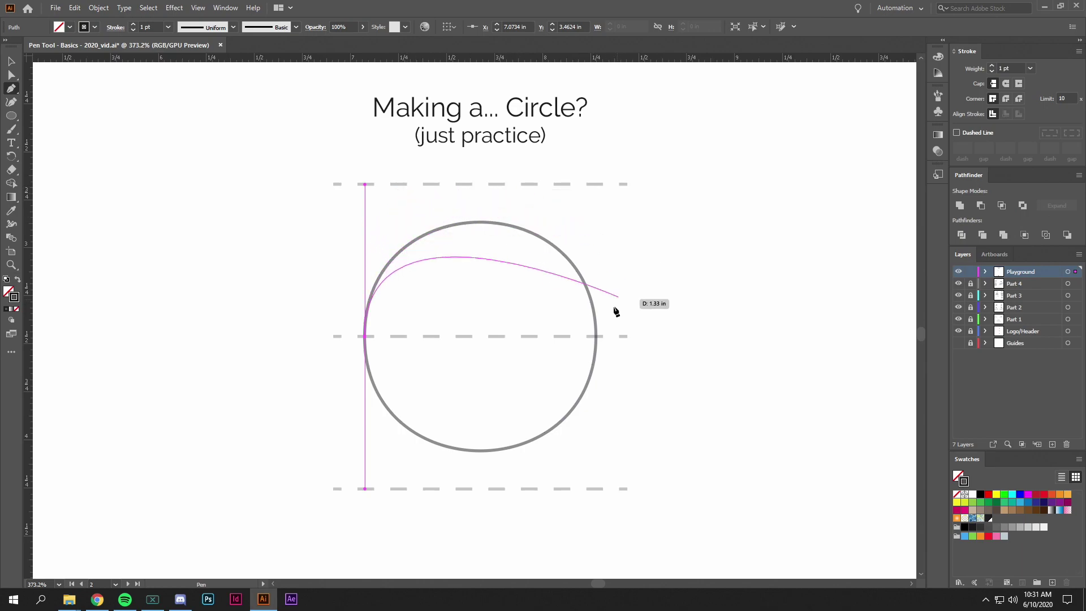
Add the circle's right anchor with its handle down to the lower guide, and close the path at the left anchor with a vertical handle.
{"action": "left_click_drag", "start_coordinate": [597, 337], "coordinate": [597, 488]}
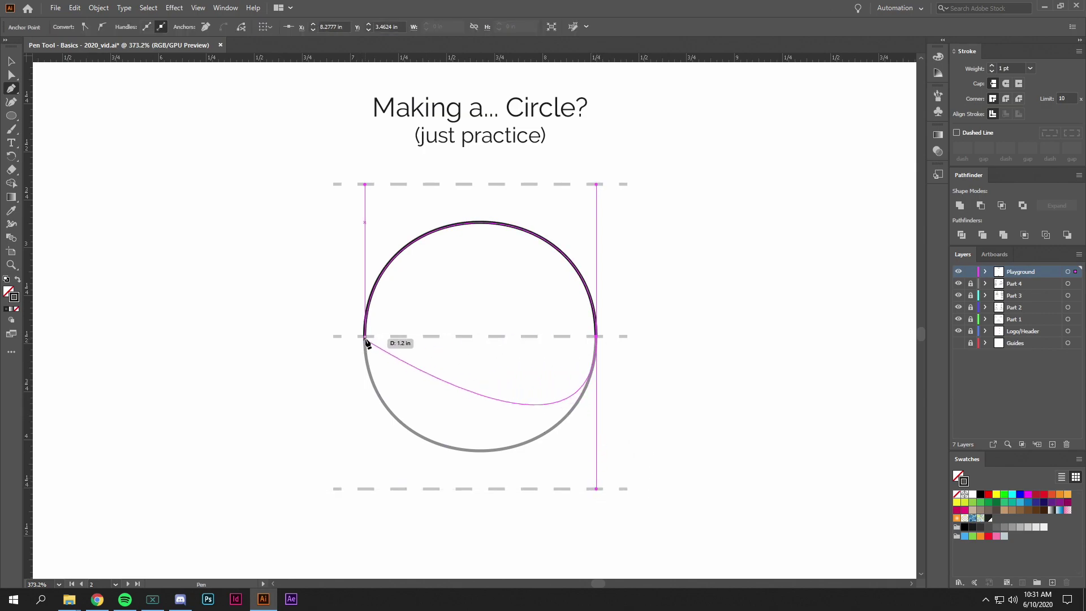
{"action": "left_click_drag", "start_coordinate": [365, 339], "coordinate": [365, 185]}
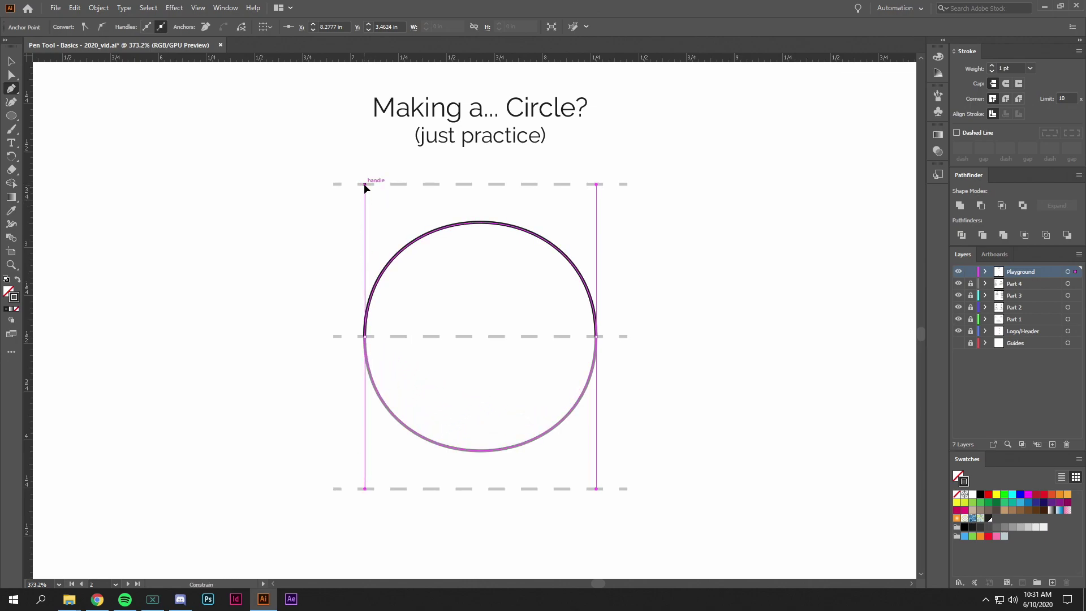
{"action": "left_click_drag", "start_coordinate": [364, 183], "coordinate": [364, 184]}
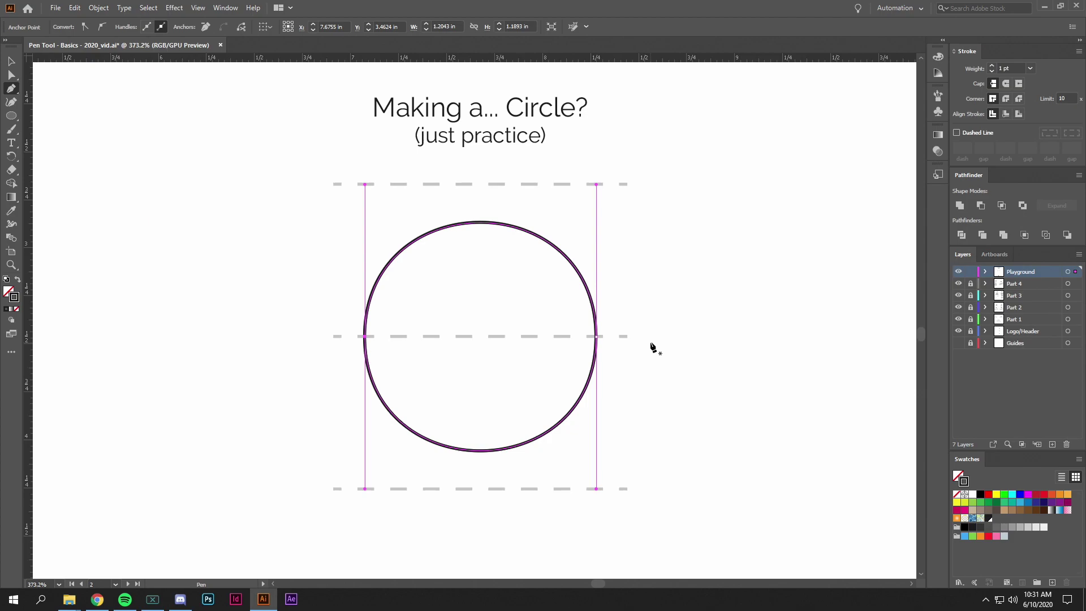
Trace the Curvy Lines wave with three anchors on the middle guide, extending vertical handles down, up and down to the outer guides, and end the path.
{"action": "scroll", "coordinate": [650, 354], "scroll_direction": "down", "scroll_amount": 3}
{"action": "left_click_drag", "start_coordinate": [466, 395], "coordinate": [490, 366]}
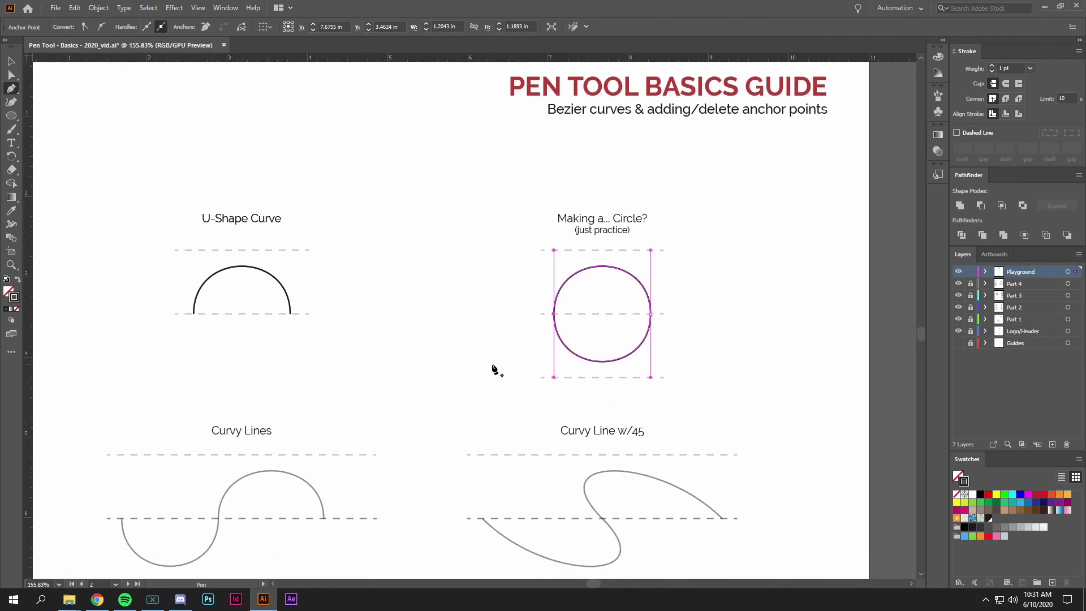
{"action": "mouse_move", "coordinate": [466, 415]}
{"action": "left_mouse_down"}
{"action": "mouse_move", "coordinate": [529, 314]}
{"action": "mouse_move", "coordinate": [529, 356]}
{"action": "left_mouse_up"}
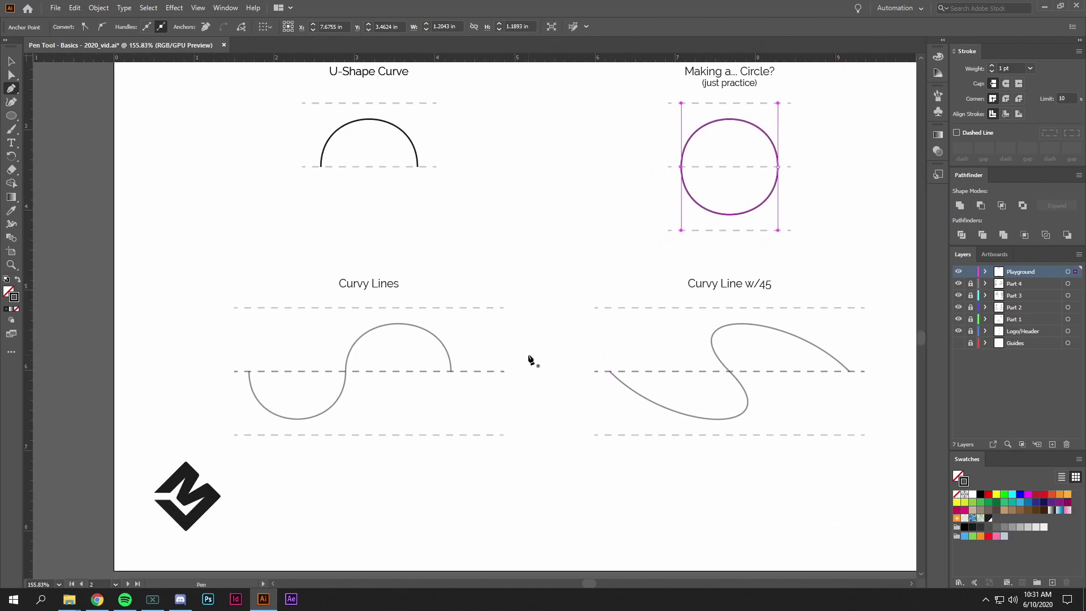
{"action": "left_click_drag", "start_coordinate": [373, 355], "coordinate": [495, 344]}
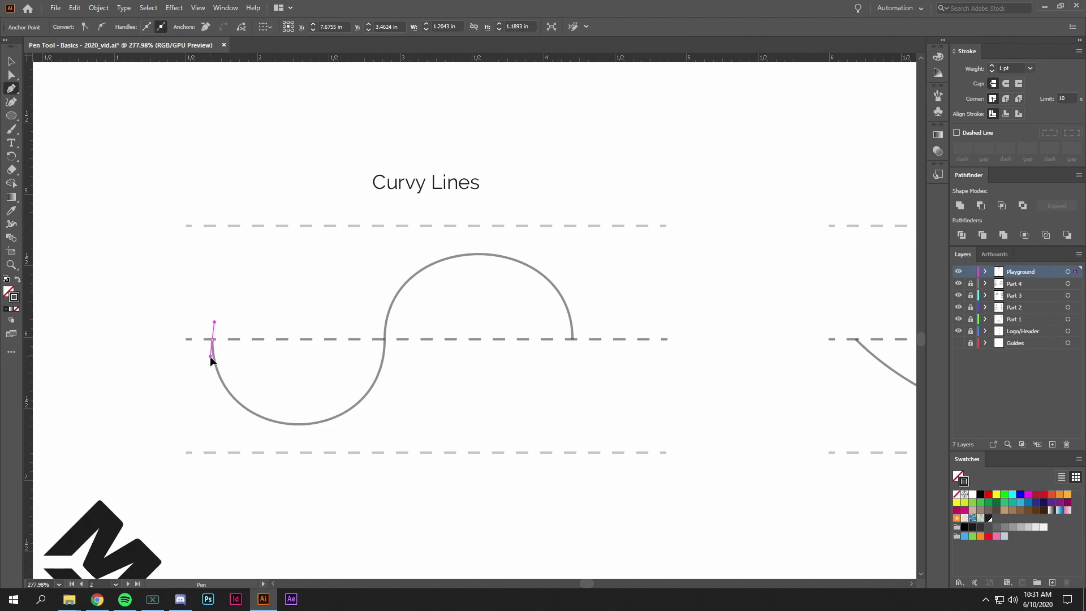
{"action": "left_click_drag", "start_coordinate": [211, 368], "coordinate": [212, 452]}
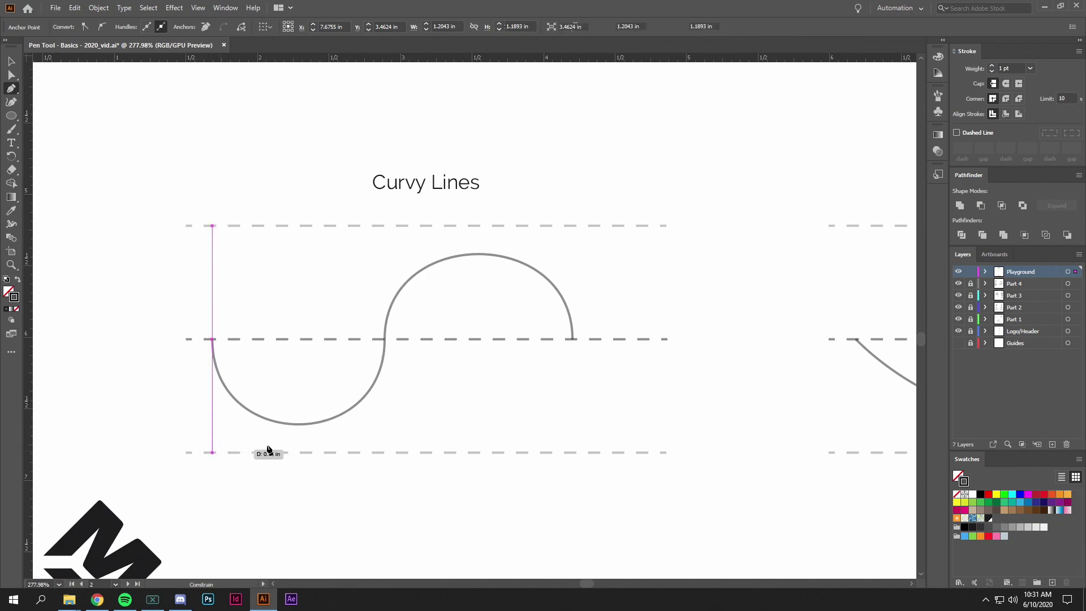
{"action": "left_click_drag", "start_coordinate": [385, 339], "coordinate": [382, 227]}
{"action": "left_click_drag", "start_coordinate": [573, 339], "coordinate": [572, 452]}
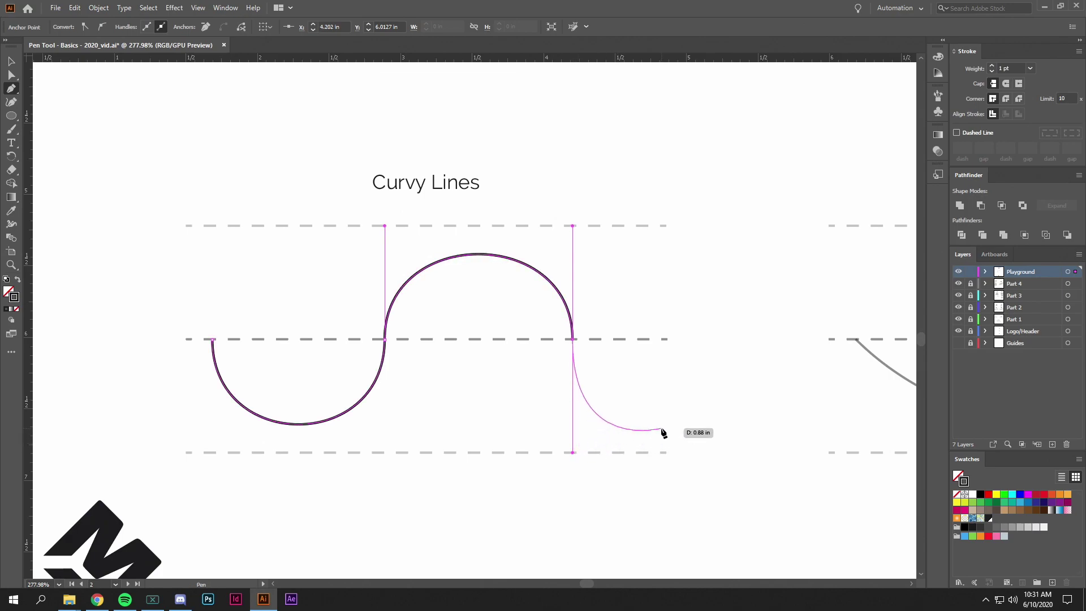
{"action": "key", "text": "Escape"}
{"action": "left_click_drag", "start_coordinate": [709, 406], "coordinate": [565, 405]}
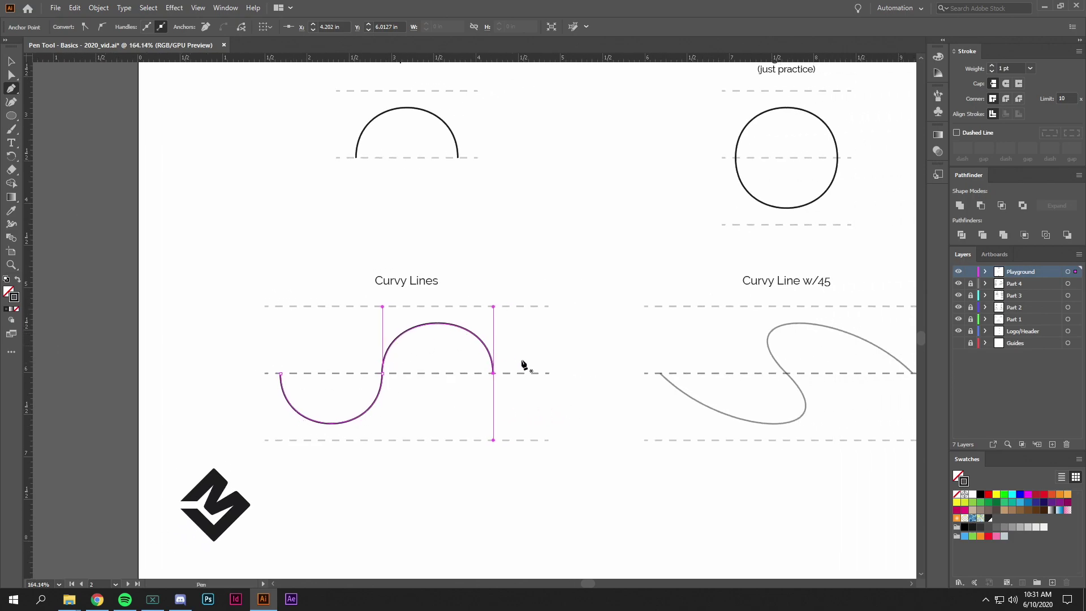
{"action": "left_click_drag", "start_coordinate": [636, 383], "coordinate": [472, 375]}
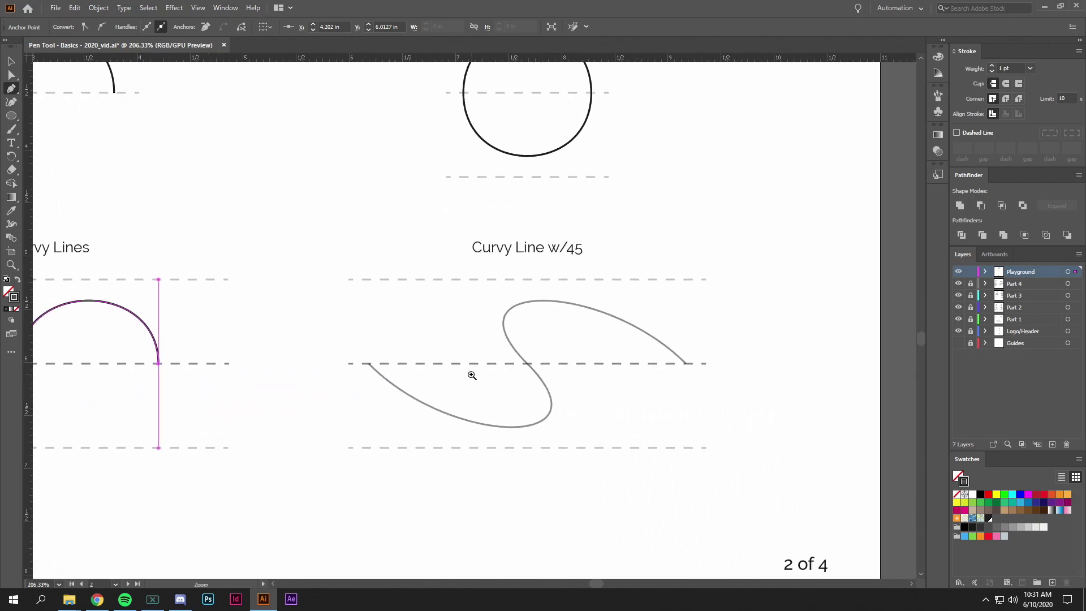
{"action": "left_click", "coordinate": [368, 363], "text": "ctrl"}
{"action": "left_click_drag", "start_coordinate": [368, 364], "coordinate": [368, 426]}
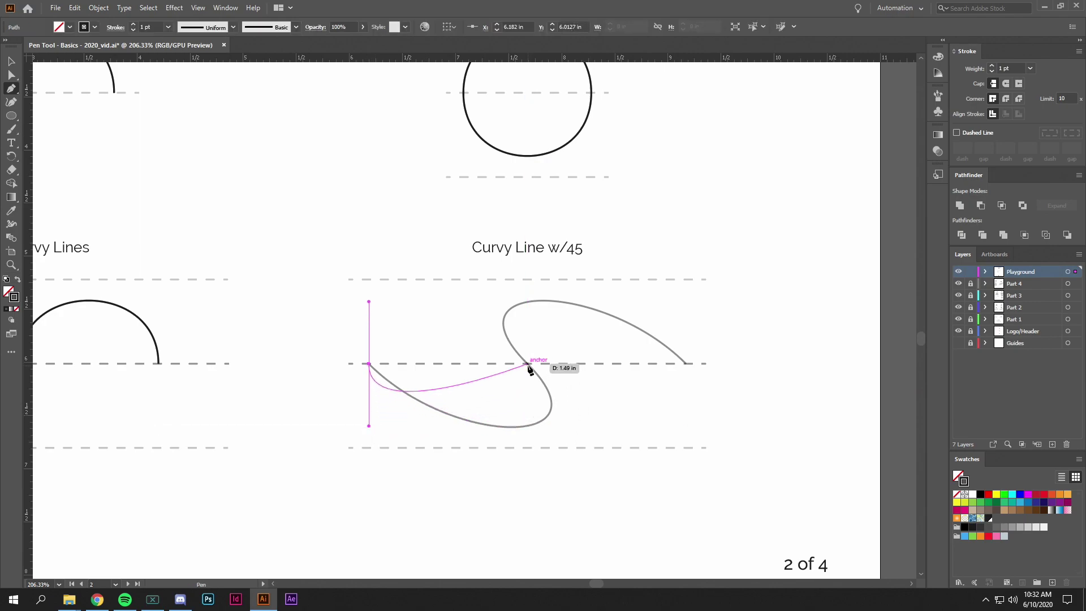
{"action": "left_click_drag", "start_coordinate": [527, 365], "coordinate": [435, 261]}
{"action": "key", "text": "ctrl+z"}
{"action": "key", "text": "ctrl+z"}
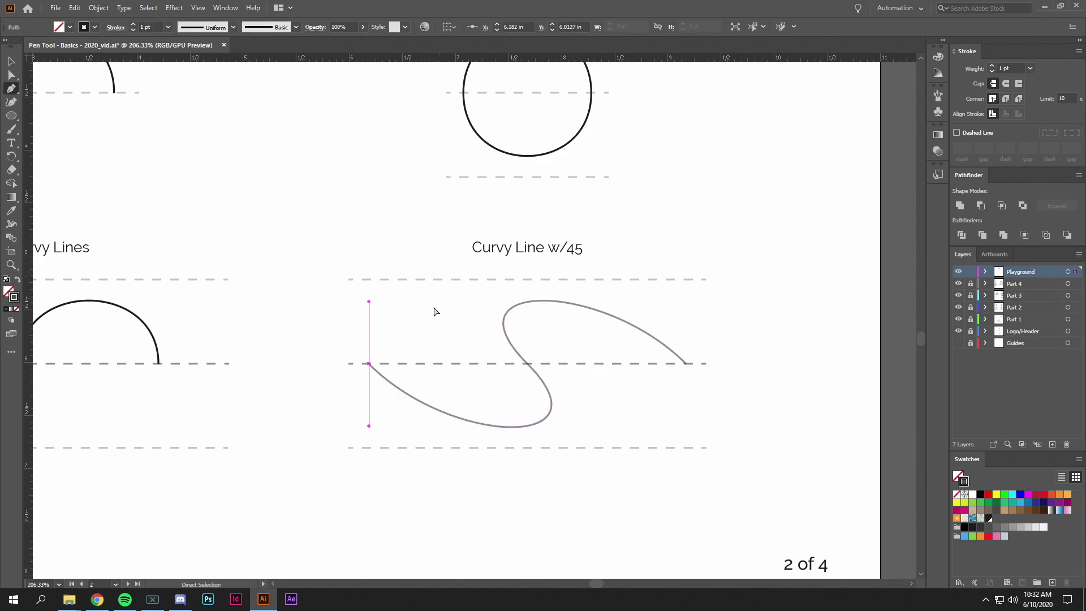
Trace the Curvy Line w/45 through its three middle-guide anchors, extending 45-degree handles to the outer dashed guides, and end the open path.
{"action": "left_click", "coordinate": [388, 375], "text": "ctrl"}
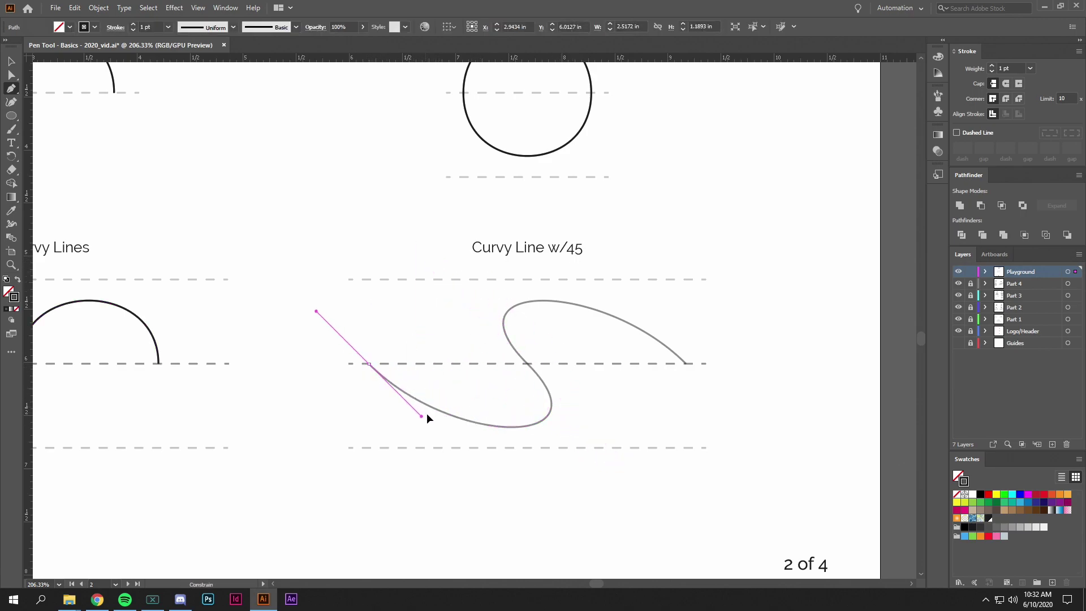
{"action": "left_click_drag", "start_coordinate": [430, 417], "coordinate": [447, 431]}
{"action": "left_click_drag", "start_coordinate": [453, 448], "coordinate": [453, 448]}
{"action": "left_click_drag", "start_coordinate": [528, 363], "coordinate": [443, 281]}
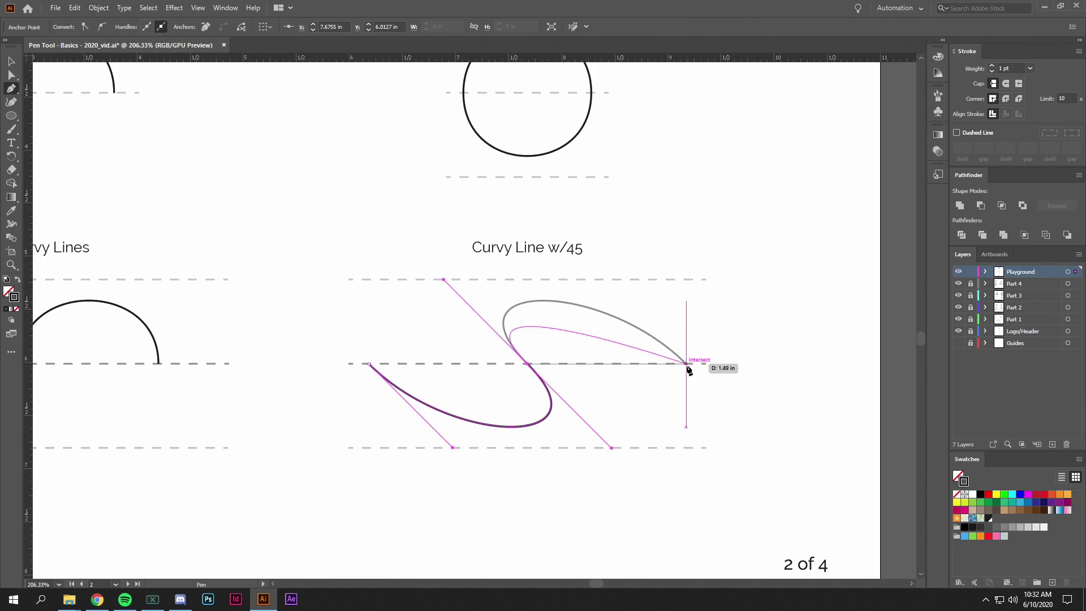
{"action": "left_click_drag", "start_coordinate": [686, 364], "coordinate": [777, 442]}
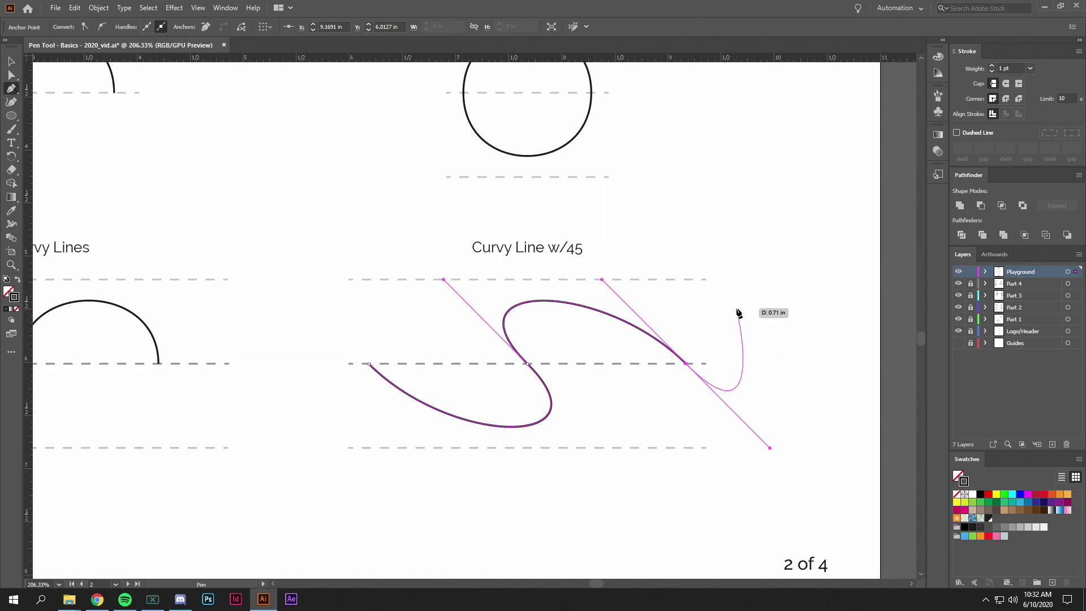
{"action": "left_click", "coordinate": [765, 353], "text": "ctrl+alt"}
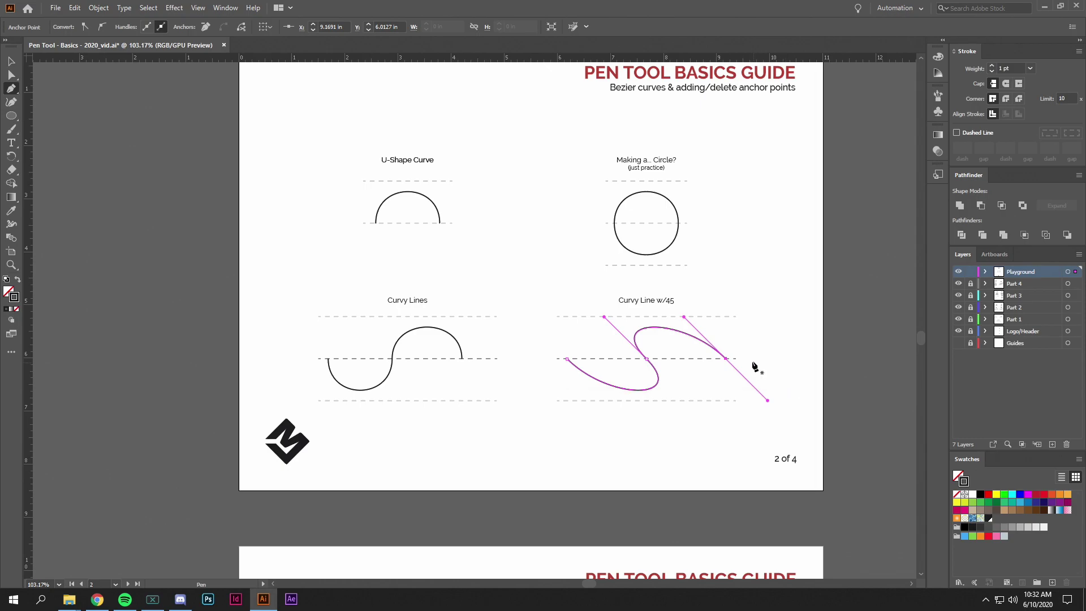
Start the Droopy Triangle on page 3 with an anchor at its top point, extending a horizontal handle to the inner left dashed guide.
{"action": "left_click_drag", "start_coordinate": [567, 427], "coordinate": [570, 404]}
{"action": "scroll", "coordinate": [571, 396], "scroll_direction": "down", "scroll_amount": 1}
{"action": "scroll", "coordinate": [563, 396], "scroll_direction": "down", "scroll_amount": 2}
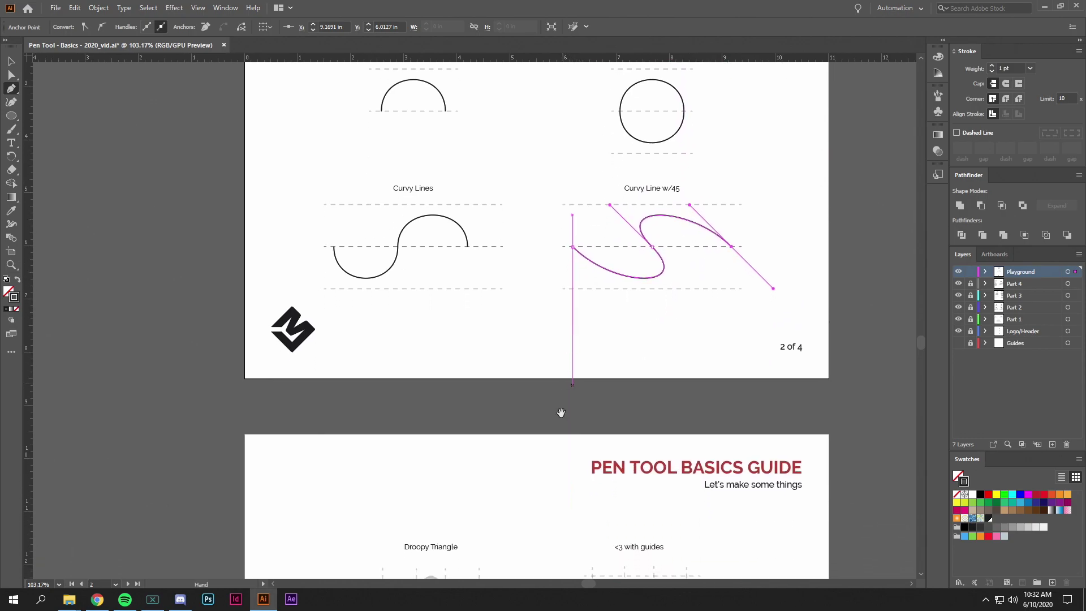
{"action": "scroll", "coordinate": [561, 399], "scroll_direction": "down", "scroll_amount": 10}
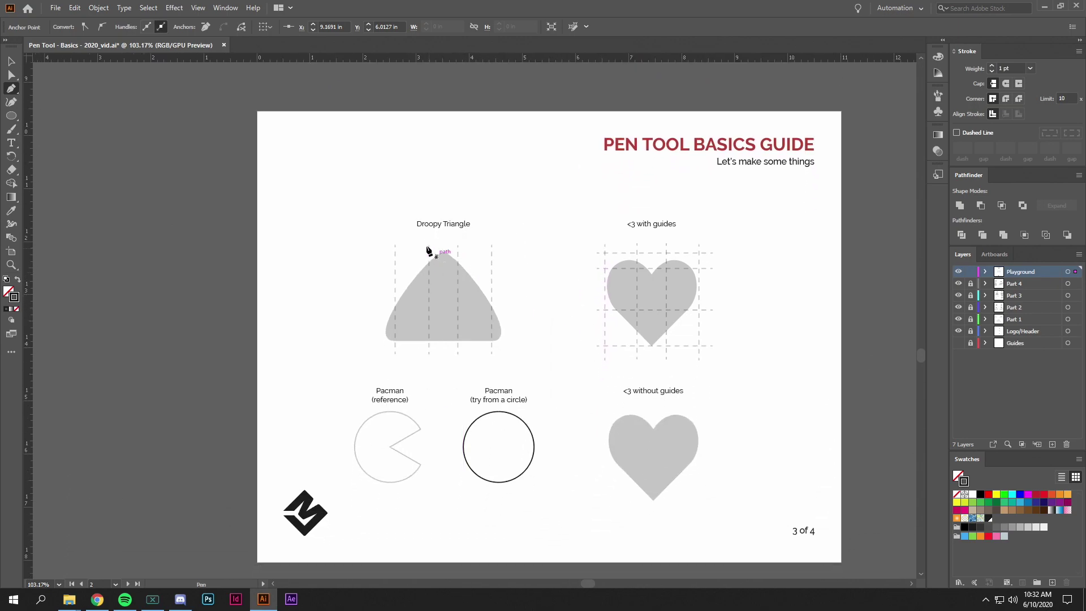
{"action": "scroll", "coordinate": [430, 250], "scroll_direction": "up", "scroll_amount": 5}
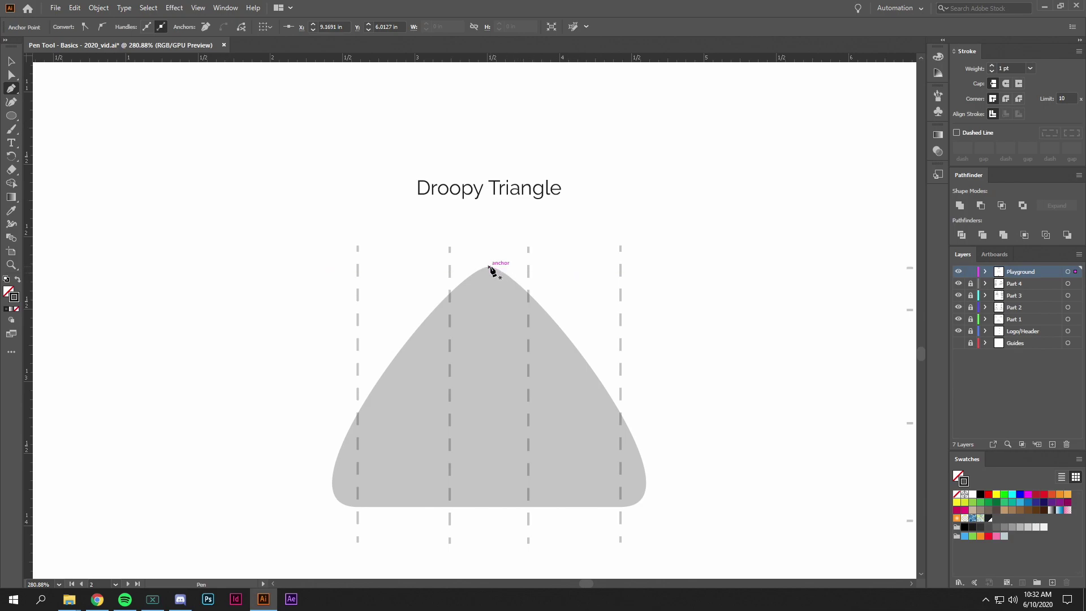
{"action": "left_click_drag", "start_coordinate": [490, 268], "coordinate": [463, 268]}
{"action": "left_click_drag", "start_coordinate": [450, 266], "coordinate": [450, 267]}
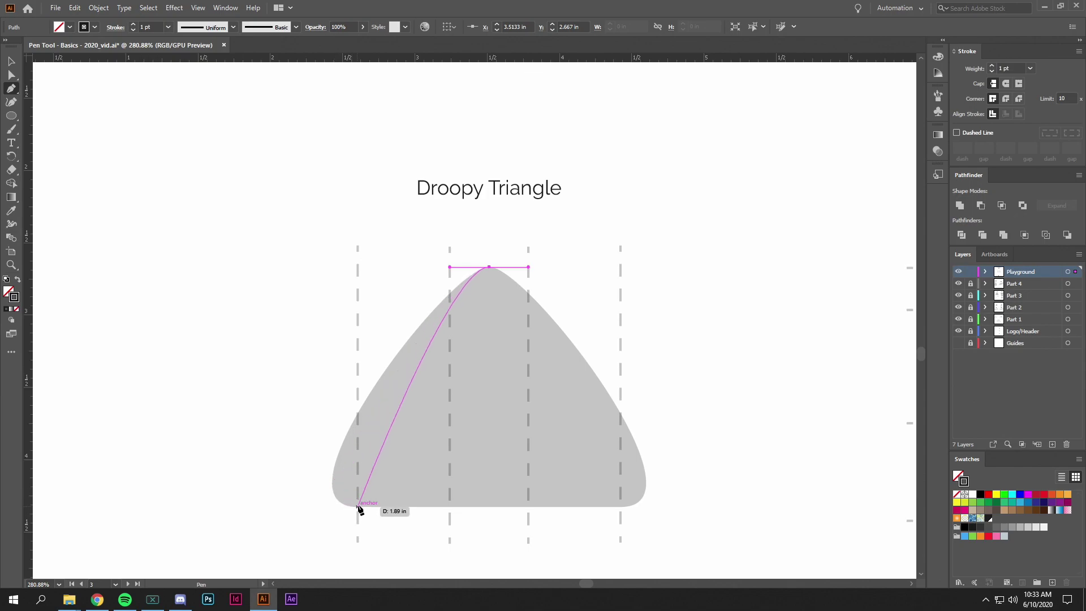
Complete the Droopy Triangle with two bottom anchors on the outer dashed guides, using horizontal handles at the corners, and close it at the top point.
{"action": "left_click_drag", "start_coordinate": [358, 507], "coordinate": [450, 509]}
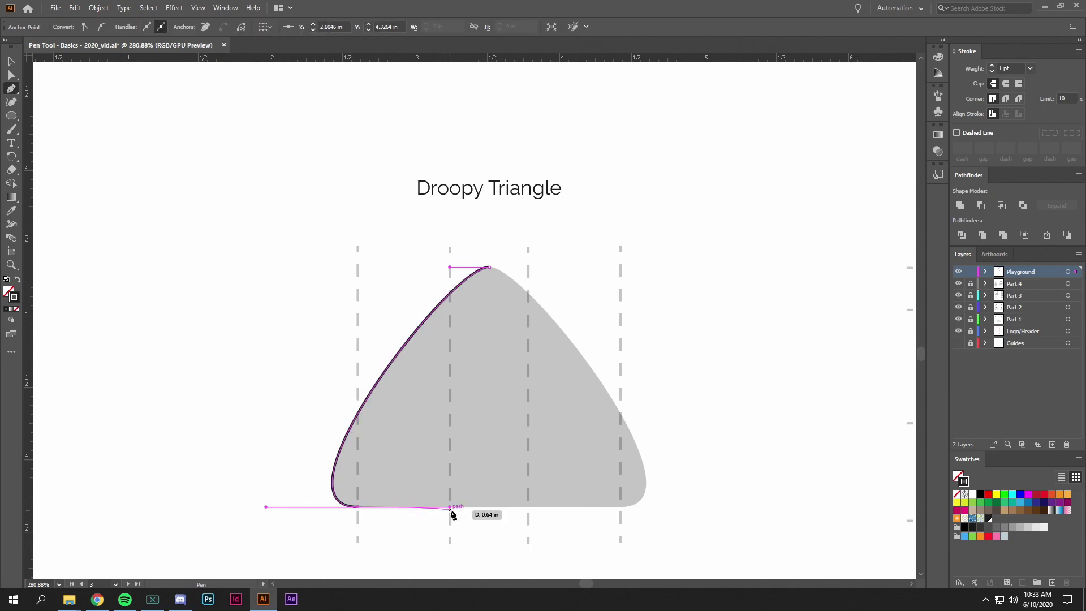
{"action": "left_click", "coordinate": [622, 507]}
{"action": "left_click_drag", "start_coordinate": [643, 505], "coordinate": [714, 507]}
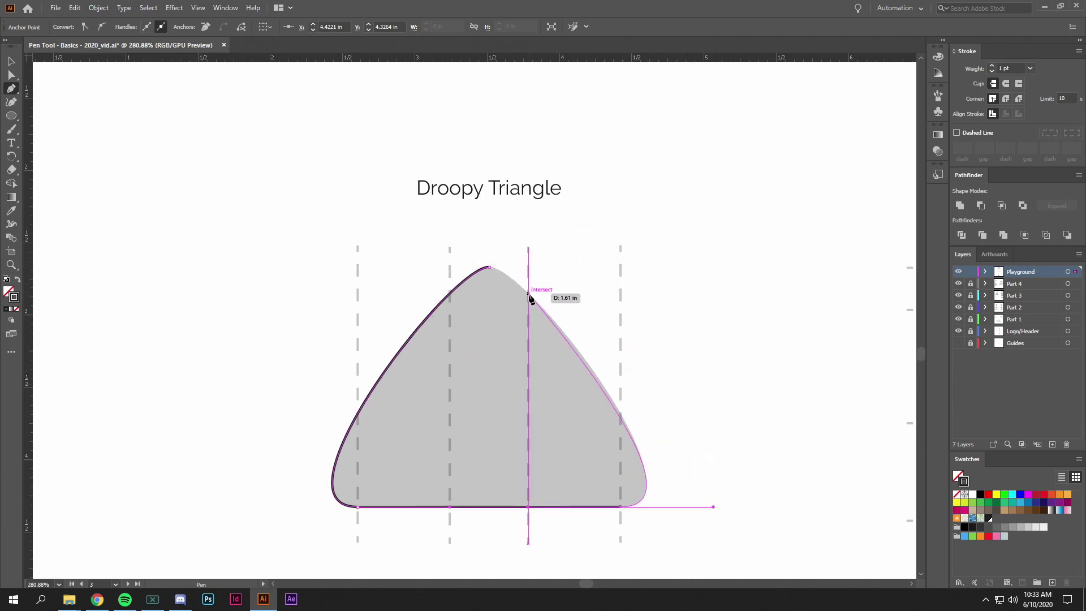
{"action": "left_click_drag", "start_coordinate": [490, 267], "coordinate": [450, 267]}
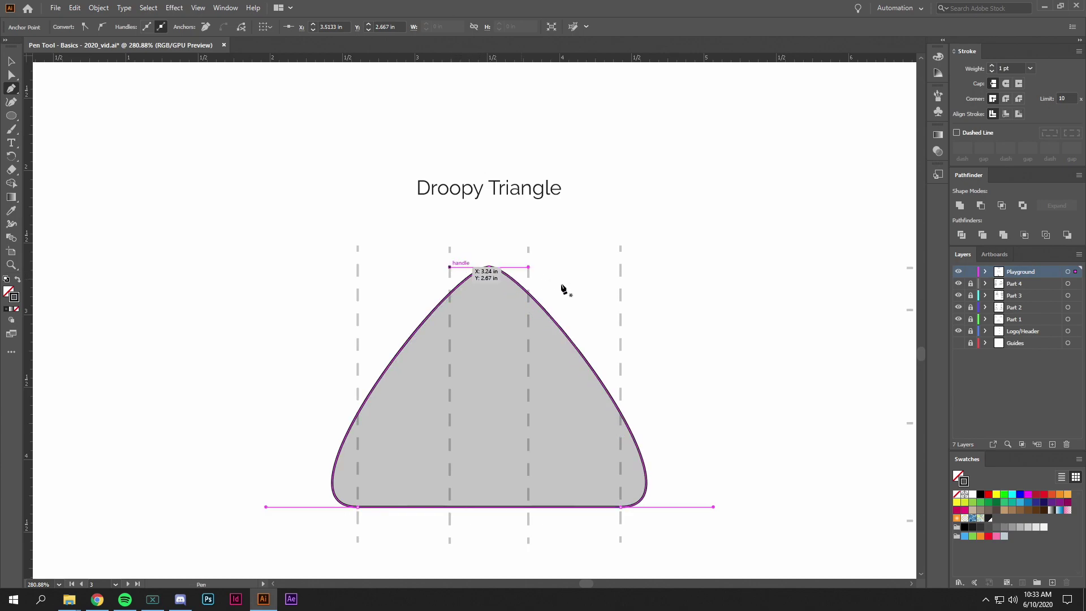
Start the "<3 with guides" heart with an anchor at its notch, extending the handle to the intersection of the inner right and uppermost guides.
{"action": "key", "text": "ctrl+space"}
{"action": "left_click_drag", "start_coordinate": [738, 318], "coordinate": [359, 315]}
{"action": "key", "text": "space"}
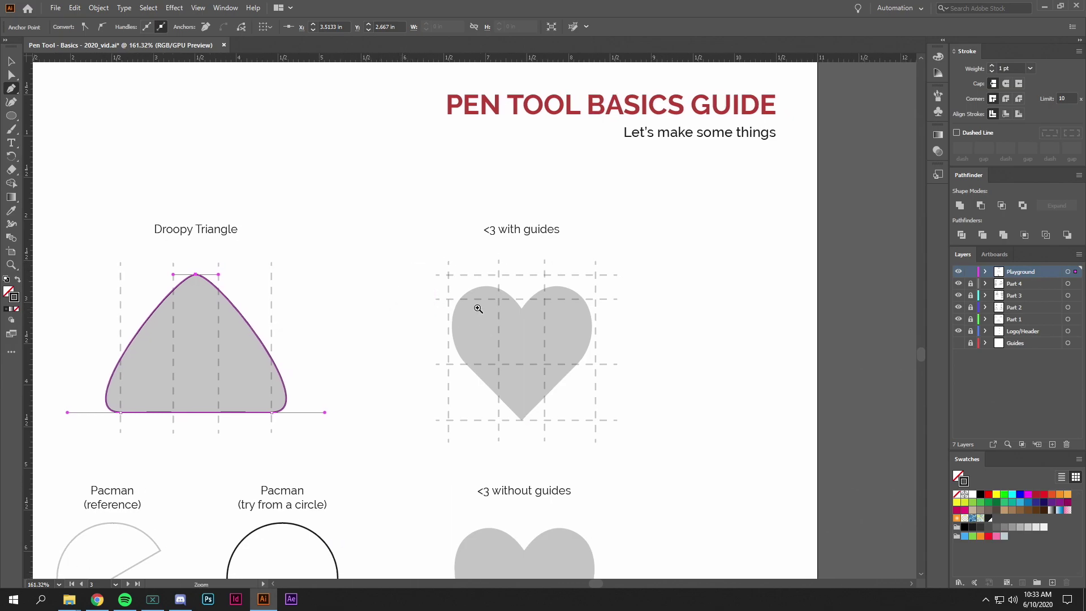
{"action": "scroll", "coordinate": [478, 308], "scroll_direction": "up", "scroll_amount": 2}
{"action": "left_click_drag", "start_coordinate": [546, 307], "coordinate": [492, 327]}
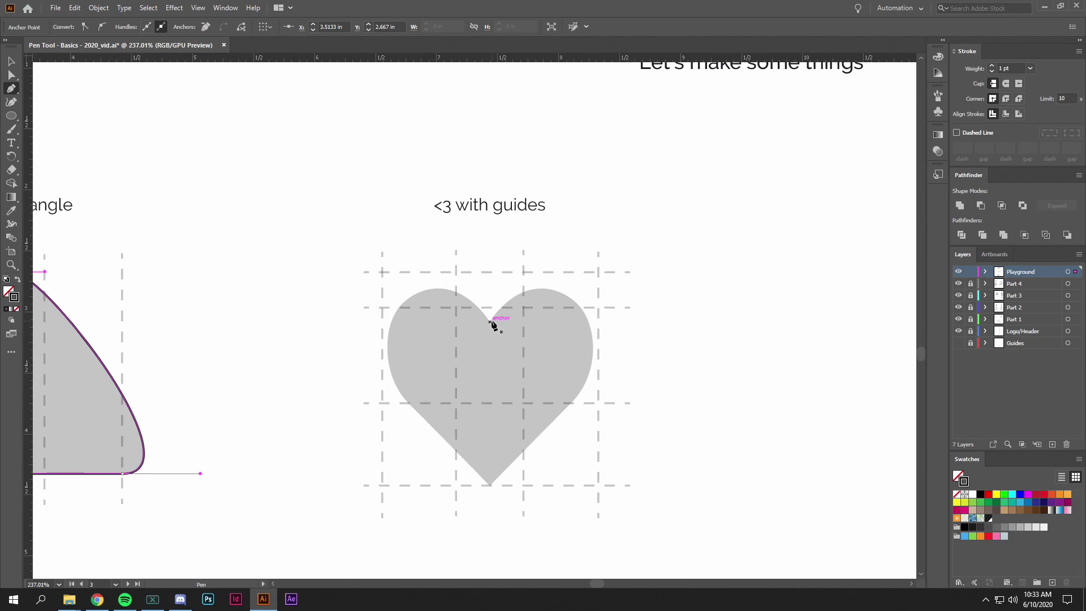
{"action": "left_click_drag", "start_coordinate": [491, 322], "coordinate": [522, 273]}
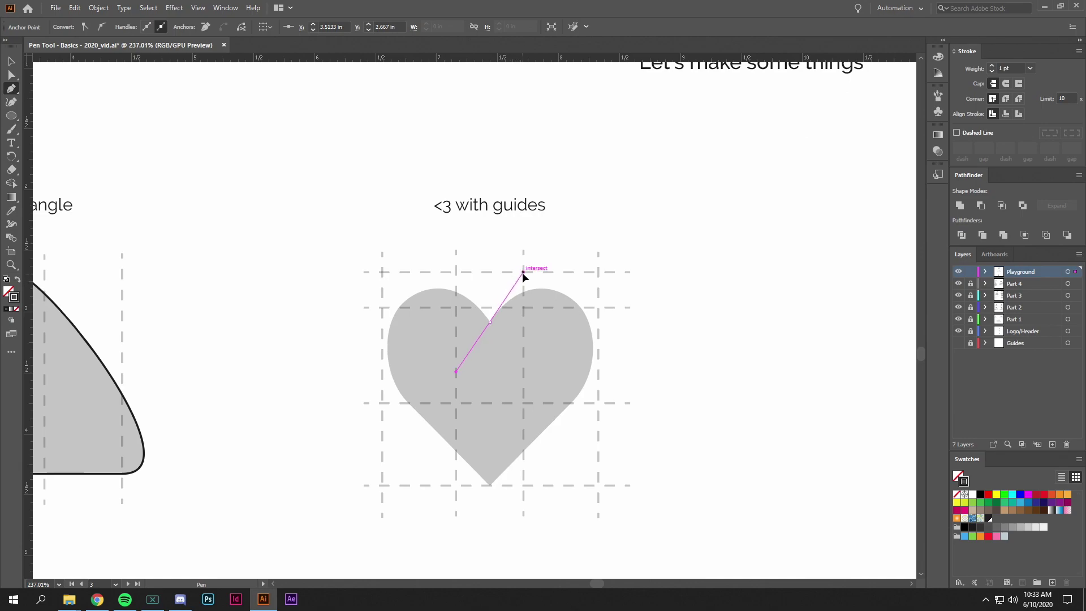
{"action": "mouse_move", "coordinate": [522, 273]}
{"action": "left_mouse_down"}
{"action": "mouse_move", "coordinate": [542, 264]}
{"action": "mouse_move", "coordinate": [498, 271]}
{"action": "mouse_move", "coordinate": [575, 283]}
{"action": "mouse_move", "coordinate": [524, 271]}
{"action": "left_mouse_up"}
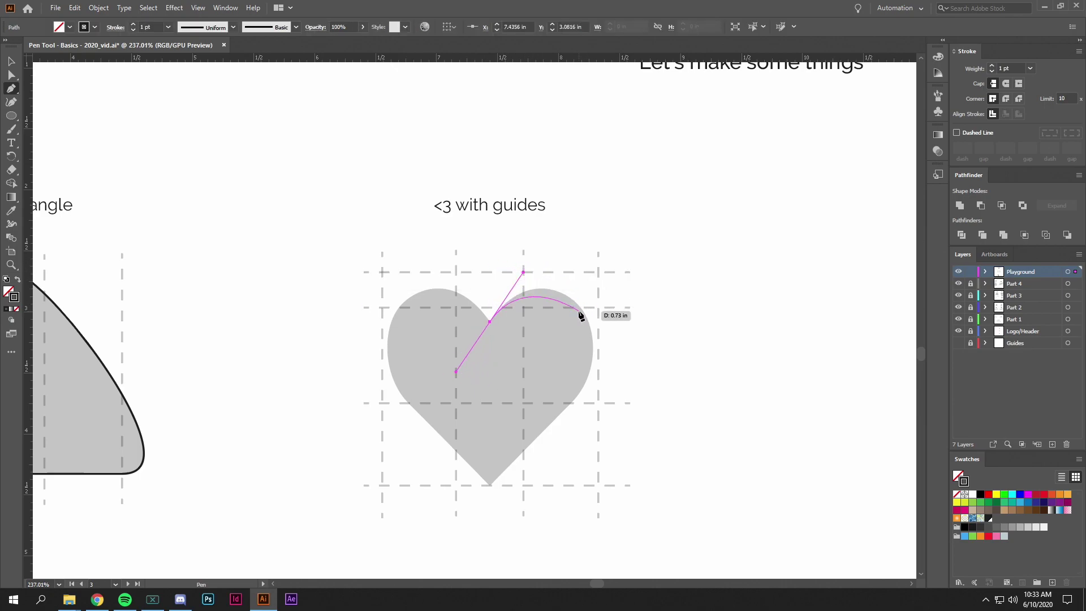
Trace the heart's right side with curved anchors on the two middle horizontal guides, handles reaching the outer right guide, and a corner anchor at the tip.
{"action": "left_click_drag", "start_coordinate": [581, 308], "coordinate": [595, 327]}
{"action": "left_click_drag", "start_coordinate": [595, 327], "coordinate": [599, 328]}
{"action": "left_click_drag", "start_coordinate": [572, 403], "coordinate": [545, 433]}
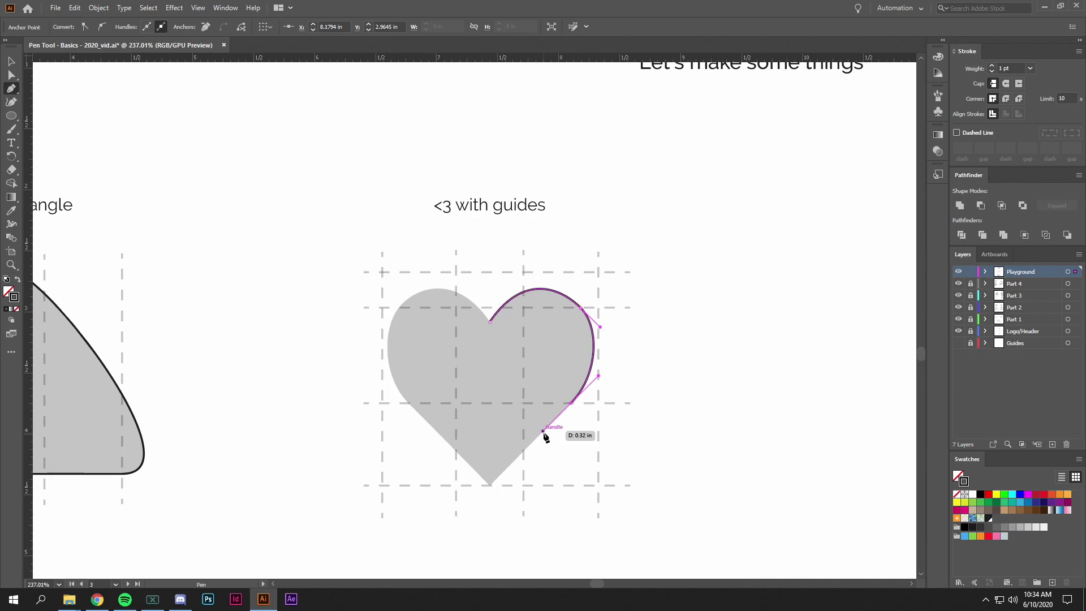
{"action": "left_click", "coordinate": [490, 485]}
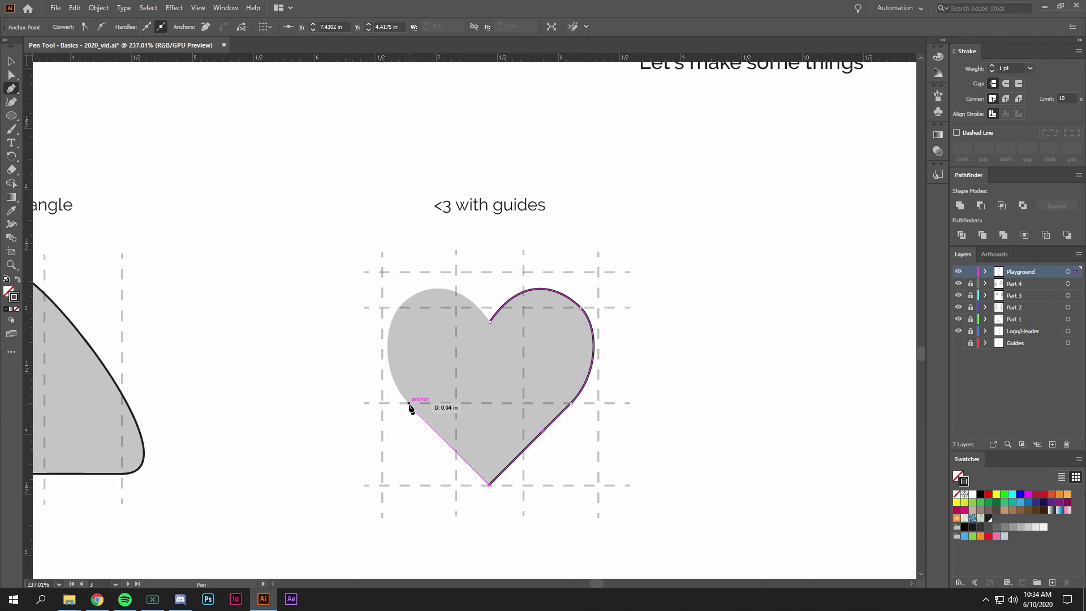
Trace the heart's left side with two curved anchors on the middle horizontal guides, and close the path at the notch with a downward diagonal handle.
{"action": "left_click_drag", "start_coordinate": [409, 404], "coordinate": [383, 378]}
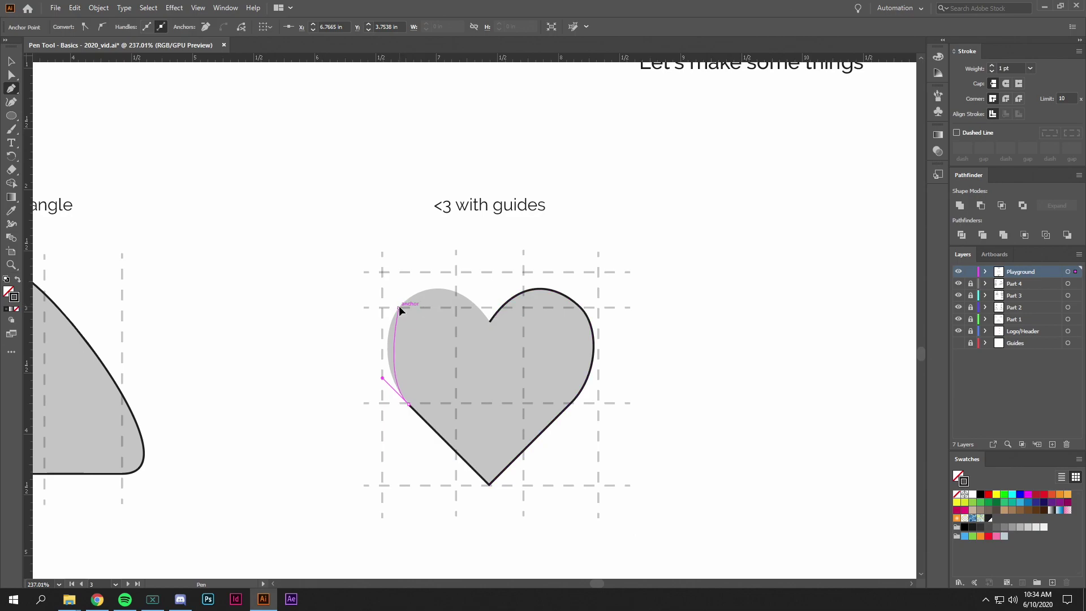
{"action": "left_click_drag", "start_coordinate": [399, 307], "coordinate": [416, 290]}
{"action": "left_click_drag", "start_coordinate": [490, 322], "coordinate": [519, 305]}
{"action": "key", "text": "ctrl"}
{"action": "key", "text": "ctrl+z"}
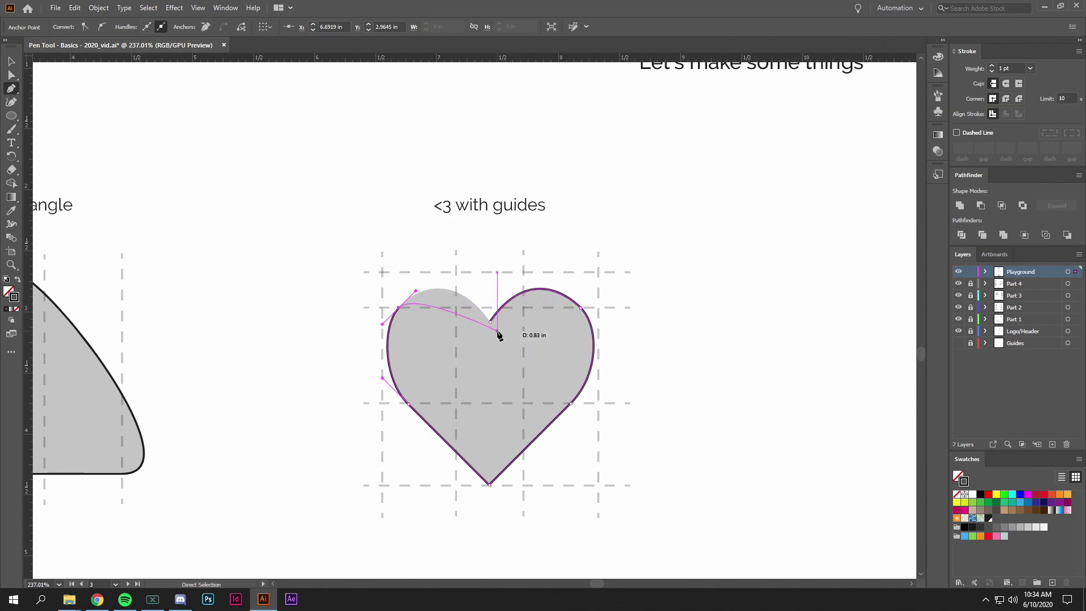
{"action": "left_click_drag", "start_coordinate": [492, 325], "coordinate": [524, 374]}
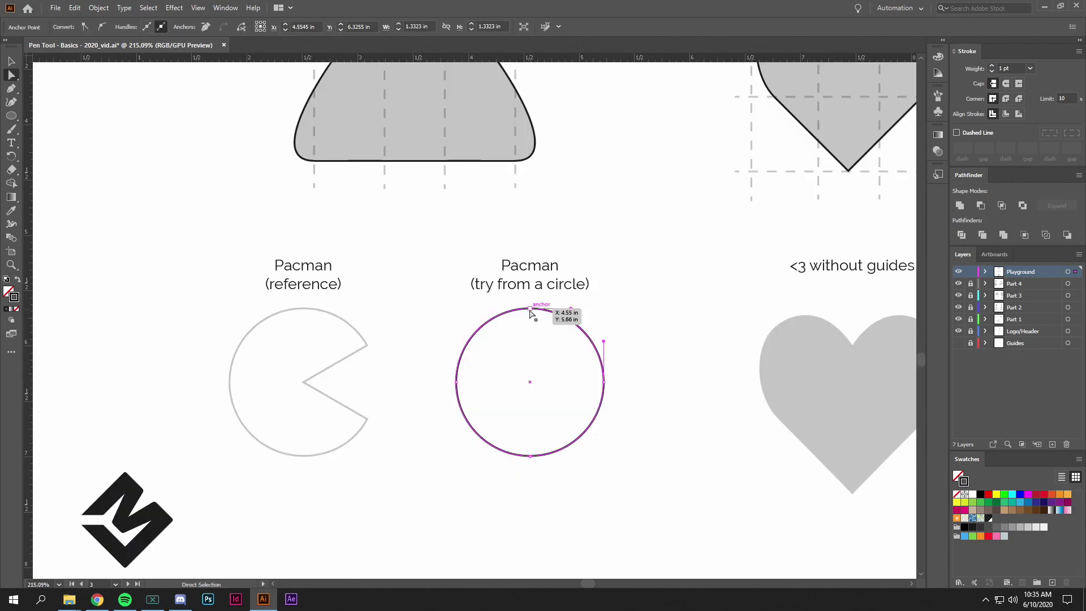
Examine the direction handles on the left, right and bottom anchors of the Pacman practice circle.
{"action": "left_click", "coordinate": [457, 382]}
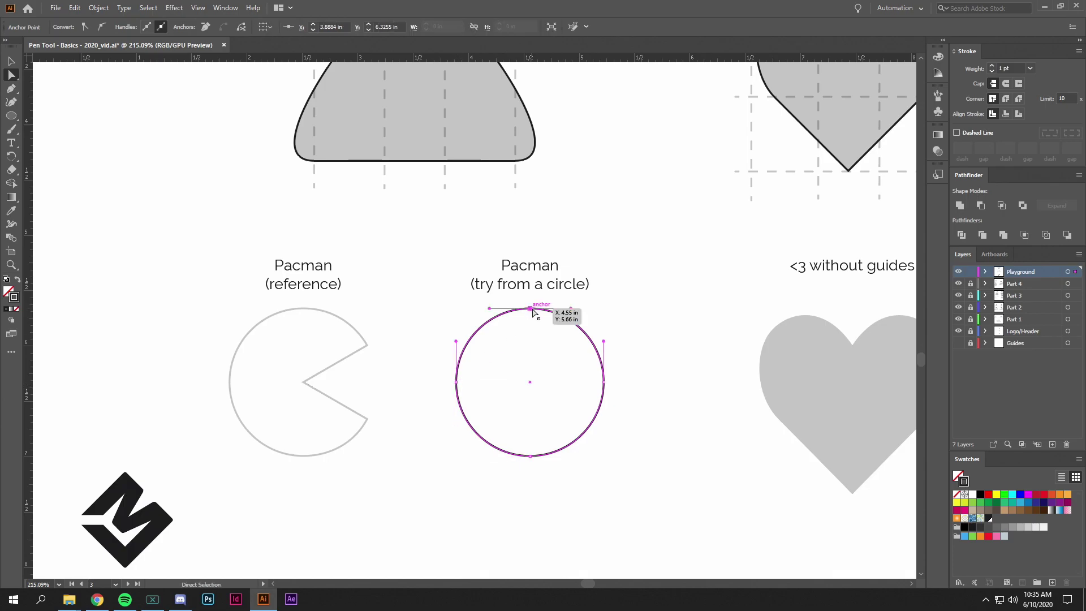
{"action": "left_click", "coordinate": [604, 382]}
{"action": "left_click", "coordinate": [531, 456]}
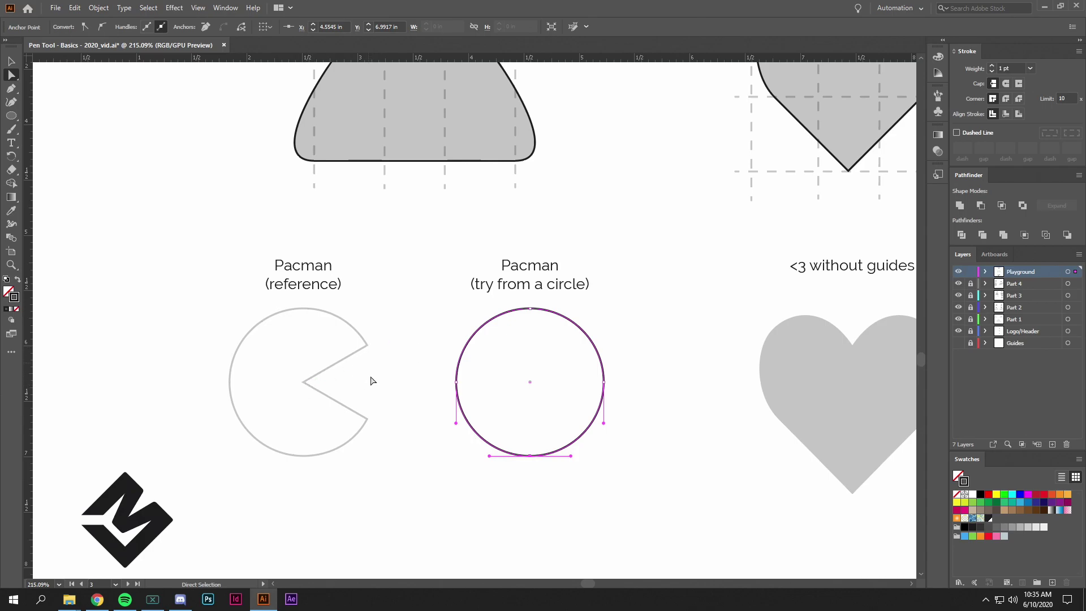
Try to move the Pacman circle's right anchor to its center, and undo the move.
{"action": "key", "text": "p"}
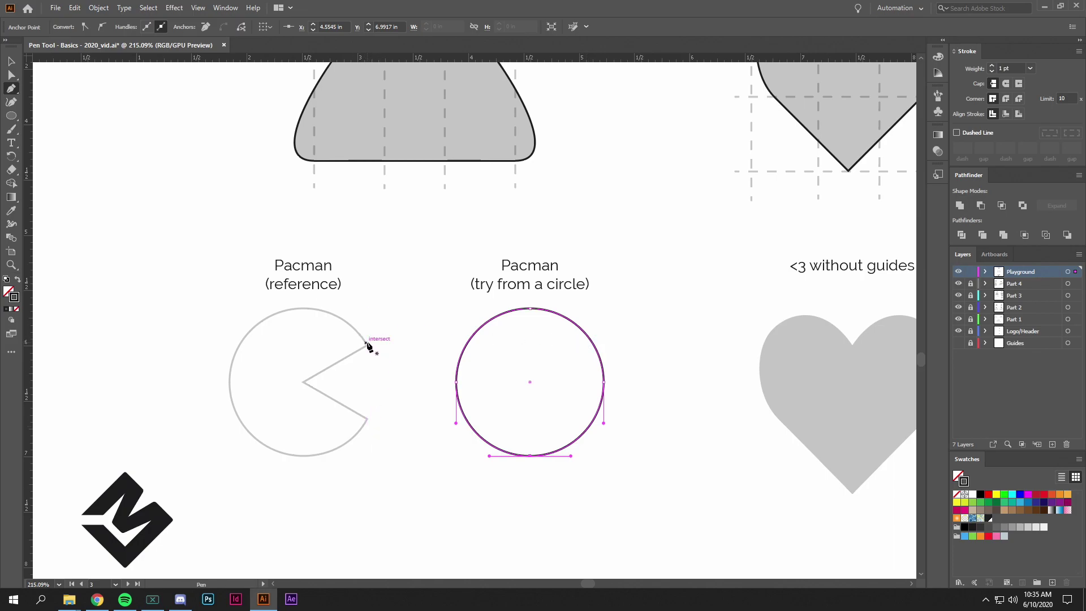
{"action": "key", "text": "a"}
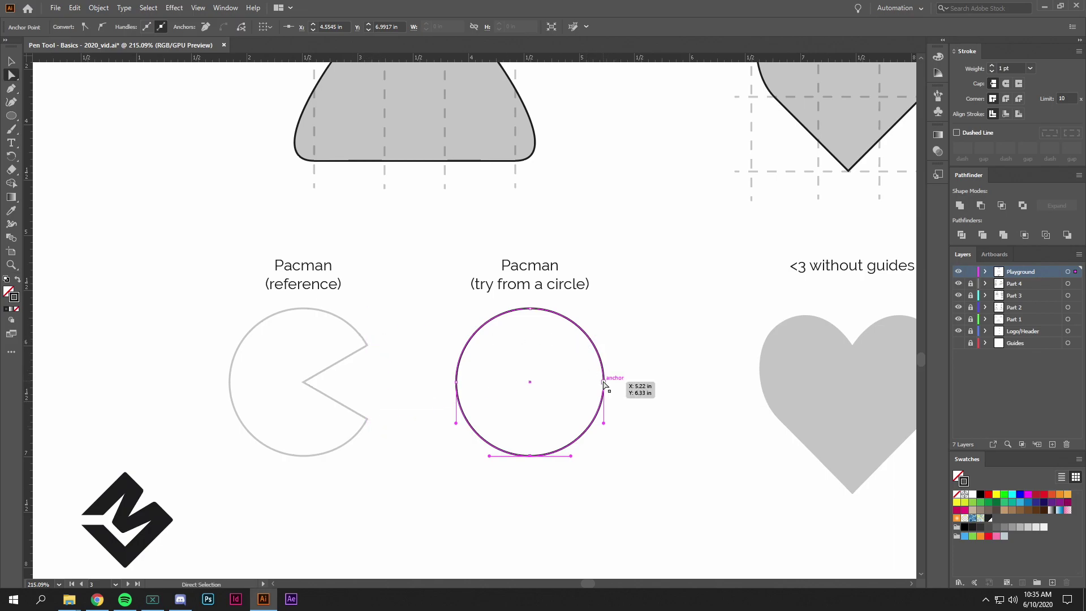
{"action": "left_click_drag", "start_coordinate": [603, 382], "coordinate": [531, 382]}
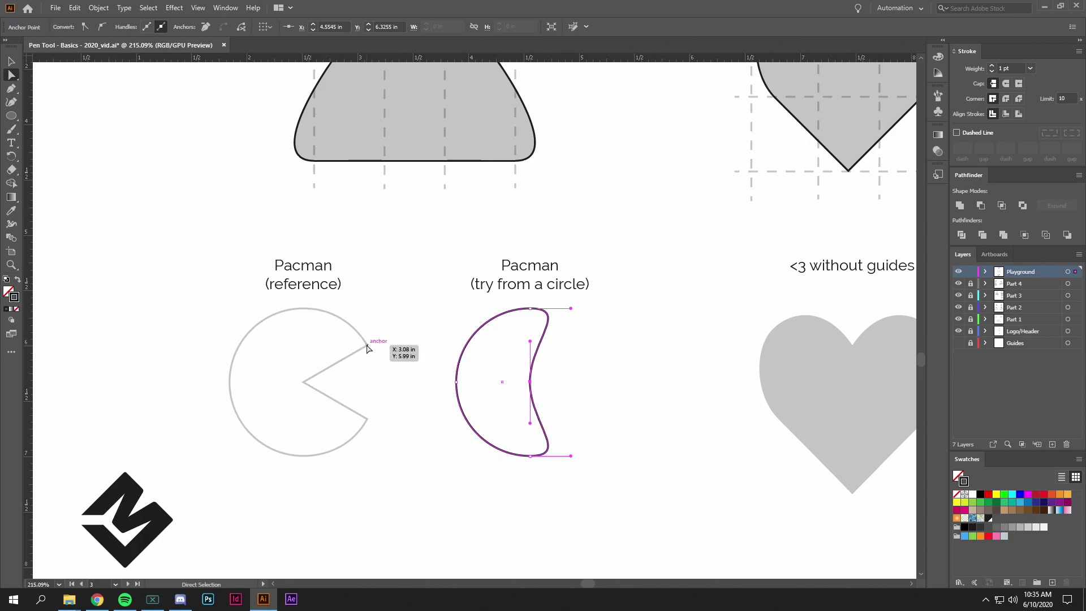
{"action": "key", "text": "ctrl+z"}
{"action": "left_click", "coordinate": [647, 361]}
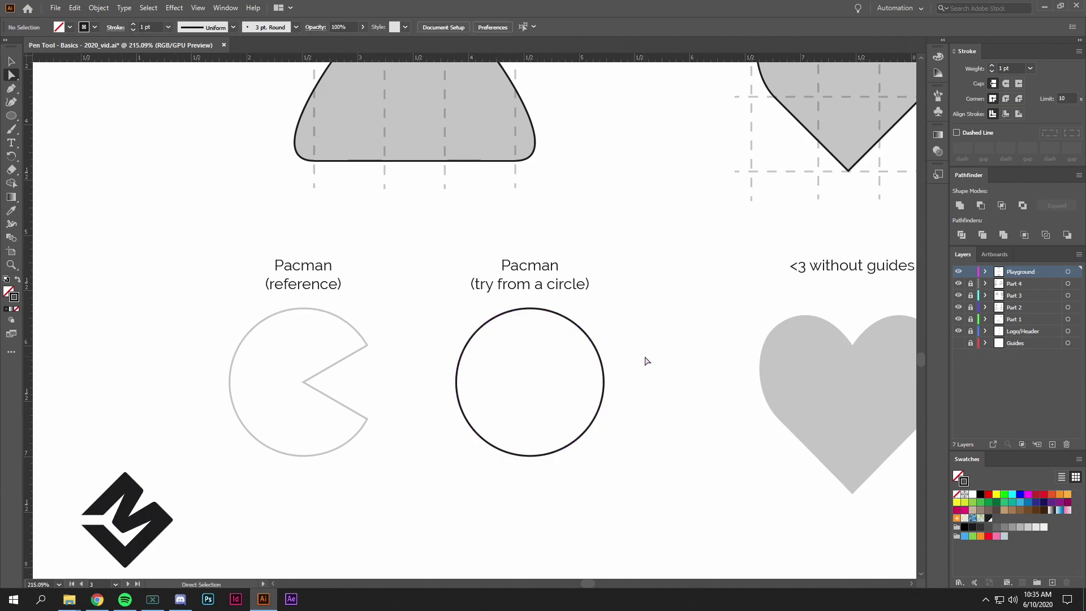
Add two anchor points on the Pacman circle's right side, above and below the right anchor, matching the reference's mouth corners.
{"action": "key", "text": "p"}
{"action": "key", "text": "v"}
{"action": "left_click", "coordinate": [588, 347]}
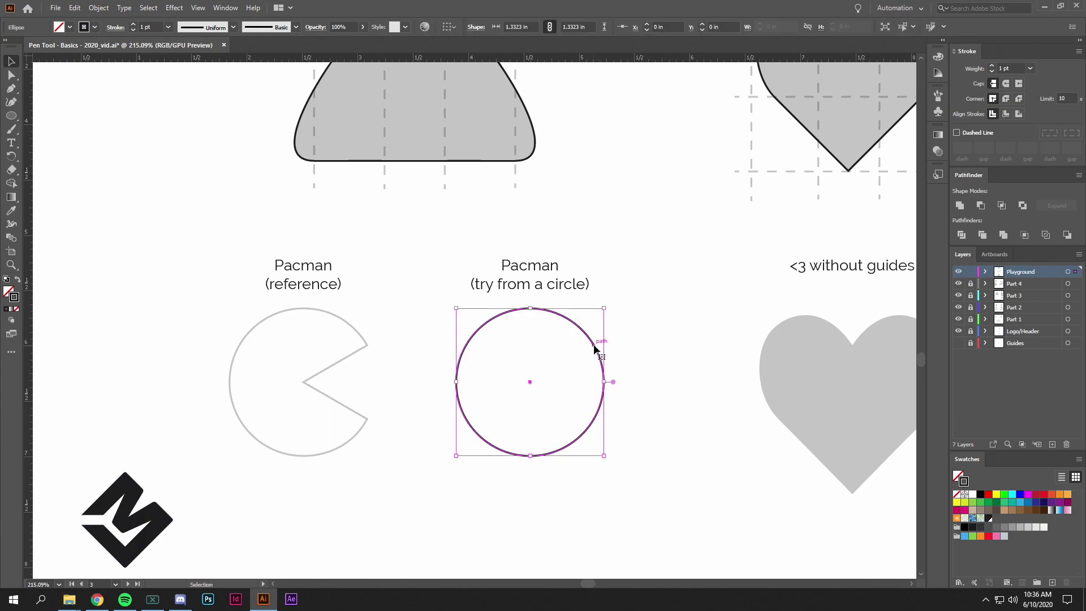
{"action": "key", "text": "p"}
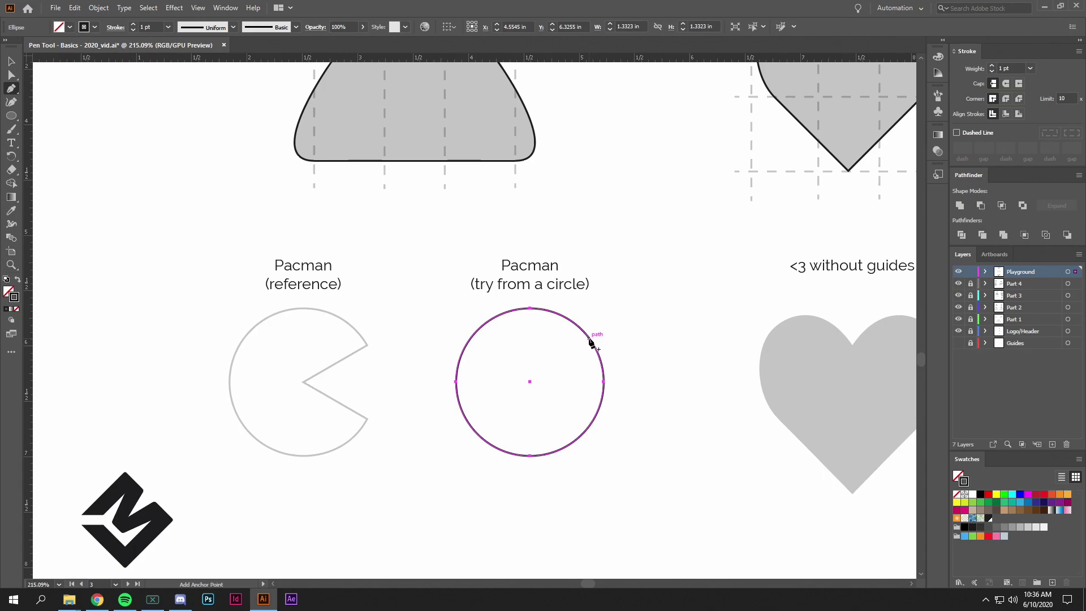
{"action": "left_click", "coordinate": [592, 343]}
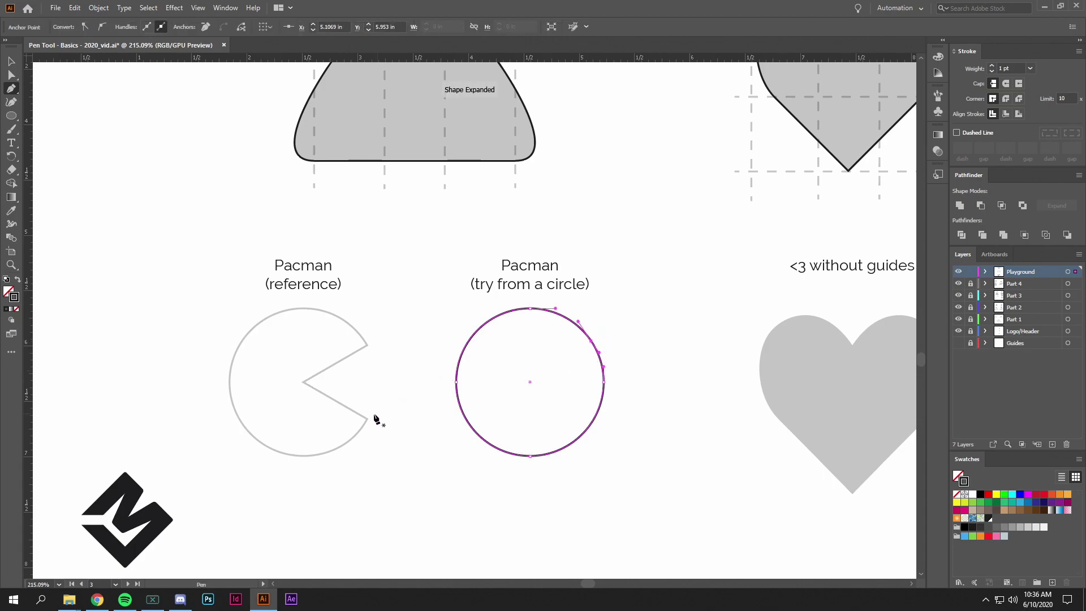
{"action": "left_click", "coordinate": [596, 423]}
Move the circle's right anchor to the circle's center and convert it to a corner point.
{"action": "key", "text": "a"}
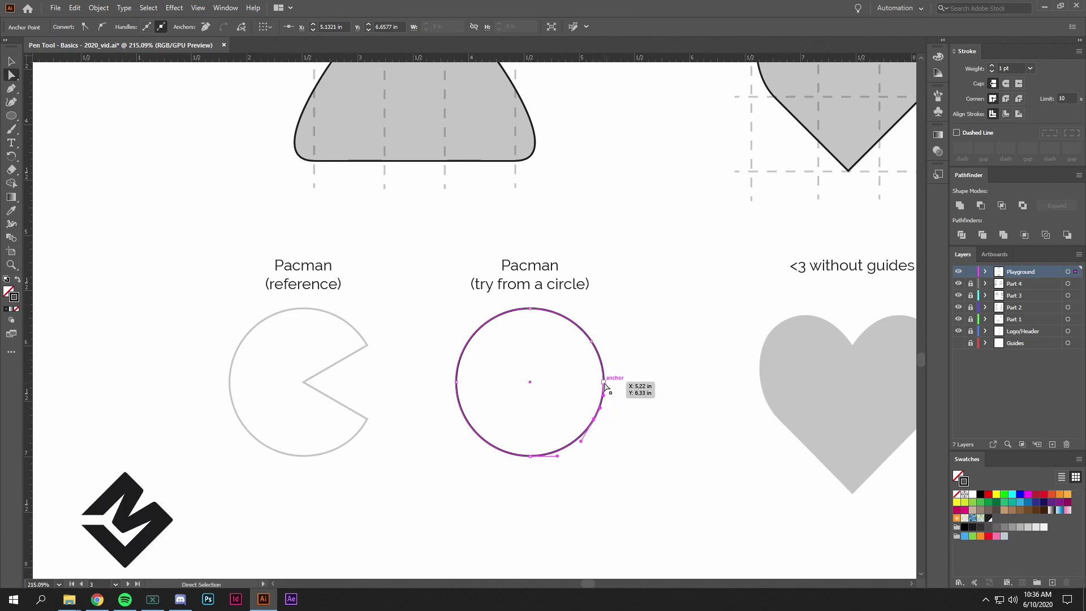
{"action": "left_click_drag", "start_coordinate": [604, 383], "coordinate": [530, 382]}
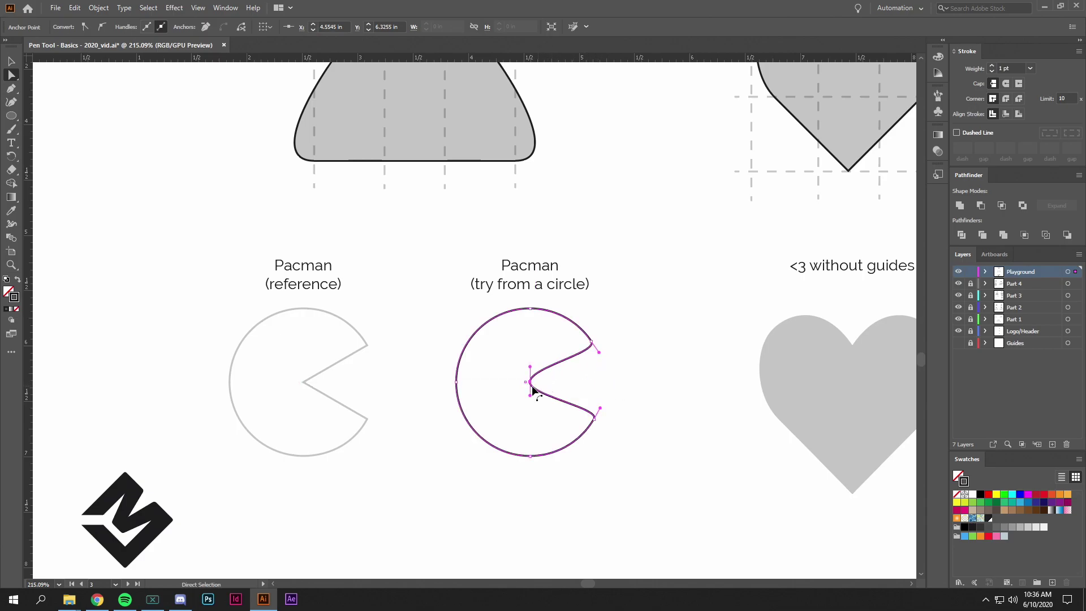
{"action": "left_click", "coordinate": [85, 27]}
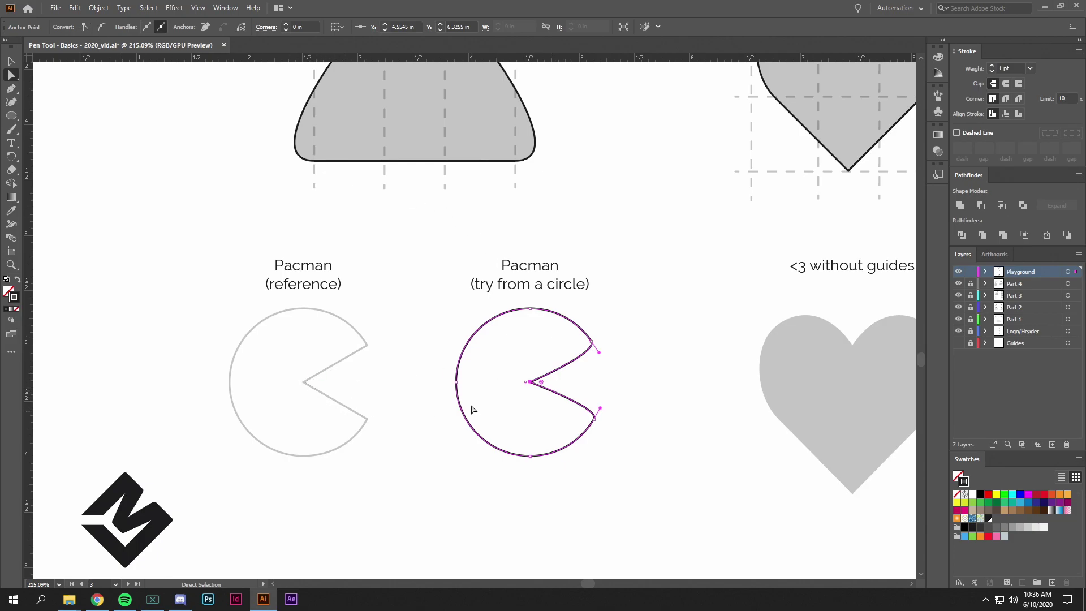
Straighten both edges of Pacman's mouth by removing the inner handles of its upper and lower corner anchors, and deselect the shape.
{"action": "scroll", "coordinate": [574, 378], "scroll_direction": "up", "scroll_amount": 2}
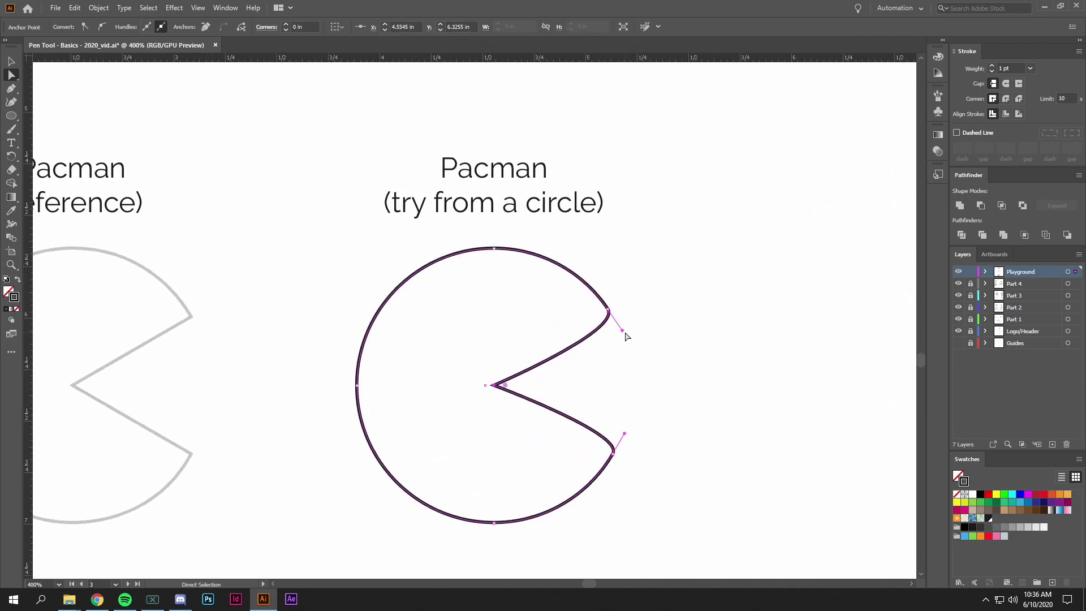
{"action": "mouse_move", "coordinate": [624, 329]}
{"action": "left_mouse_down"}
{"action": "mouse_move", "coordinate": [572, 340]}
{"action": "mouse_move", "coordinate": [622, 338]}
{"action": "left_mouse_up"}
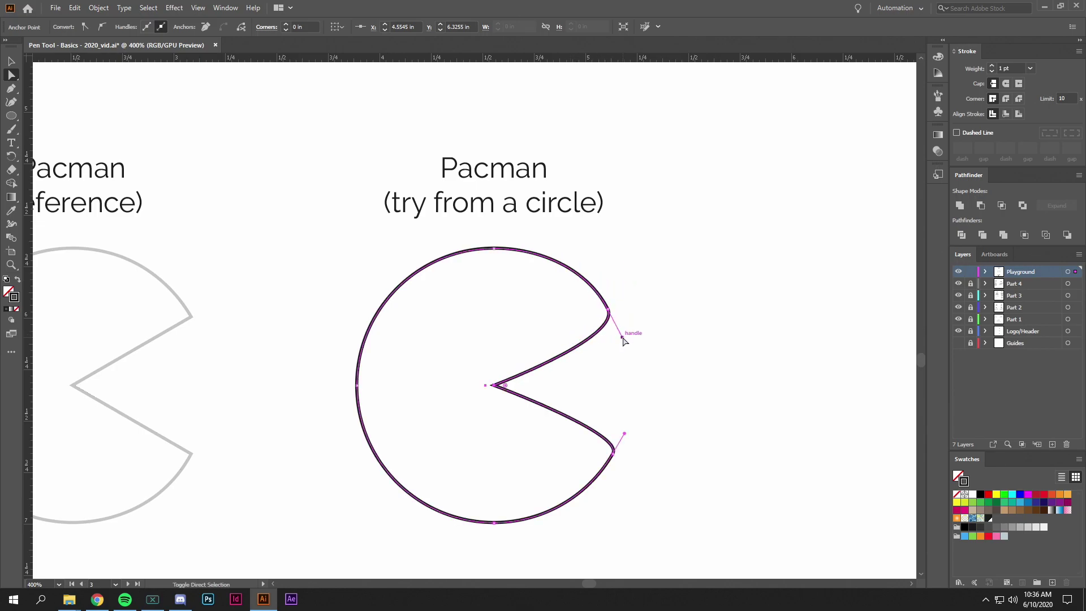
{"action": "key", "text": "a"}
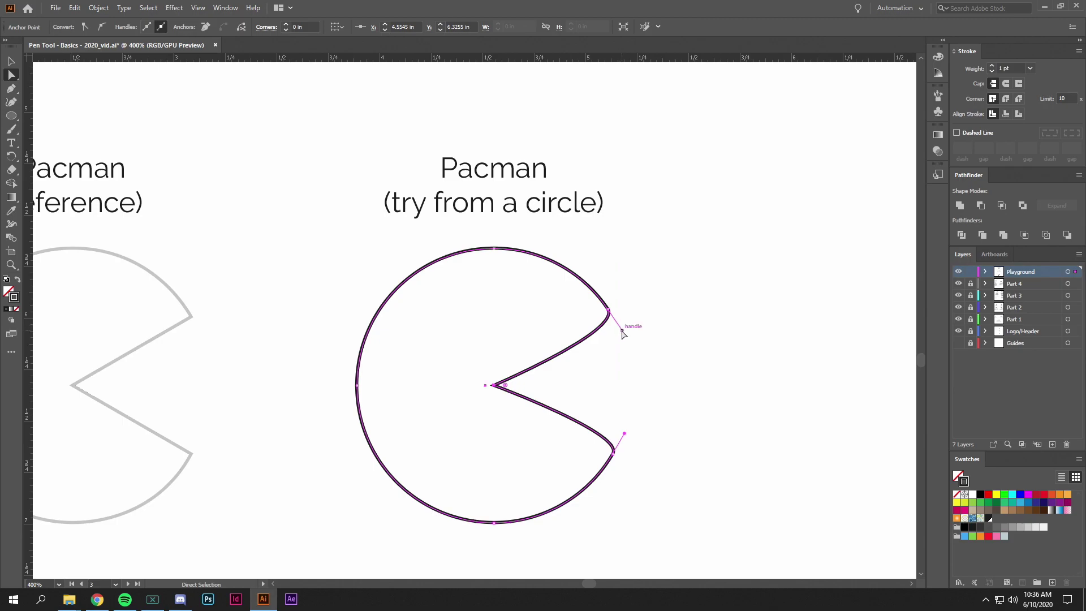
{"action": "left_click_drag", "start_coordinate": [623, 332], "coordinate": [496, 387]}
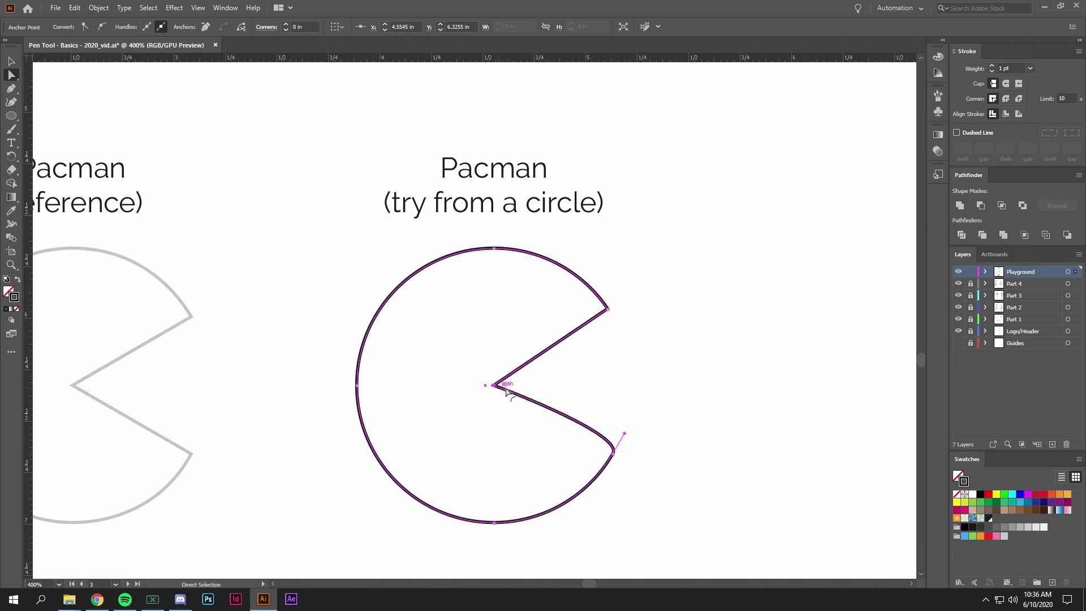
{"action": "left_click_drag", "start_coordinate": [625, 434], "coordinate": [494, 389]}
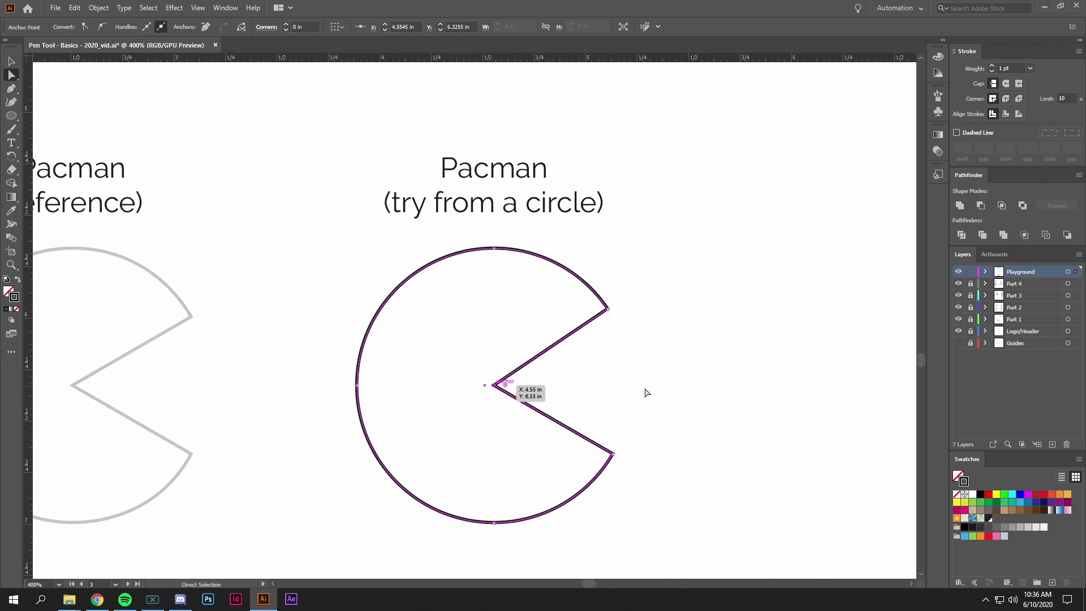
{"action": "left_click", "coordinate": [668, 393]}
Start the "<3 without guides" heart with a Pen tool anchor at its notch, extending a diagonal handle up toward the right lobe.
{"action": "scroll", "coordinate": [650, 398], "scroll_direction": "down", "scroll_amount": 3}
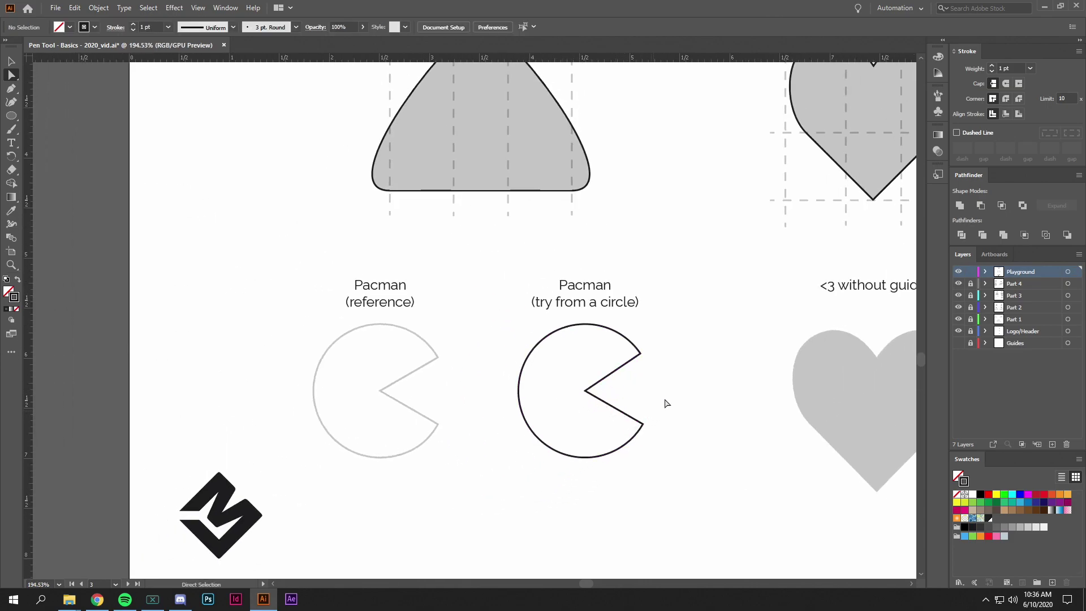
{"action": "scroll", "coordinate": [618, 395], "scroll_direction": "down", "scroll_amount": 1}
{"action": "scroll", "coordinate": [565, 383], "scroll_direction": "down", "scroll_amount": 1}
{"action": "scroll", "coordinate": [548, 382], "scroll_direction": "right", "scroll_amount": 3}
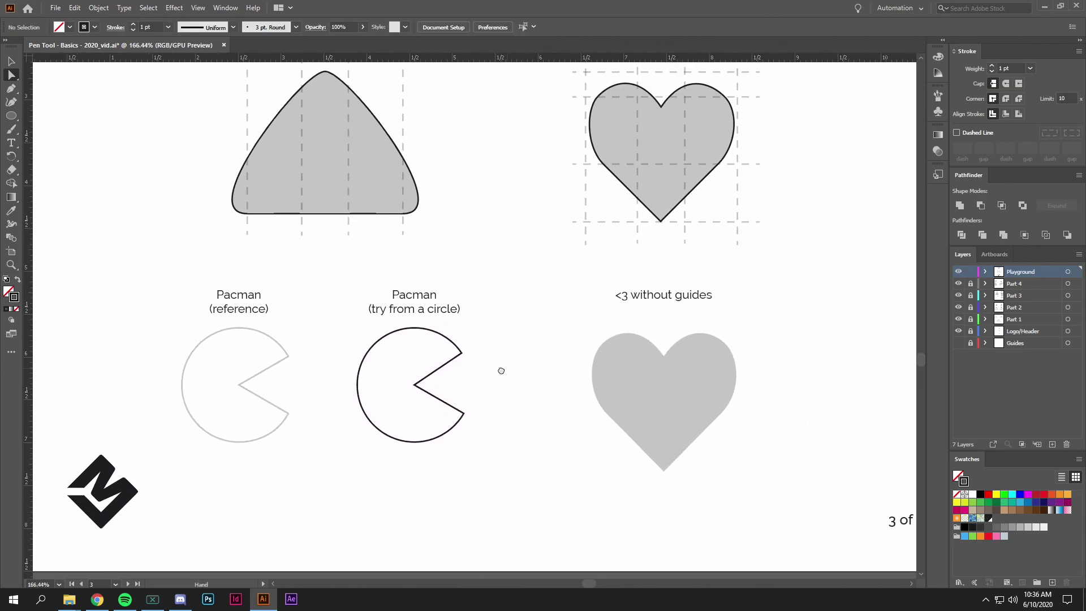
{"action": "key", "text": "p"}
{"action": "scroll", "coordinate": [560, 365], "scroll_direction": "right", "scroll_amount": 2}
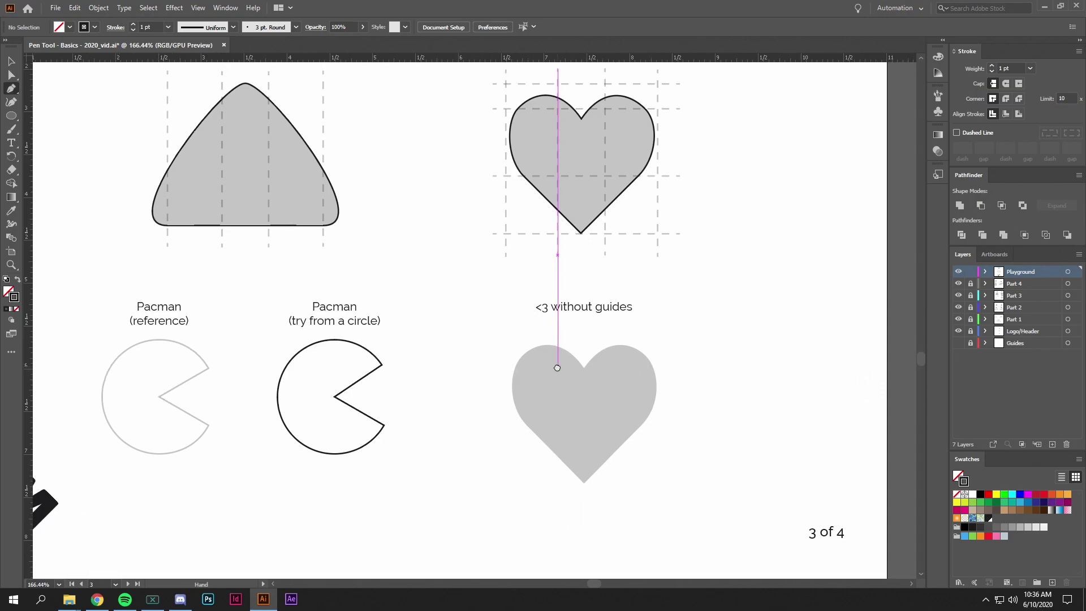
{"action": "scroll", "coordinate": [610, 399], "scroll_direction": "up", "scroll_amount": 2}
{"action": "scroll", "coordinate": [610, 399], "scroll_direction": "up", "scroll_amount": 1}
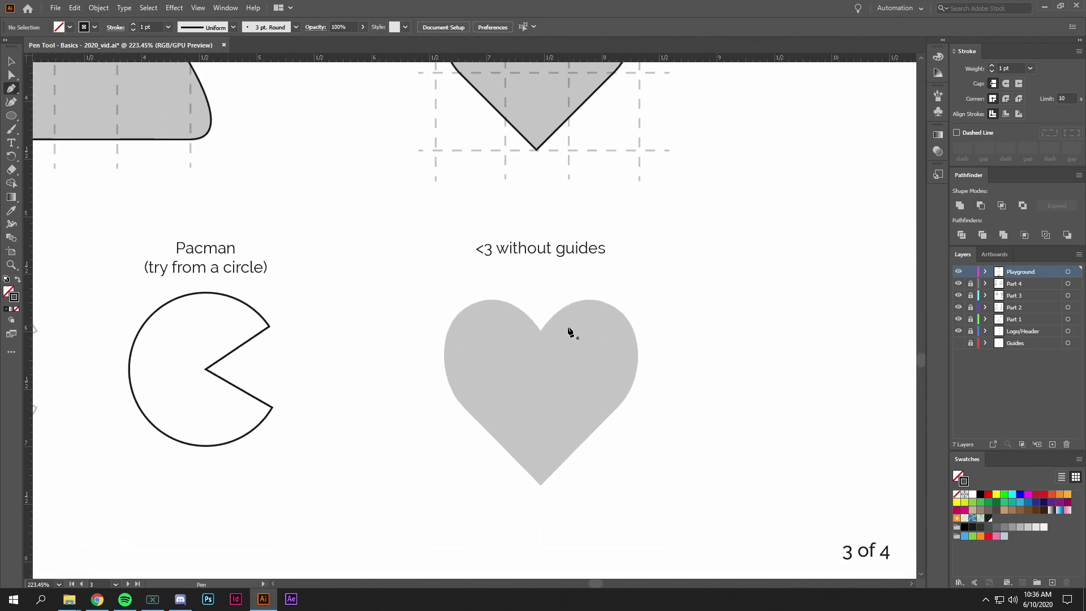
{"action": "key", "text": "ctrl"}
{"action": "scroll", "coordinate": [542, 333], "scroll_direction": "up", "scroll_amount": 1}
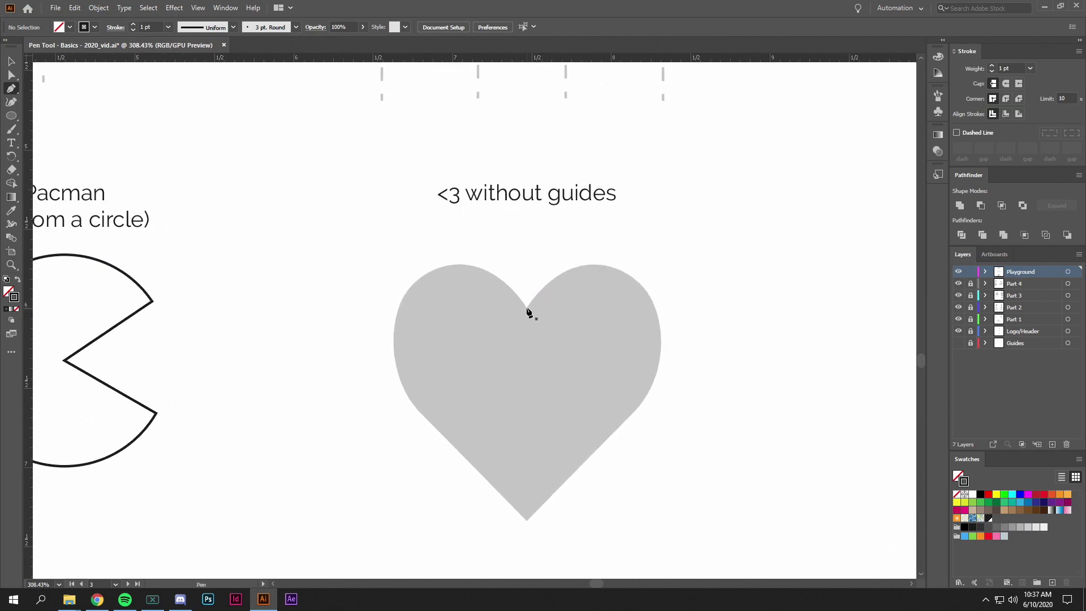
{"action": "left_click_drag", "start_coordinate": [548, 276], "coordinate": [557, 264]}
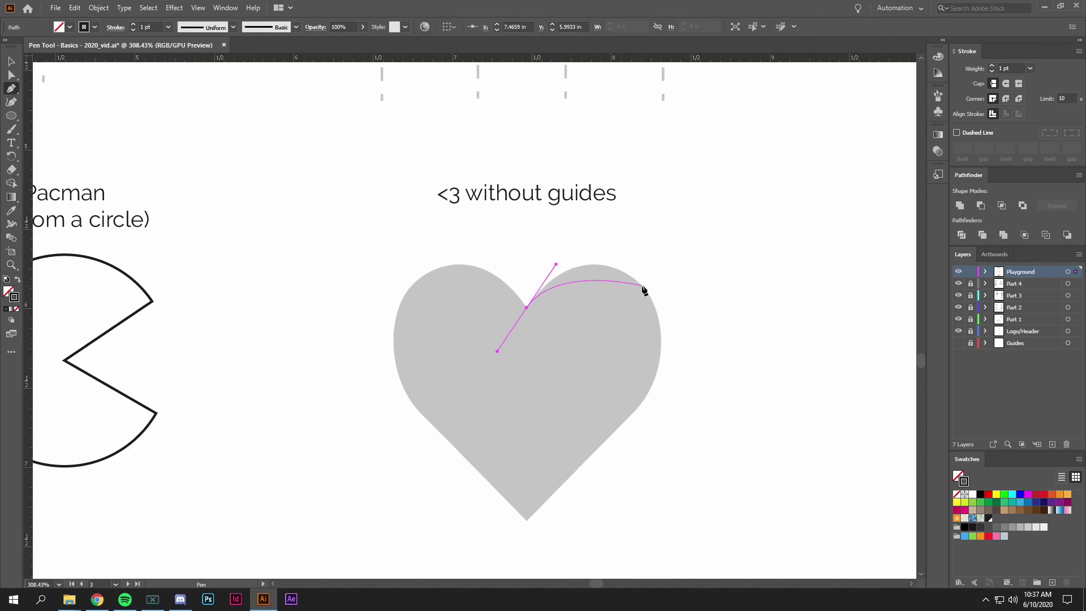
Trace the rest of the "<3 without guides" heart around both lobes and the bottom tip, close it at the notch, and deselect.
{"action": "left_click_drag", "start_coordinate": [642, 286], "coordinate": [677, 320]}
{"action": "left_click_drag", "start_coordinate": [638, 409], "coordinate": [614, 433]}
{"action": "left_click", "coordinate": [527, 520]}
{"action": "left_click_drag", "start_coordinate": [420, 412], "coordinate": [396, 389]}
{"action": "left_click_drag", "start_coordinate": [410, 287], "coordinate": [438, 258]}
{"action": "left_click_drag", "start_coordinate": [527, 308], "coordinate": [565, 366]}
{"action": "key", "text": "v"}
{"action": "left_click", "coordinate": [805, 353]}
Start the "Pear without guides" outline with a smooth anchor at the top center and curve it down to the right side of the neck.
{"action": "key", "text": "ctrl+space"}
{"action": "left_click_drag", "start_coordinate": [774, 363], "coordinate": [732, 365]}
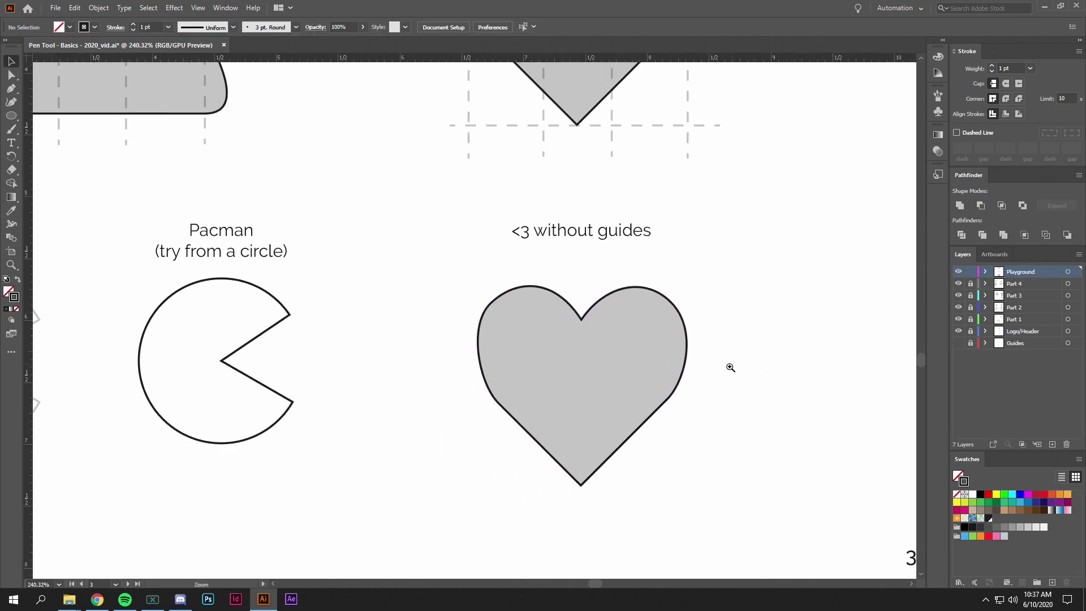
{"action": "key", "text": "ctrl+space"}
{"action": "left_click_drag", "start_coordinate": [687, 432], "coordinate": [515, 404]}
{"action": "key", "text": "space"}
{"action": "left_click_drag", "start_coordinate": [542, 506], "coordinate": [473, 249]}
{"action": "left_click_drag", "start_coordinate": [468, 309], "coordinate": [515, 301]}
{"action": "key", "text": "p"}
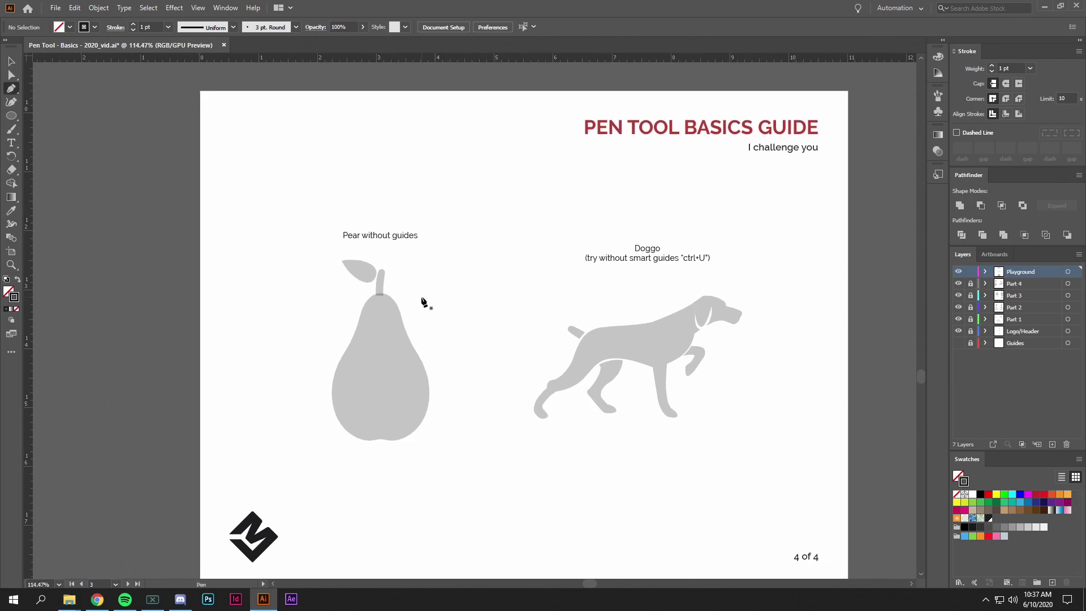
{"action": "left_click_drag", "start_coordinate": [376, 298], "coordinate": [453, 295]}
{"action": "left_click_drag", "start_coordinate": [429, 333], "coordinate": [457, 322]}
{"action": "scroll", "coordinate": [457, 323], "scroll_direction": "up", "scroll_amount": 1}
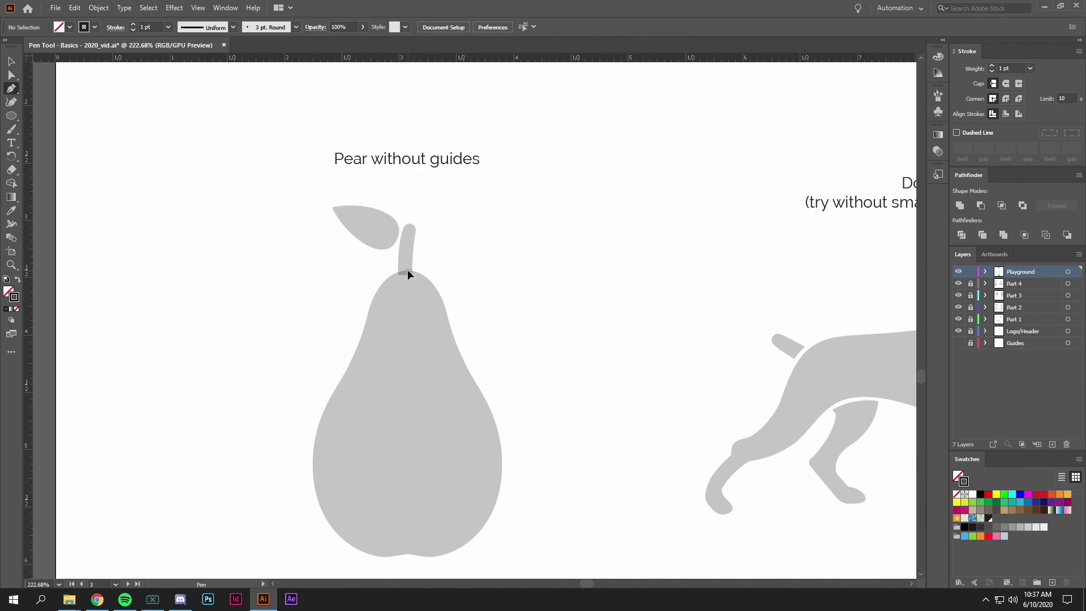
{"action": "left_click_drag", "start_coordinate": [432, 269], "coordinate": [433, 270]}
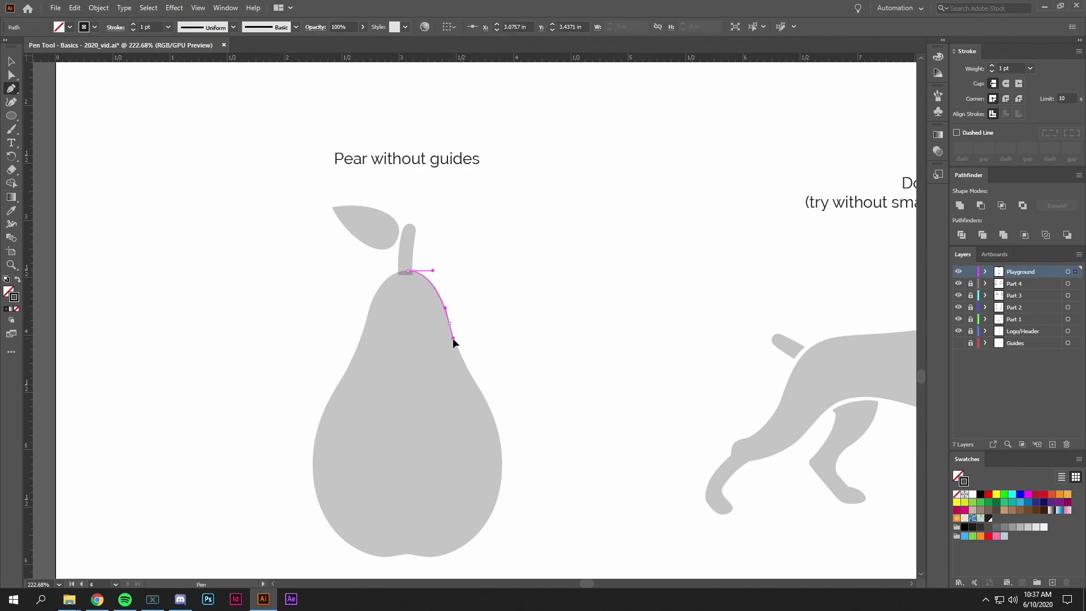
{"action": "left_click_drag", "start_coordinate": [453, 341], "coordinate": [452, 341]}
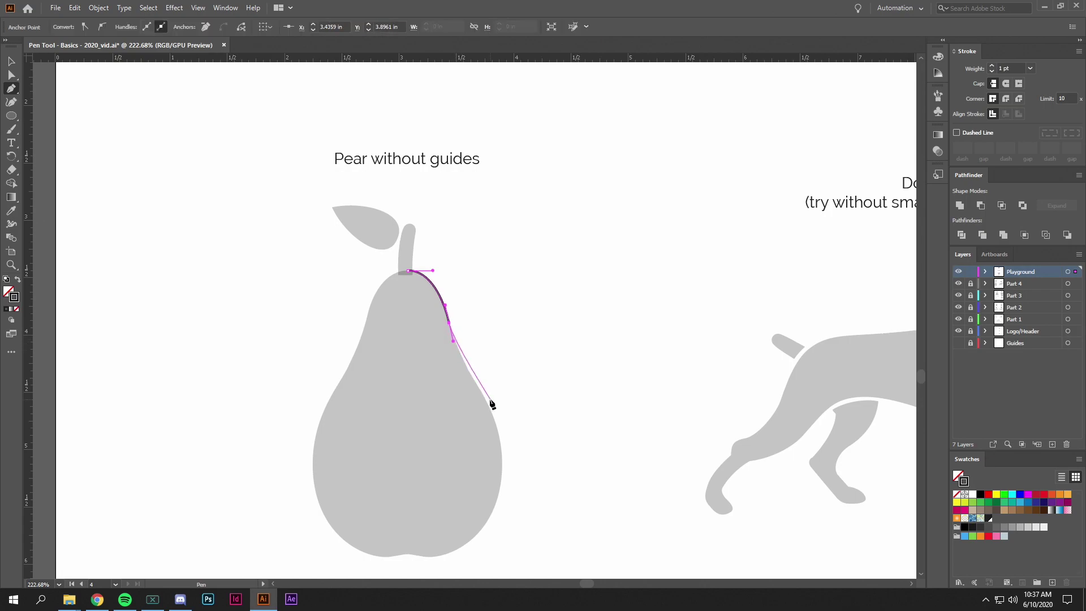
Continue the pear outline down its right side, around the lower bulge and into the bottom dimple.
{"action": "left_click_drag", "start_coordinate": [490, 410], "coordinate": [501, 429]}
{"action": "left_click_drag", "start_coordinate": [486, 522], "coordinate": [429, 560]}
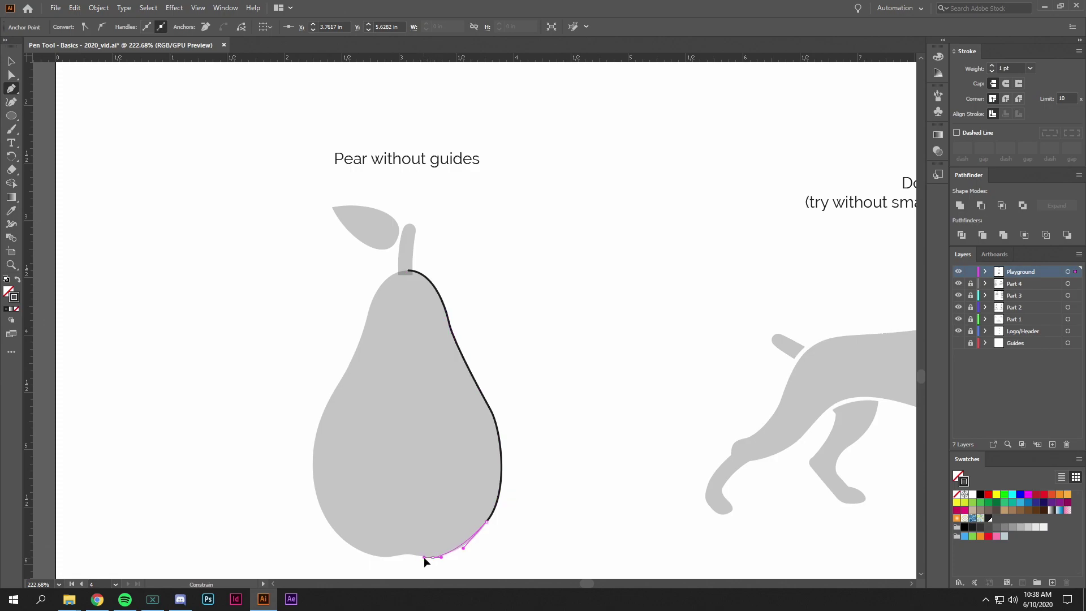
{"action": "left_click_drag", "start_coordinate": [424, 557], "coordinate": [381, 494]}
Add an anchor on the pear's left shoulder and extend the bottom anchor's handle so the curve follows the lower-left bulge.
{"action": "key", "text": "ctrl+space"}
{"action": "scroll", "coordinate": [462, 484], "scroll_direction": "up", "scroll_amount": 2}
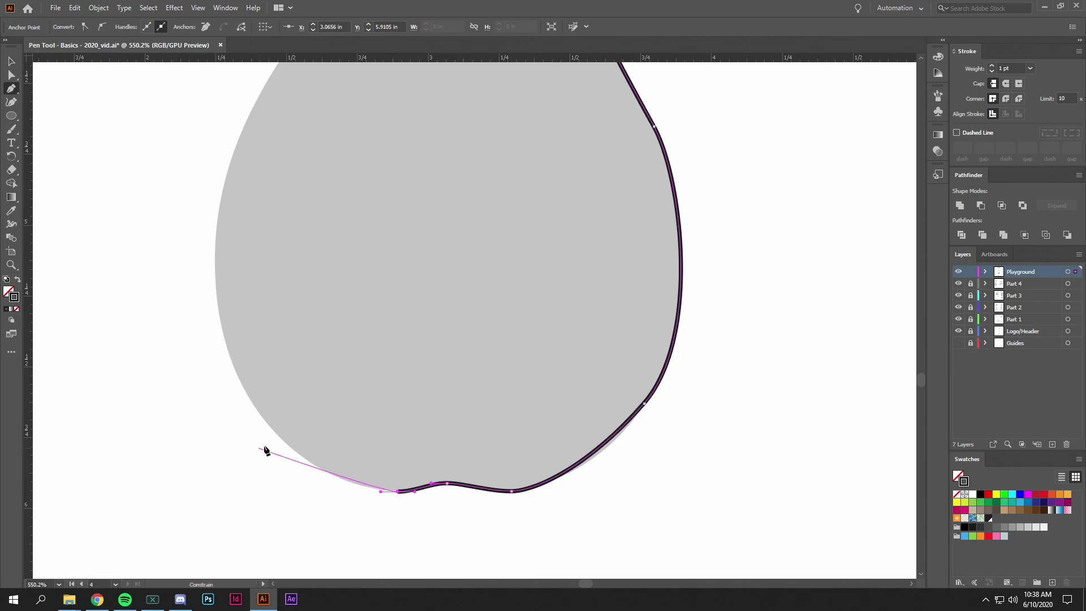
{"action": "left_click_drag", "start_coordinate": [331, 448], "coordinate": [218, 444]}
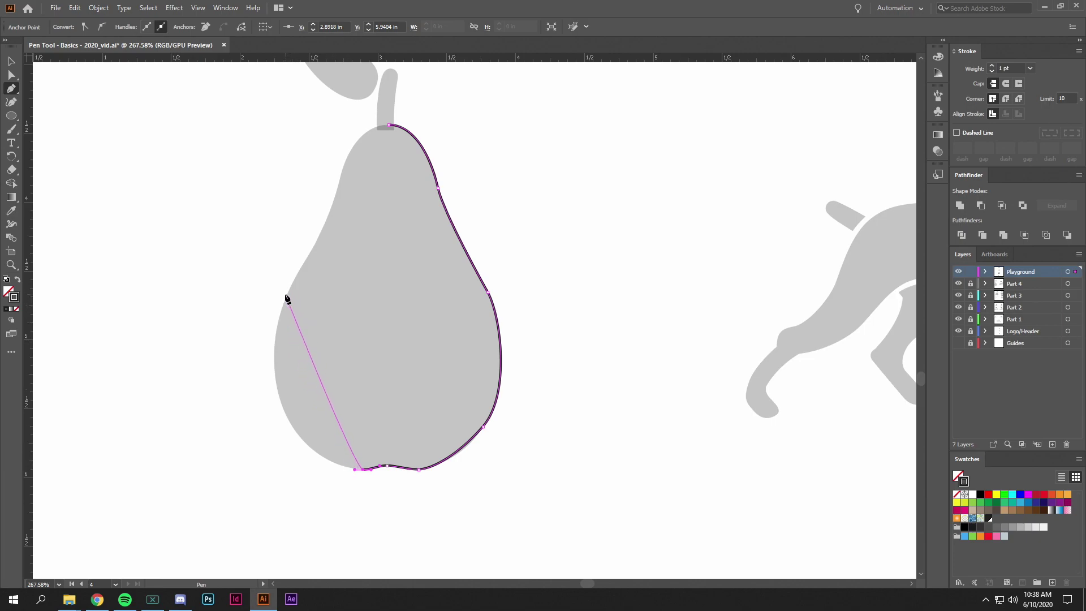
{"action": "left_click_drag", "start_coordinate": [289, 290], "coordinate": [324, 224]}
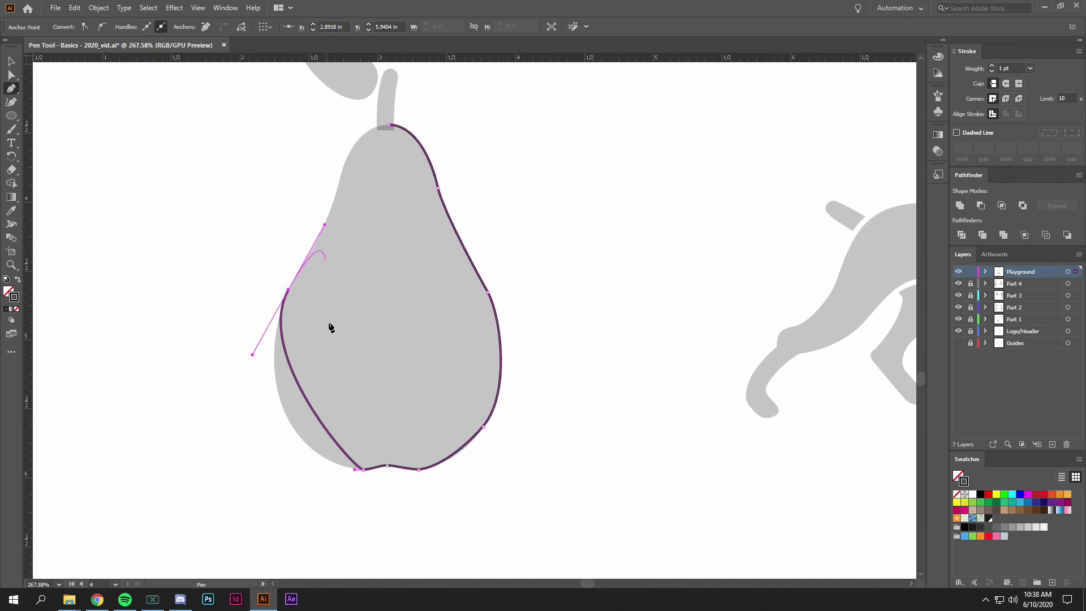
{"action": "left_click_drag", "start_coordinate": [354, 469], "coordinate": [280, 465]}
{"action": "left_click_drag", "start_coordinate": [288, 333], "coordinate": [289, 296]}
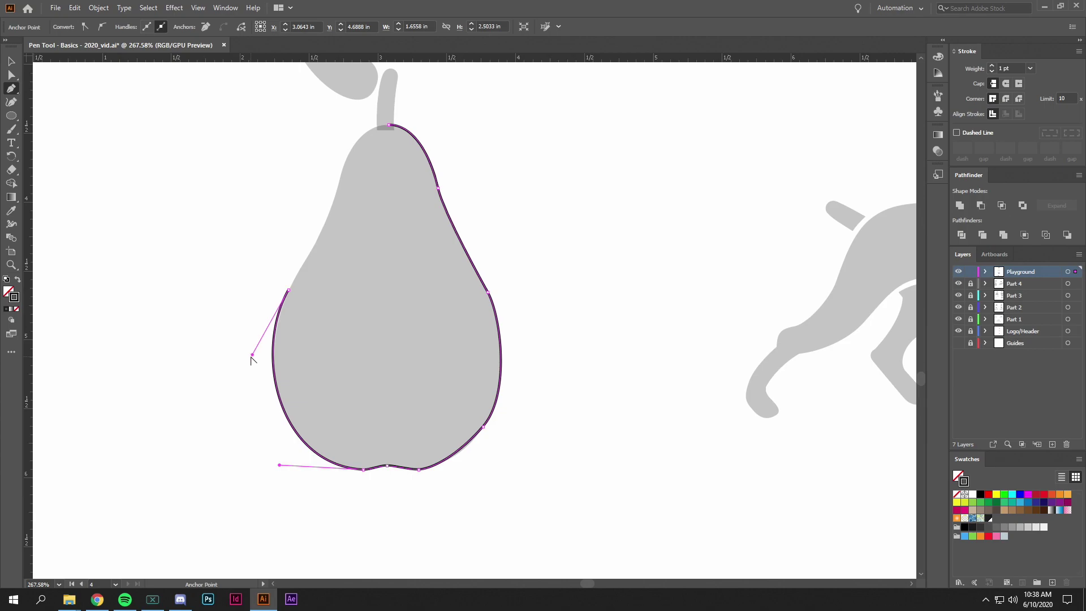
Continue the pear outline up the left side of the neck, close it at the top anchor, and deselect.
{"action": "left_click_drag", "start_coordinate": [252, 356], "coordinate": [256, 360]}
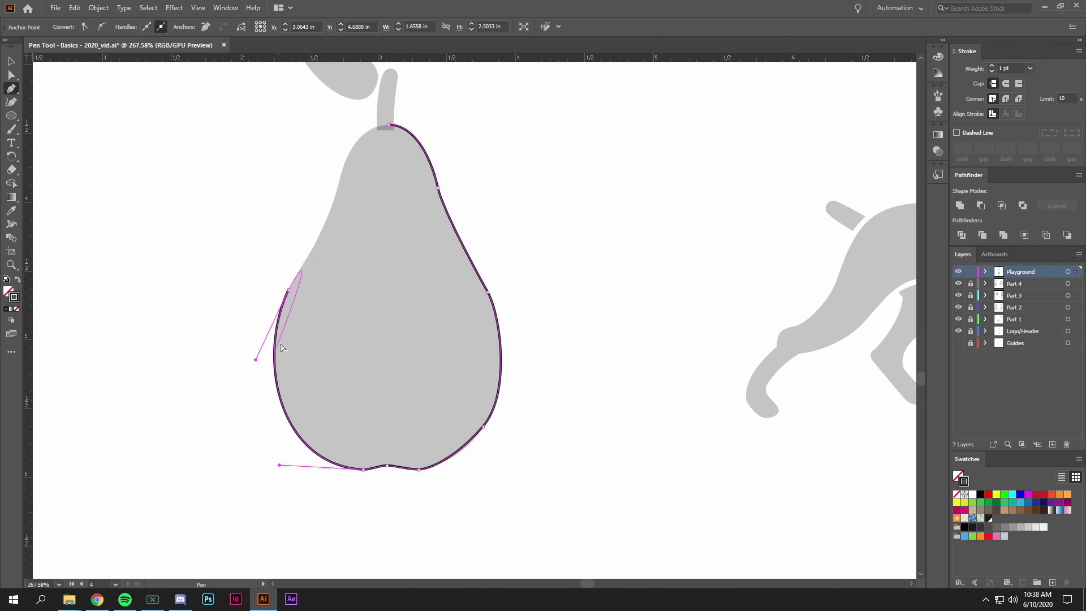
{"action": "key", "text": "ctrl+z"}
{"action": "left_click_drag", "start_coordinate": [313, 248], "coordinate": [344, 161]}
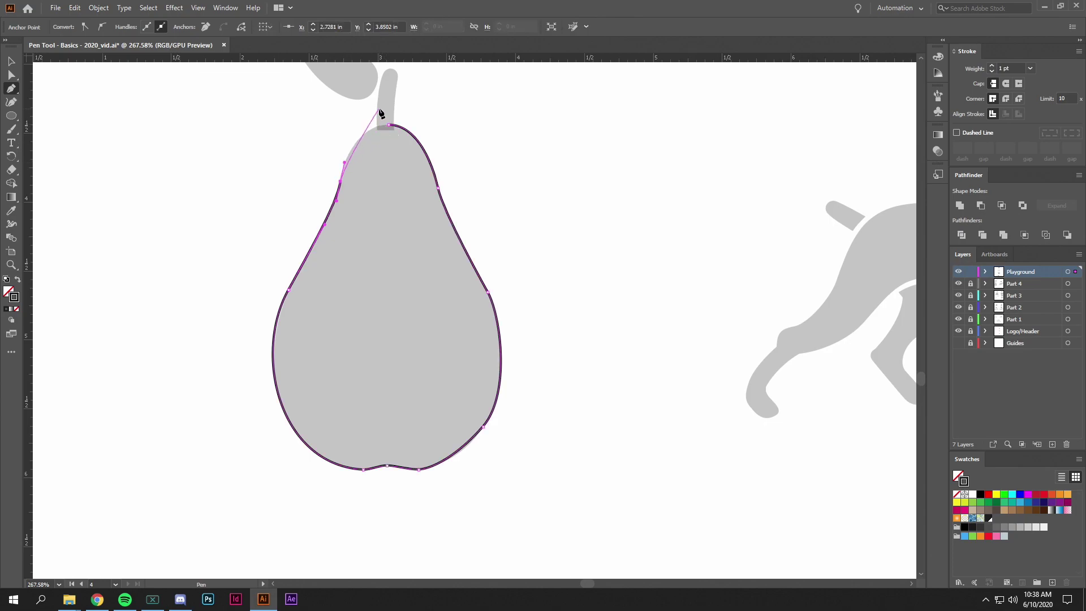
{"action": "left_click_drag", "start_coordinate": [388, 124], "coordinate": [418, 124]}
{"action": "key", "text": "v"}
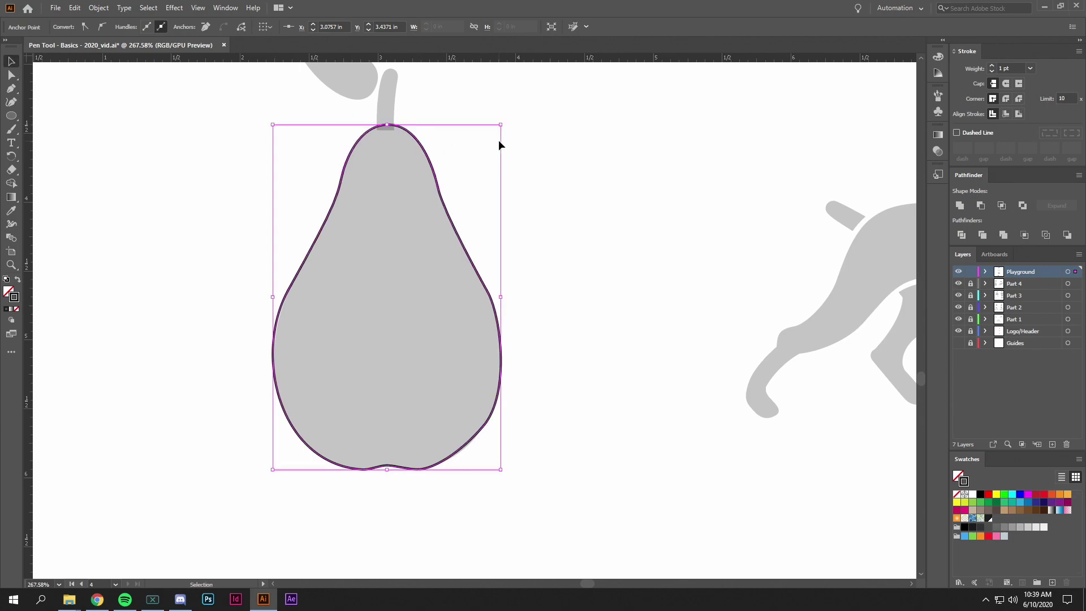
{"action": "left_click", "coordinate": [499, 144]}
Adjust the handles of the pear's left shoulder anchor to refit the curves above and below it.
{"action": "key", "text": "ctrl+space"}
{"action": "left_click_drag", "start_coordinate": [349, 229], "coordinate": [386, 219]}
{"action": "key", "text": "a"}
{"action": "left_click", "coordinate": [306, 238]}
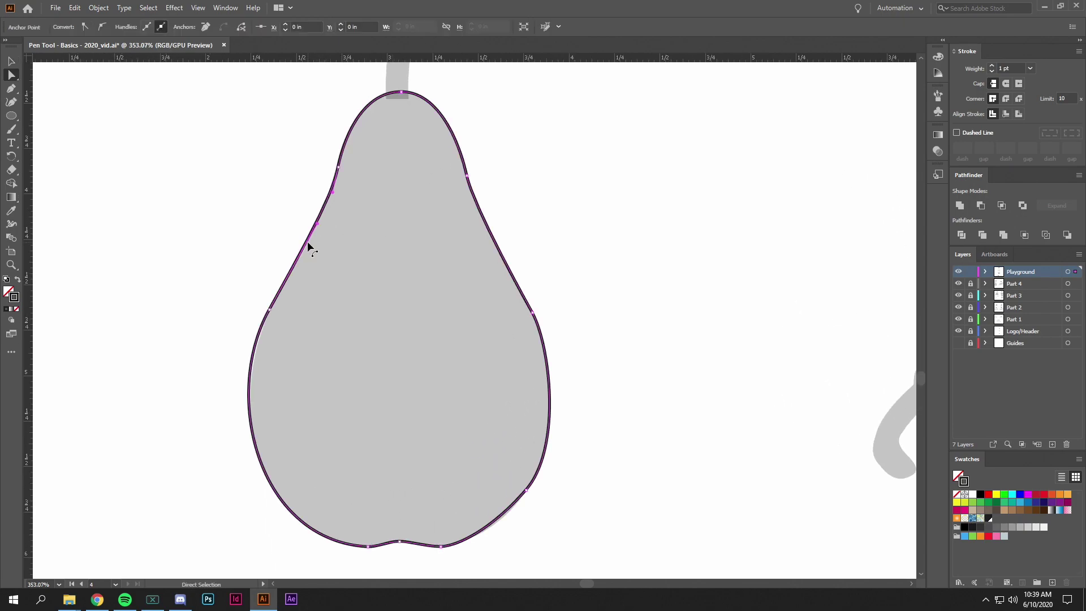
{"action": "left_click", "coordinate": [270, 311]}
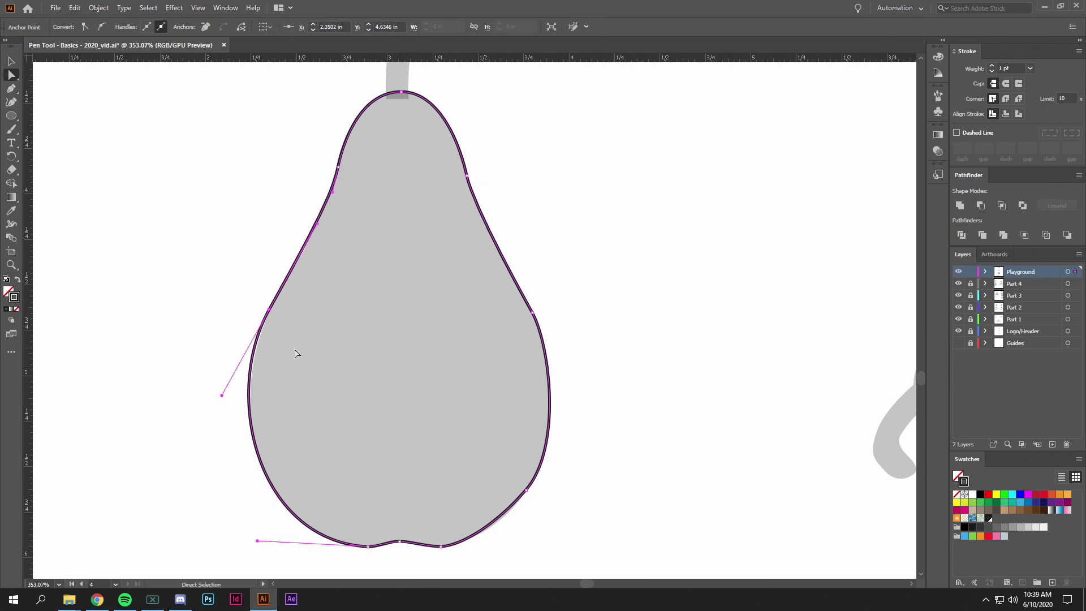
{"action": "left_click_drag", "start_coordinate": [222, 398], "coordinate": [225, 397]}
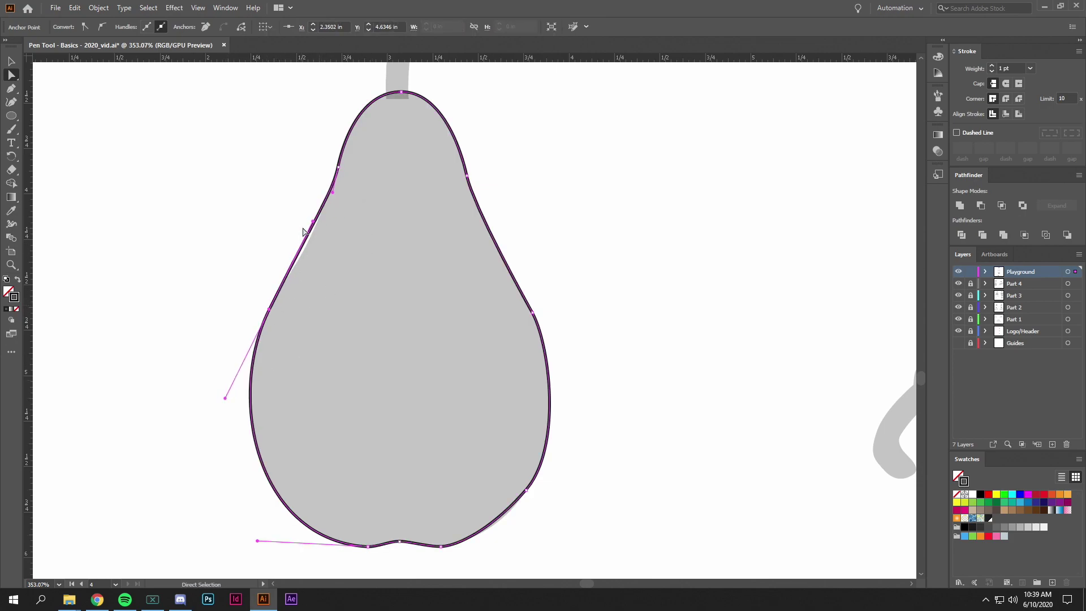
{"action": "mouse_move", "coordinate": [313, 227]}
{"action": "left_mouse_down"}
{"action": "mouse_move", "coordinate": [284, 283]}
{"action": "mouse_move", "coordinate": [332, 211]}
{"action": "mouse_move", "coordinate": [307, 247]}
{"action": "left_mouse_up"}
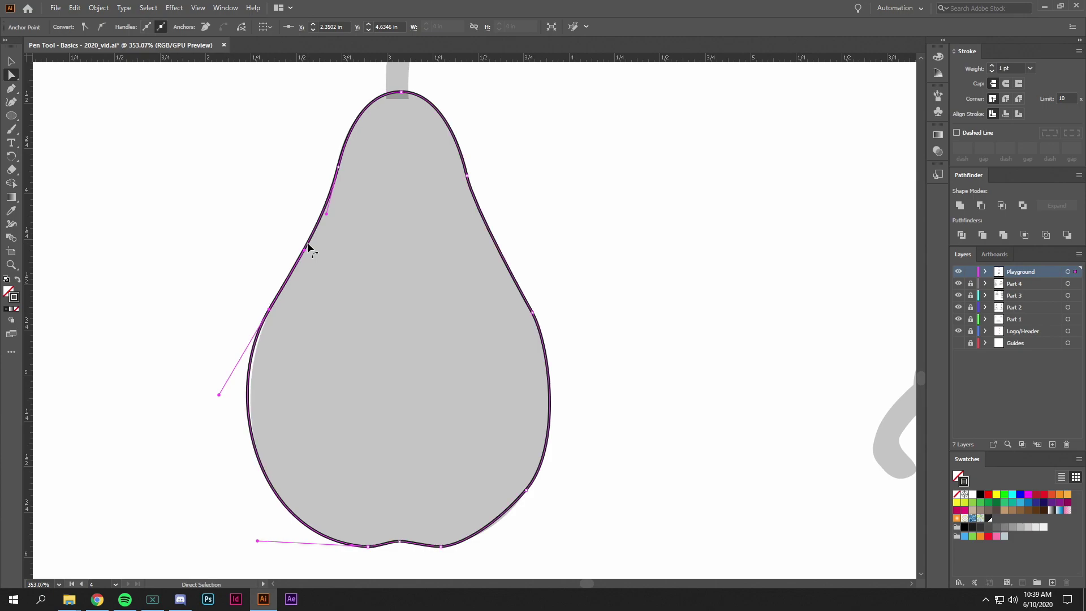
{"action": "left_click", "coordinate": [226, 391]}
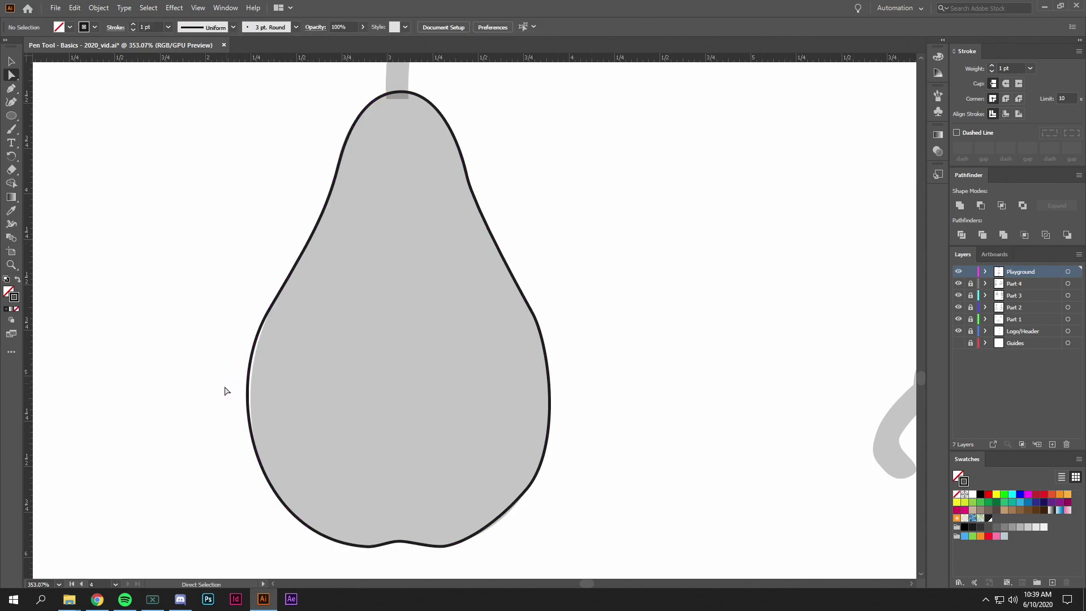
Move the pear's left shoulder anchor slightly down along the edge, readjust the neighboring handles to match the reference, and deselect.
{"action": "left_click", "coordinate": [268, 312]}
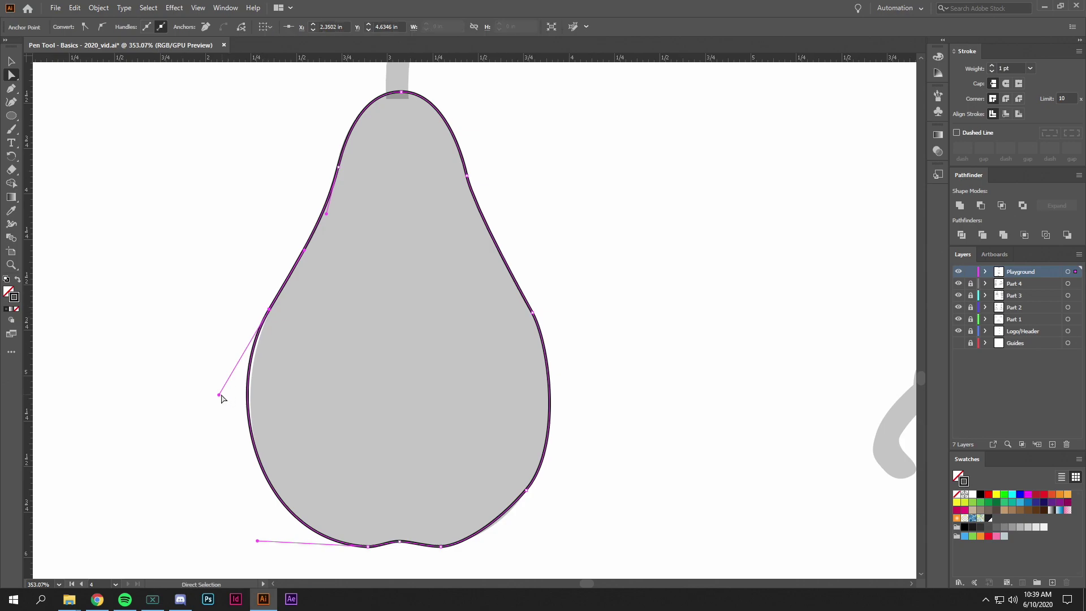
{"action": "mouse_move", "coordinate": [230, 383]}
{"action": "left_mouse_down"}
{"action": "mouse_move", "coordinate": [230, 372]}
{"action": "mouse_move", "coordinate": [222, 384]}
{"action": "left_mouse_up"}
{"action": "left_click", "coordinate": [269, 310]}
{"action": "left_click_drag", "start_coordinate": [269, 310], "coordinate": [264, 323]}
{"action": "left_click_drag", "start_coordinate": [301, 266], "coordinate": [284, 276]}
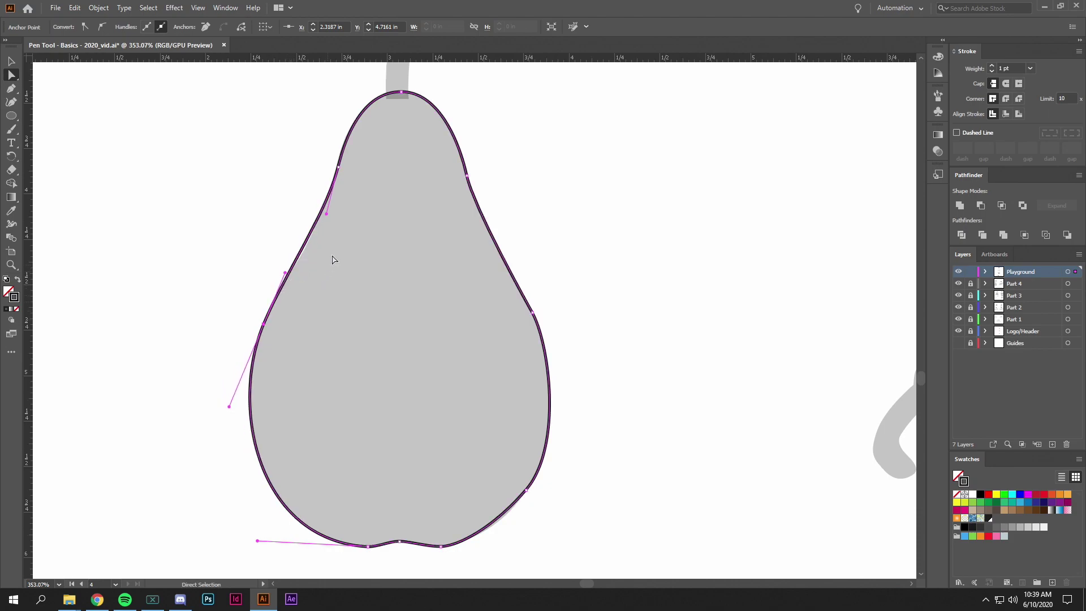
{"action": "left_click_drag", "start_coordinate": [329, 217], "coordinate": [323, 231]}
{"action": "left_click", "coordinate": [627, 229]}
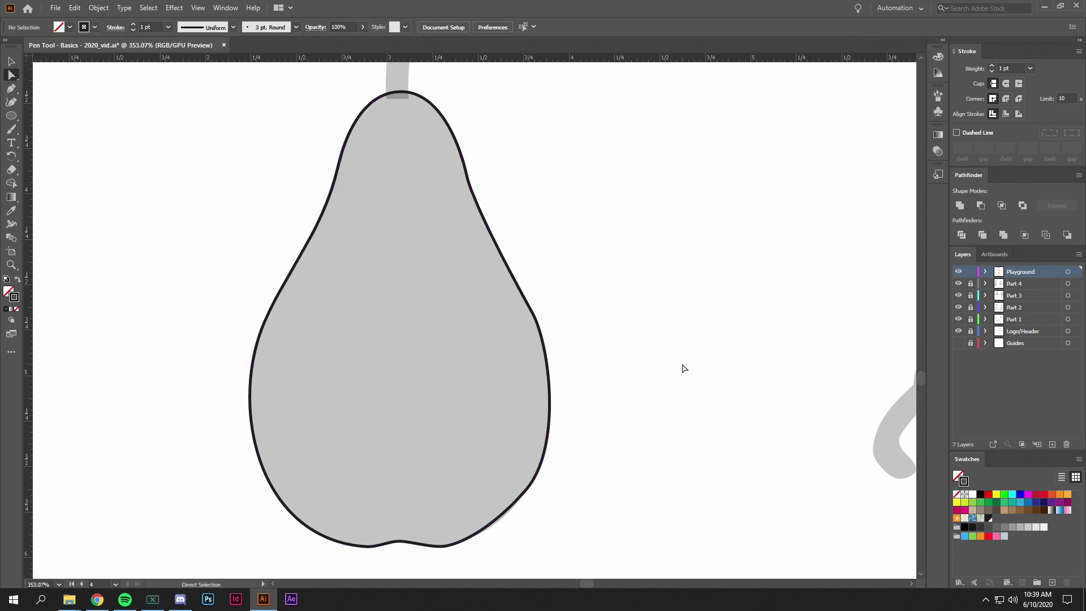
Trace the pear's stem as a closed path with the Pen tool, from its base around the rounded tip.
{"action": "scroll", "coordinate": [683, 369], "scroll_direction": "down", "scroll_amount": 3}
{"action": "scroll", "coordinate": [618, 351], "scroll_direction": "right", "scroll_amount": 2}
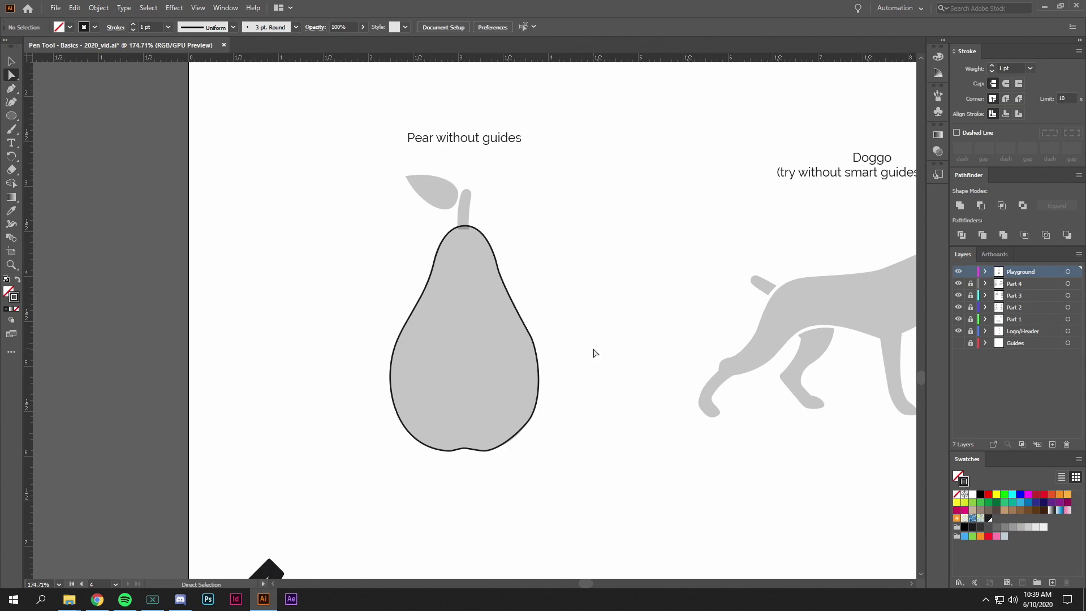
{"action": "scroll", "coordinate": [511, 292], "scroll_direction": "up", "scroll_amount": 3}
{"action": "key", "text": "p"}
{"action": "scroll", "coordinate": [466, 225], "scroll_direction": "up", "scroll_amount": 2}
{"action": "left_click_drag", "start_coordinate": [468, 284], "coordinate": [485, 285]}
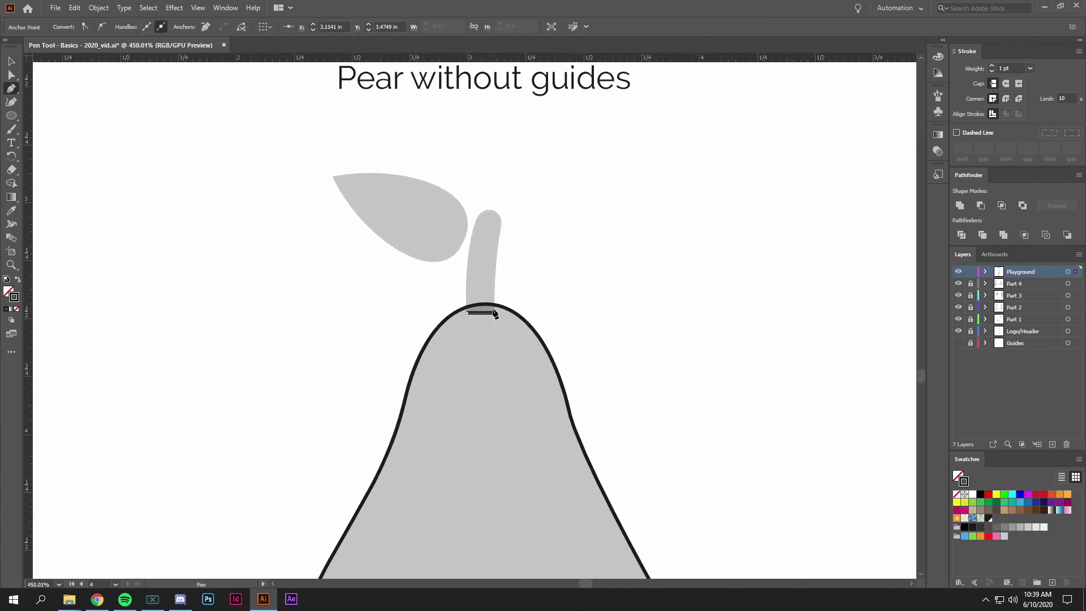
{"action": "left_click_drag", "start_coordinate": [502, 217], "coordinate": [467, 231]}
{"action": "left_click", "coordinate": [468, 313]}
Trace the pear's leaf as a closed path starting and ending at its pointed tip, and deselect.
{"action": "left_click_drag", "start_coordinate": [333, 176], "coordinate": [338, 175]}
{"action": "left_click_drag", "start_coordinate": [464, 240], "coordinate": [439, 288]}
{"action": "left_click", "coordinate": [334, 176]}
{"action": "key", "text": "v"}
{"action": "left_click", "coordinate": [668, 292]}
Select the pear outline's lower-right curve with Direct Selection to examine its handles.
{"action": "left_click_drag", "start_coordinate": [735, 314], "coordinate": [544, 301]}
{"action": "left_click_drag", "start_coordinate": [690, 338], "coordinate": [508, 315]}
{"action": "scroll", "coordinate": [621, 324], "scroll_direction": "down", "scroll_amount": 2}
{"action": "left_click_drag", "start_coordinate": [622, 320], "coordinate": [429, 318]}
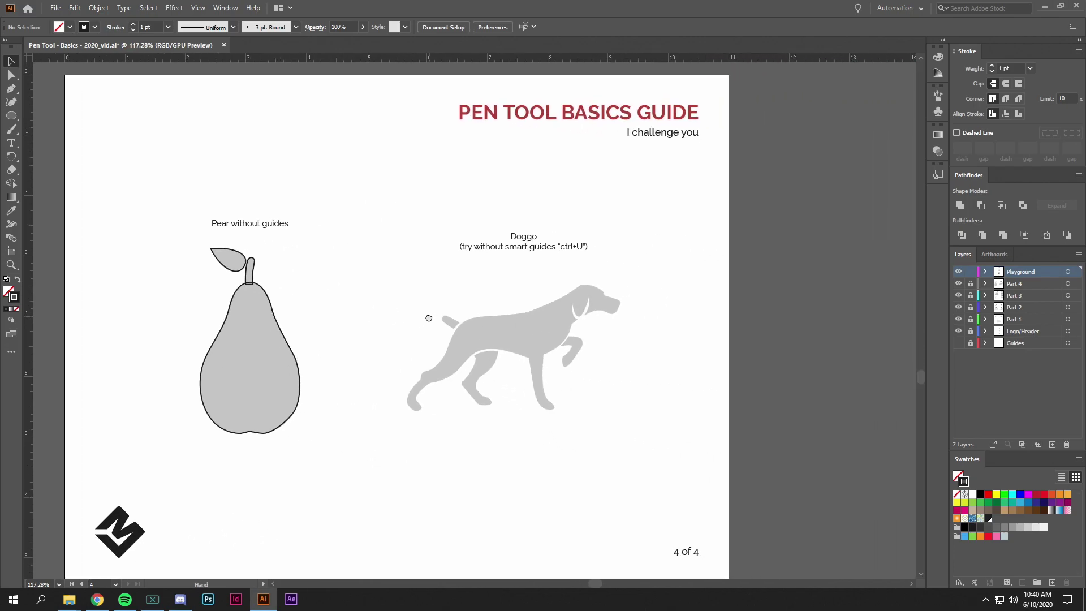
{"action": "scroll", "coordinate": [199, 358], "scroll_direction": "up", "scroll_amount": 3}
{"action": "key", "text": "a"}
{"action": "left_click", "coordinate": [398, 410]}
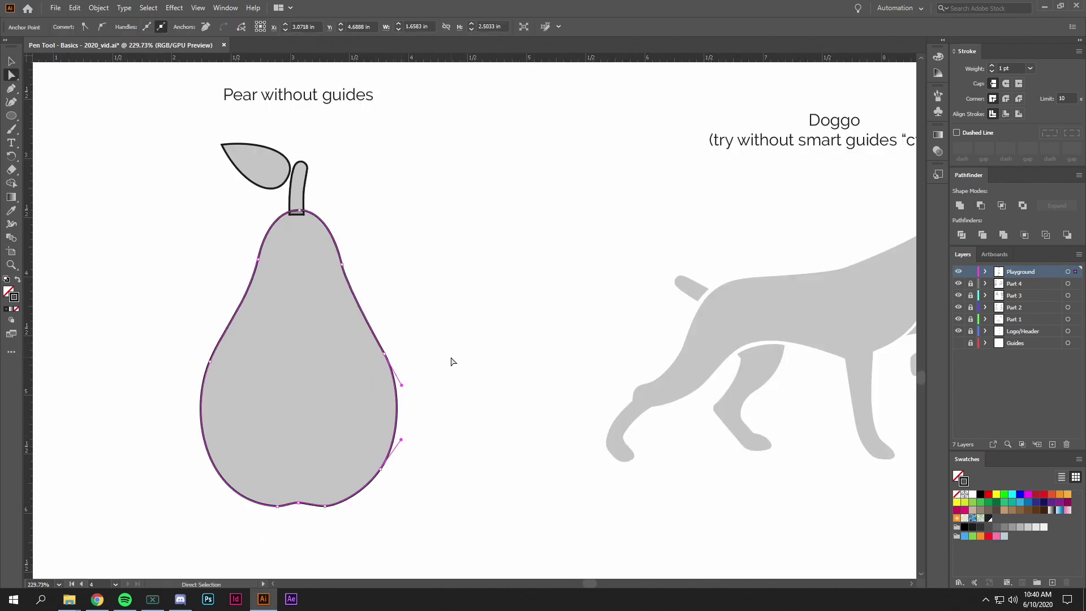
Trace the Doggo's tail with the Pen tool as a separate closed shape and deselect it.
{"action": "scroll", "coordinate": [493, 373], "scroll_direction": "right", "scroll_amount": 5}
{"action": "scroll", "coordinate": [419, 364], "scroll_direction": "down", "scroll_amount": 1}
{"action": "key", "text": "p"}
{"action": "scroll", "coordinate": [609, 334], "scroll_direction": "right", "scroll_amount": 4}
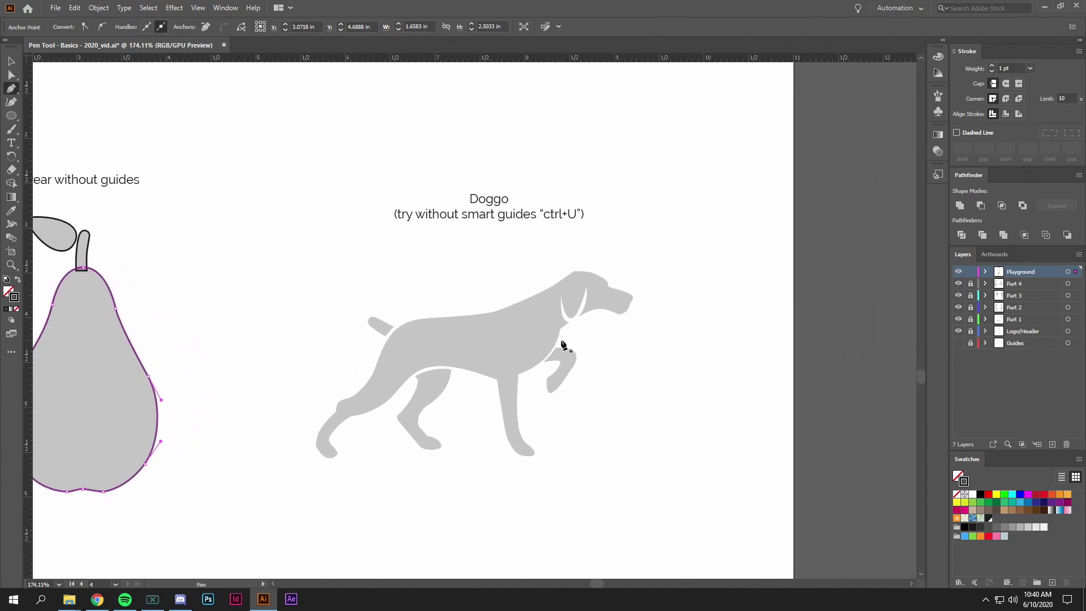
{"action": "scroll", "coordinate": [568, 311], "scroll_direction": "up", "scroll_amount": 2}
{"action": "left_click_drag", "start_coordinate": [409, 291], "coordinate": [383, 326]}
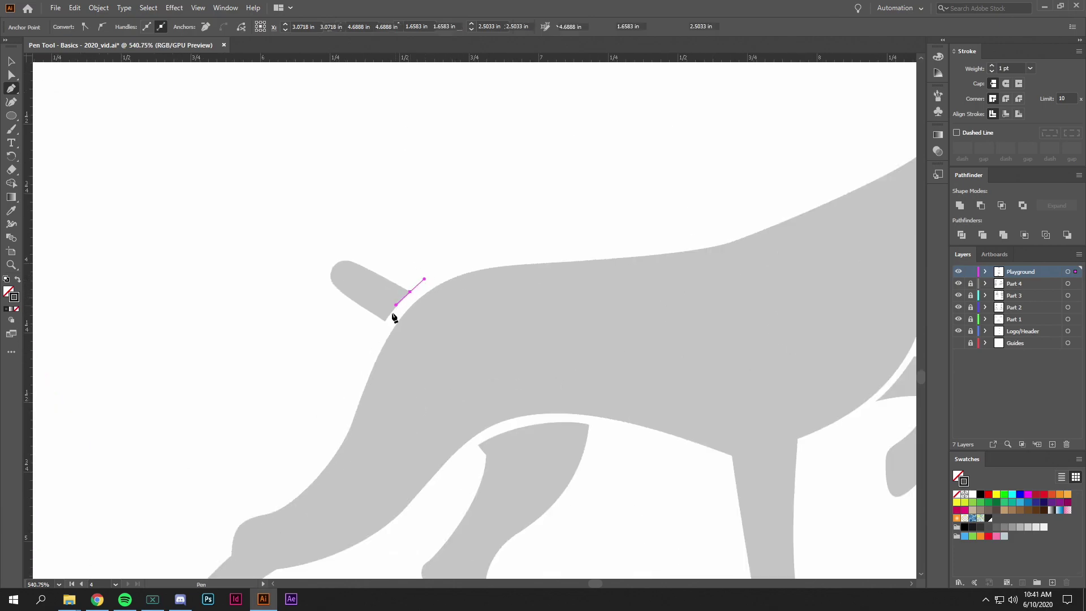
{"action": "mouse_move", "coordinate": [339, 291]}
{"action": "left_mouse_down"}
{"action": "mouse_move", "coordinate": [328, 281]}
{"action": "mouse_move", "coordinate": [381, 276]}
{"action": "mouse_move", "coordinate": [425, 299]}
{"action": "left_mouse_up"}
{"action": "key", "text": "a"}
{"action": "key", "text": "ctrl+shift+a"}
Start the Doggo's main outline at the top of the head and trace the forehead, muzzle and jaw.
{"action": "scroll", "coordinate": [583, 329], "scroll_direction": "down", "scroll_amount": 3}
{"action": "left_click_drag", "start_coordinate": [587, 340], "coordinate": [404, 367]}
{"action": "scroll", "coordinate": [662, 261], "scroll_direction": "up", "scroll_amount": 3}
{"action": "key", "text": "p"}
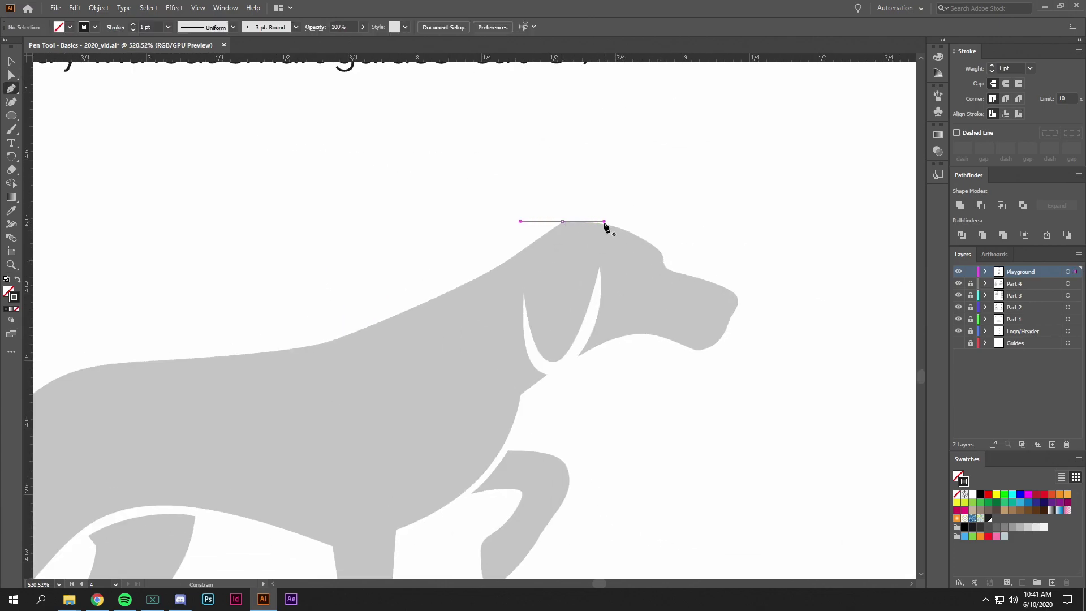
{"action": "left_click_drag", "start_coordinate": [663, 259], "coordinate": [713, 346]}
{"action": "left_click_drag", "start_coordinate": [692, 349], "coordinate": [674, 342]}
{"action": "left_click_drag", "start_coordinate": [634, 334], "coordinate": [595, 330]}
Continue the Doggo outline around the ear, following the gap between ear and head.
{"action": "left_click_drag", "start_coordinate": [600, 267], "coordinate": [586, 321]}
{"action": "left_click_drag", "start_coordinate": [524, 294], "coordinate": [512, 195]}
{"action": "left_click_drag", "start_coordinate": [586, 322], "coordinate": [569, 390]}
{"action": "left_click_drag", "start_coordinate": [524, 293], "coordinate": [504, 455]}
{"action": "left_click_drag", "start_coordinate": [504, 455], "coordinate": [570, 387]}
Continue the Doggo outline along the chest to the top of the standing front leg, aiming the handle down the leg.
{"action": "left_click_drag", "start_coordinate": [460, 460], "coordinate": [386, 484]}
{"action": "left_click_drag", "start_coordinate": [569, 387], "coordinate": [569, 390]}
{"action": "left_click_drag", "start_coordinate": [460, 460], "coordinate": [456, 517]}
{"action": "left_click_drag", "start_coordinate": [455, 517], "coordinate": [440, 330]}
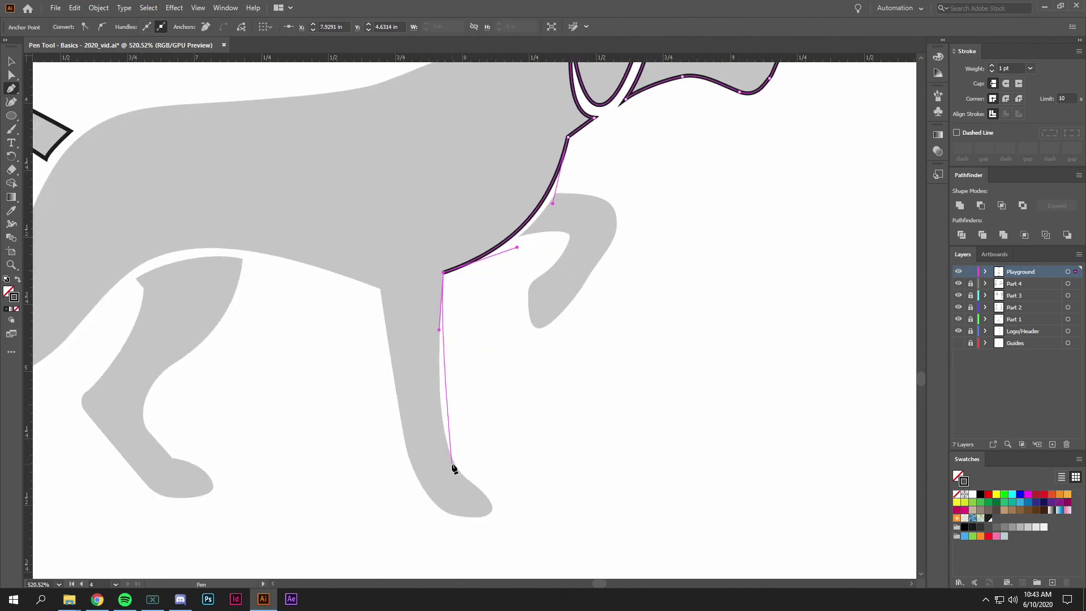
Trace the Doggo's standing front leg down around the paw and back up to the belly.
{"action": "mouse_move", "coordinate": [457, 469]}
{"action": "left_mouse_down"}
{"action": "mouse_move", "coordinate": [490, 519]}
{"action": "mouse_move", "coordinate": [471, 522]}
{"action": "left_mouse_up"}
{"action": "left_click_drag", "start_coordinate": [433, 501], "coordinate": [416, 485]}
{"action": "left_click_drag", "start_coordinate": [402, 425], "coordinate": [397, 396]}
{"action": "left_click_drag", "start_coordinate": [380, 288], "coordinate": [306, 259]}
Continue the Doggo outline along the belly and down the underside of the extended hind leg.
{"action": "left_click_drag", "start_coordinate": [306, 259], "coordinate": [455, 280]}
{"action": "left_click_drag", "start_coordinate": [257, 314], "coordinate": [191, 392]}
{"action": "left_click_drag", "start_coordinate": [94, 419], "coordinate": [278, 436]}
Trace around the Doggo's extended hind paw and up past the hock to the back of the thigh.
{"action": "scroll", "coordinate": [278, 436], "scroll_direction": "left", "scroll_amount": 5}
{"action": "left_click_drag", "start_coordinate": [315, 487], "coordinate": [342, 523]}
{"action": "left_click_drag", "start_coordinate": [317, 545], "coordinate": [297, 546]}
{"action": "left_click_drag", "start_coordinate": [278, 508], "coordinate": [287, 462]}
{"action": "mouse_move", "coordinate": [338, 406]}
{"action": "left_mouse_down"}
{"action": "mouse_move", "coordinate": [366, 385]}
{"action": "mouse_move", "coordinate": [340, 385]}
{"action": "left_mouse_up"}
{"action": "left_click_drag", "start_coordinate": [372, 366], "coordinate": [402, 358]}
{"action": "left_click_drag", "start_coordinate": [449, 290], "coordinate": [456, 273]}
Trace the Doggo's rump and back up to the head, redoing the misplaced rump curve, and complete the main outline.
{"action": "left_click_drag", "start_coordinate": [457, 272], "coordinate": [354, 363]}
{"action": "left_click_drag", "start_coordinate": [542, 214], "coordinate": [608, 209]}
{"action": "key", "text": "ctrl+z"}
{"action": "key", "text": "ctrl+z"}
{"action": "left_click_drag", "start_coordinate": [495, 219], "coordinate": [580, 214]}
{"action": "left_click_drag", "start_coordinate": [609, 212], "coordinate": [449, 273]}
{"action": "left_click_drag", "start_coordinate": [614, 236], "coordinate": [586, 246]}
{"action": "left_click", "coordinate": [787, 138]}
Trace the Doggo's second hind leg beneath the belly as a separate closed shape.
{"action": "left_click_drag", "start_coordinate": [832, 373], "coordinate": [498, 329]}
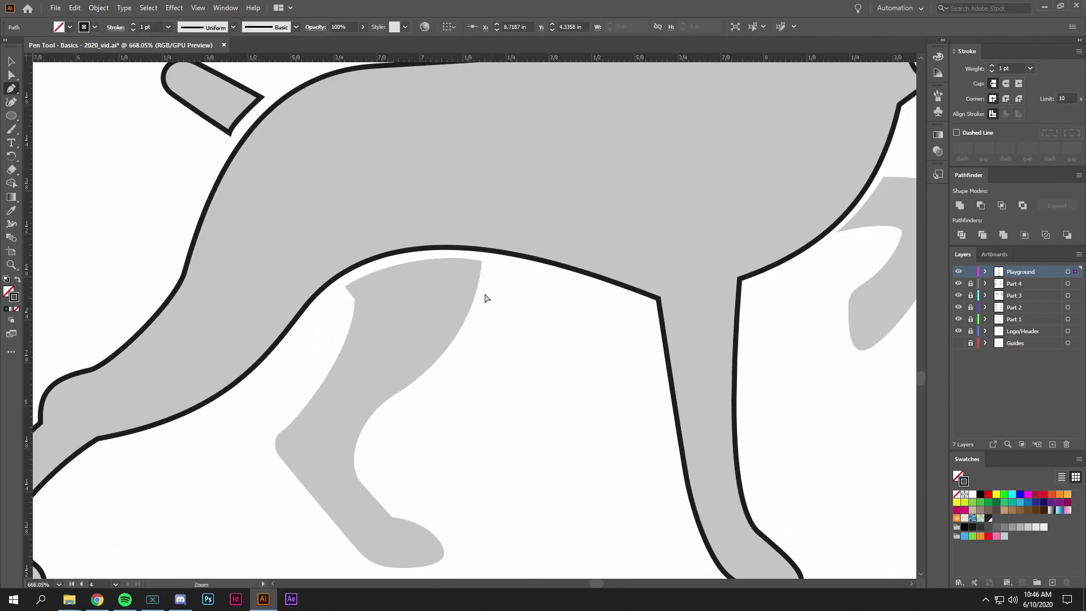
{"action": "left_click", "coordinate": [343, 286]}
{"action": "left_click", "coordinate": [356, 299]}
{"action": "left_click_drag", "start_coordinate": [289, 426], "coordinate": [295, 475]}
{"action": "left_click_drag", "start_coordinate": [358, 550], "coordinate": [368, 562]}
{"action": "left_click_drag", "start_coordinate": [413, 568], "coordinate": [427, 524]}
{"action": "left_click", "coordinate": [391, 517]}
{"action": "left_click_drag", "start_coordinate": [391, 516], "coordinate": [354, 474]}
{"action": "left_click_drag", "start_coordinate": [372, 414], "coordinate": [388, 394]}
{"action": "left_click_drag", "start_coordinate": [482, 260], "coordinate": [487, 166]}
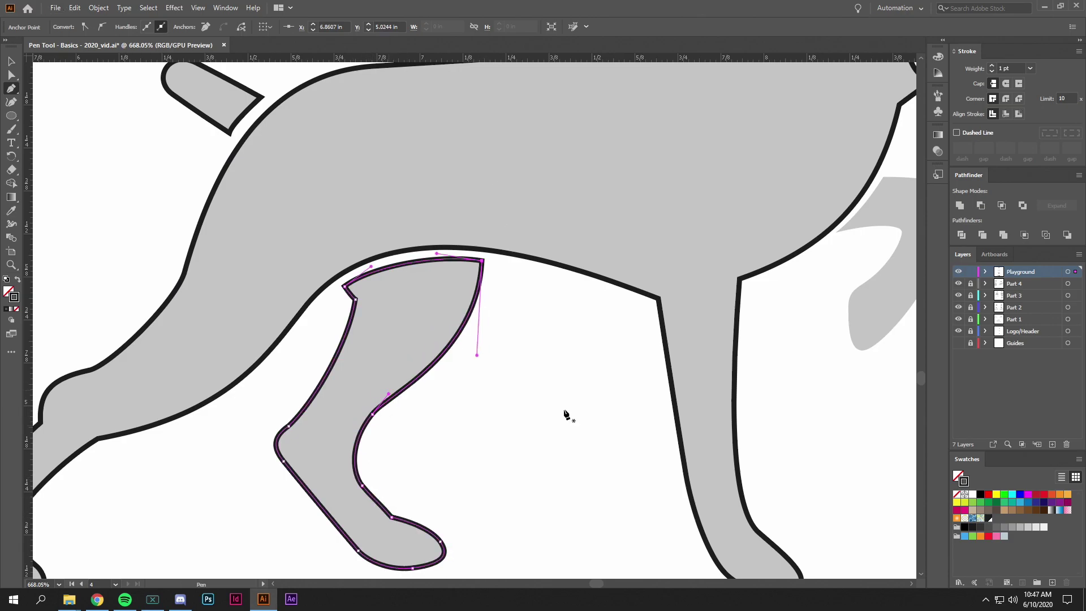
Trace the Doggo's raised front leg as a separate closed shape.
{"action": "left_click", "coordinate": [522, 320]}
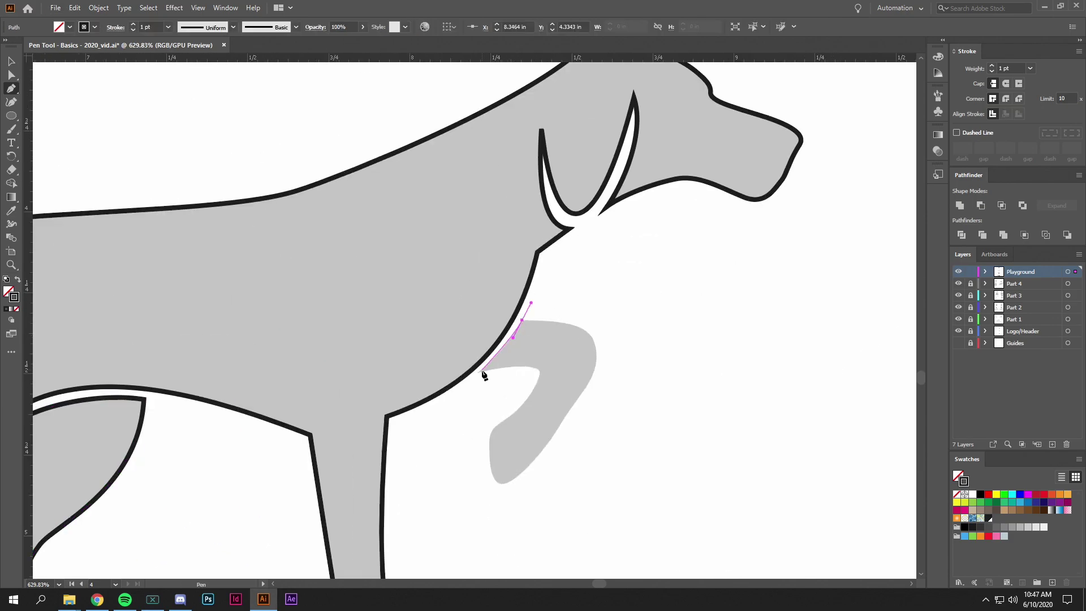
{"action": "left_click", "coordinate": [479, 371]}
{"action": "left_click", "coordinate": [539, 376]}
{"action": "left_click", "coordinate": [508, 419]}
{"action": "left_click", "coordinate": [490, 454]}
{"action": "left_click", "coordinate": [493, 476]}
{"action": "mouse_move", "coordinate": [519, 474]}
{"action": "left_mouse_down"}
{"action": "mouse_move", "coordinate": [566, 428]}
{"action": "mouse_move", "coordinate": [589, 384]}
{"action": "left_mouse_up"}
{"action": "left_click_drag", "start_coordinate": [584, 331], "coordinate": [553, 314]}
{"action": "key", "text": "ctrl+z"}
{"action": "left_click_drag", "start_coordinate": [596, 346], "coordinate": [591, 328]}
{"action": "left_click_drag", "start_coordinate": [523, 320], "coordinate": [479, 323]}
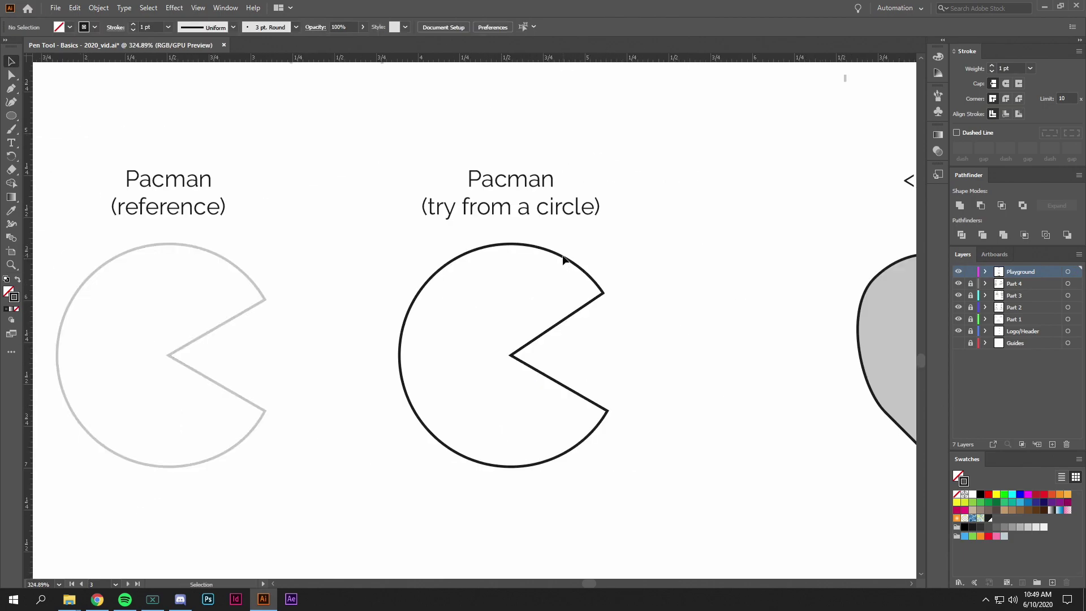
Add an anchor point on the upper-left arc of the Pacman shape made from a circle.
{"action": "left_click", "coordinate": [563, 259]}
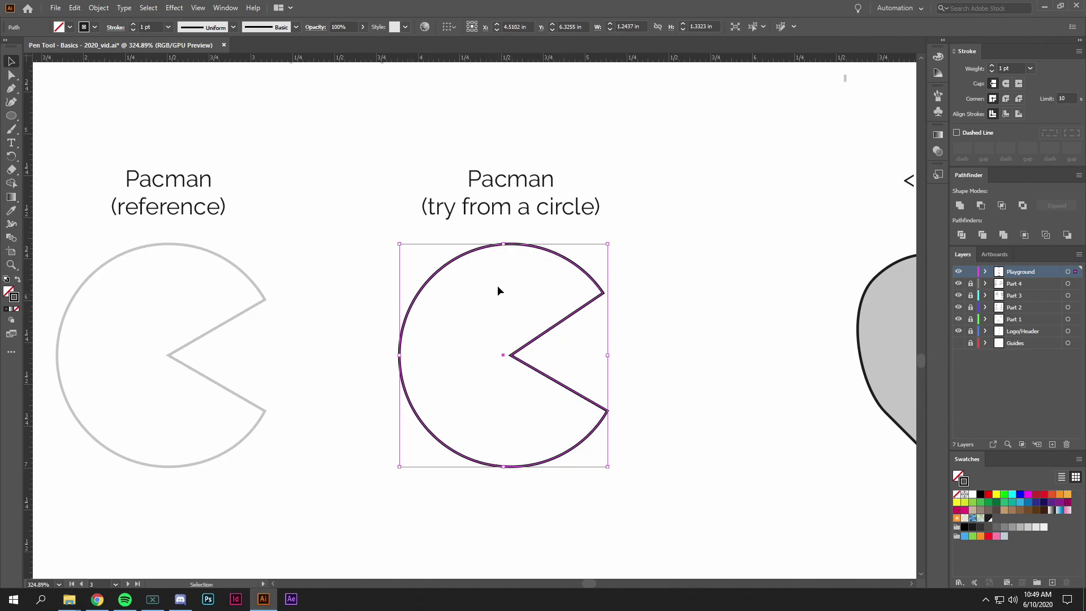
{"action": "key", "text": "a"}
{"action": "left_click", "coordinate": [512, 244]}
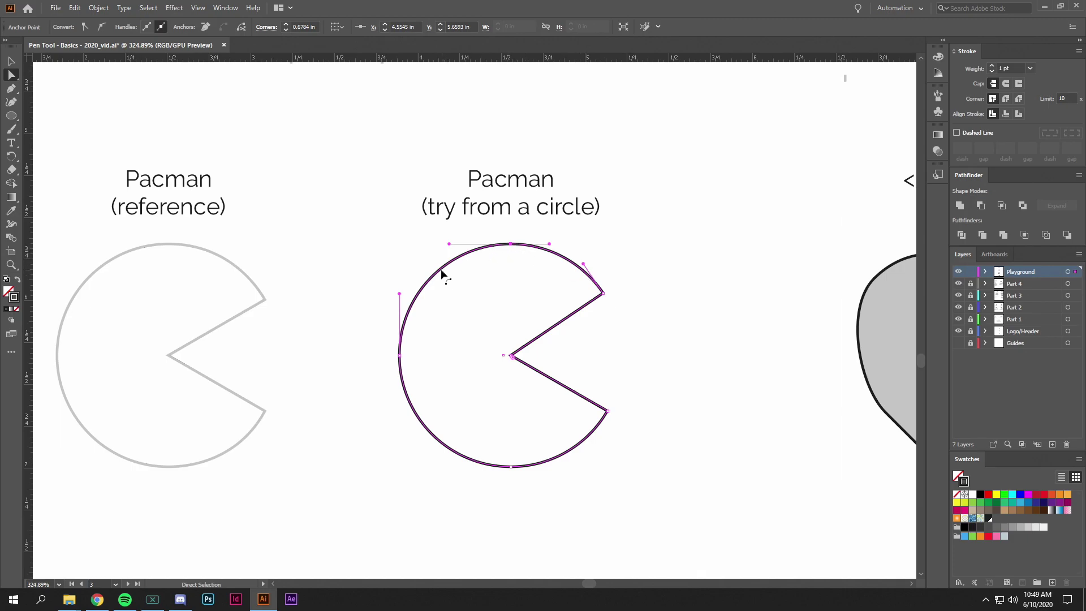
{"action": "key", "text": "p"}
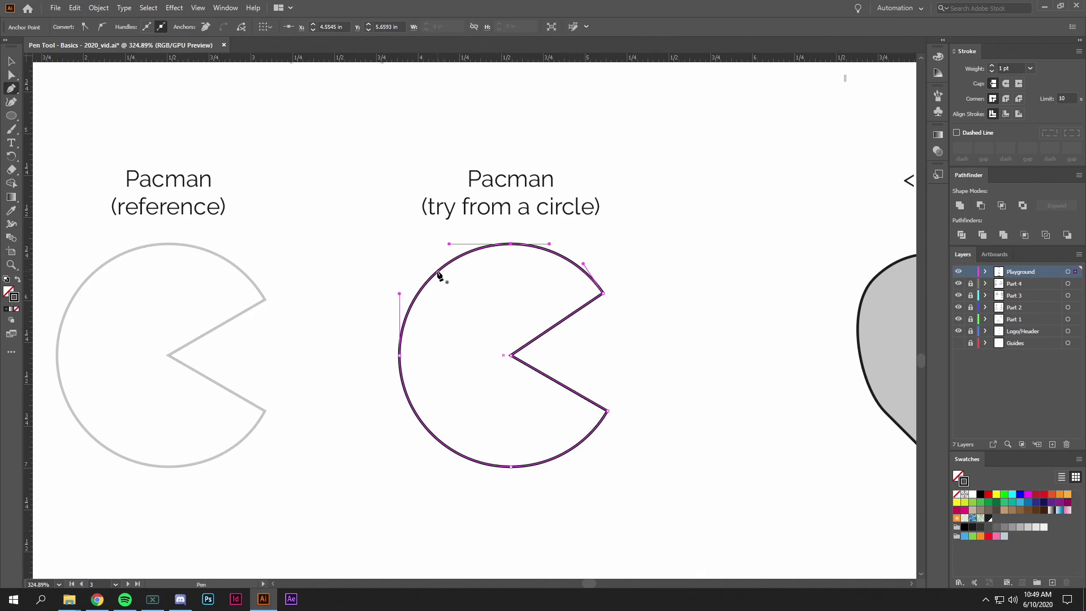
{"action": "left_click", "coordinate": [435, 274]}
Try a plain deletion of the new anchor point on Pacman's upper-left arc, and undo it.
{"action": "key", "text": "minus"}
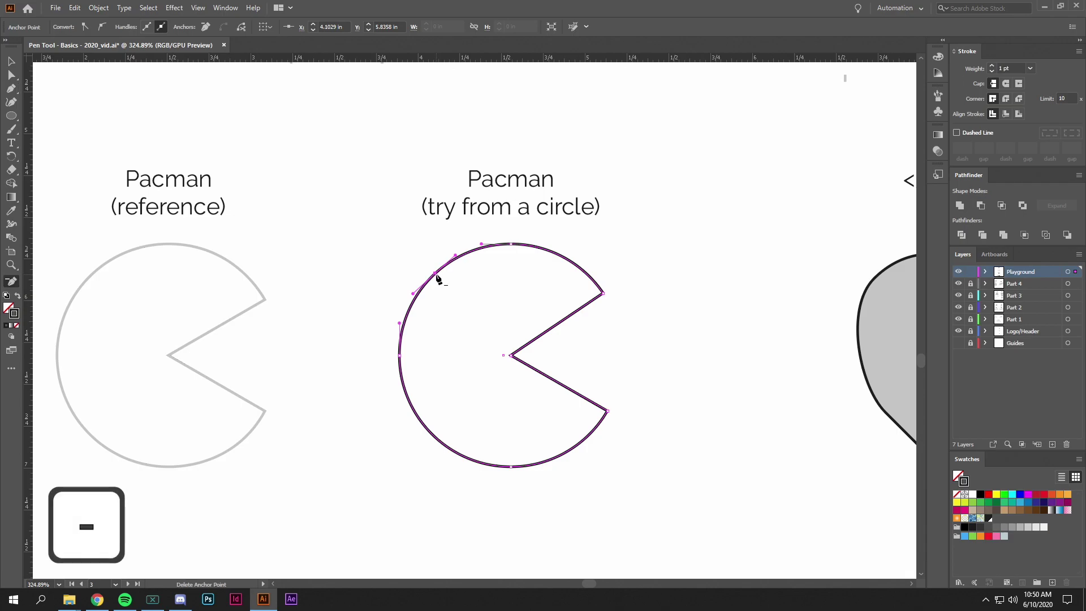
{"action": "left_click", "coordinate": [436, 274]}
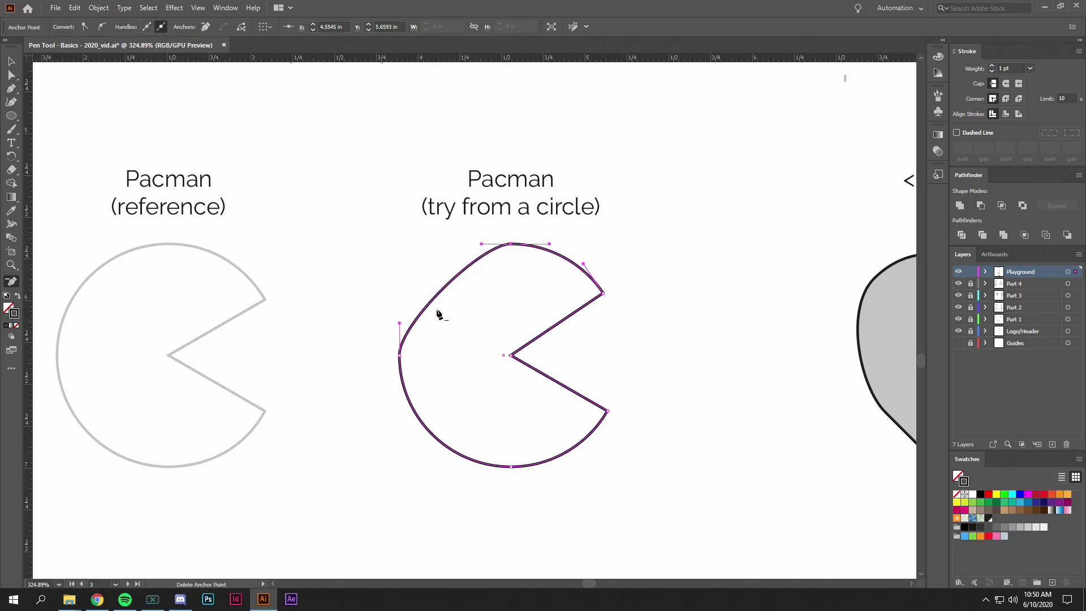
{"action": "key", "text": "ctrl"}
{"action": "key", "text": "ctrl+z"}
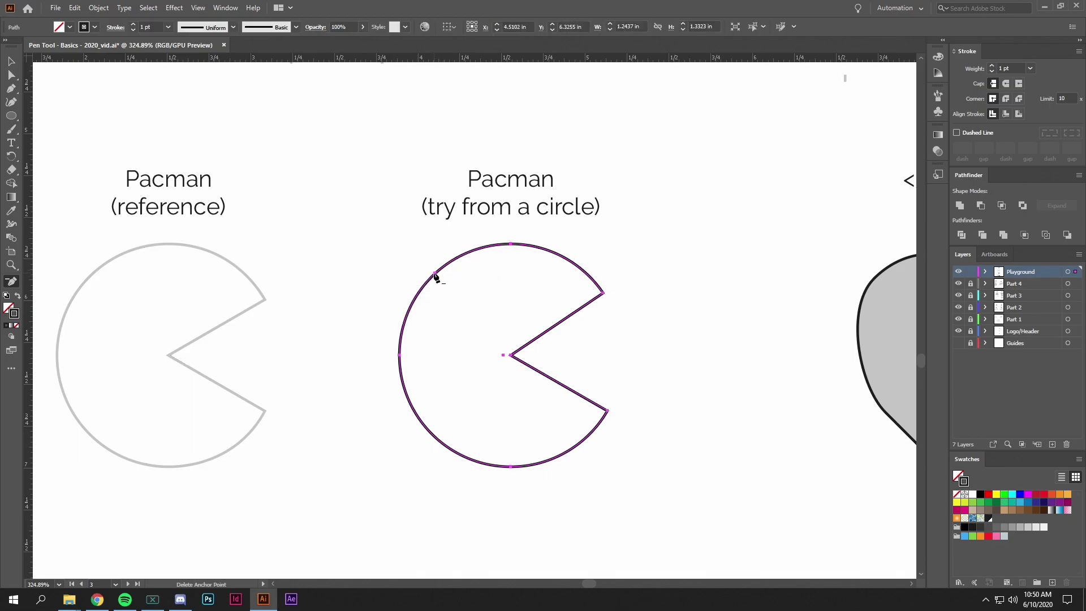
Compare deleting the added anchor point with and without preserving the arc's curvature, undoing each attempt.
{"action": "key", "text": "shift"}
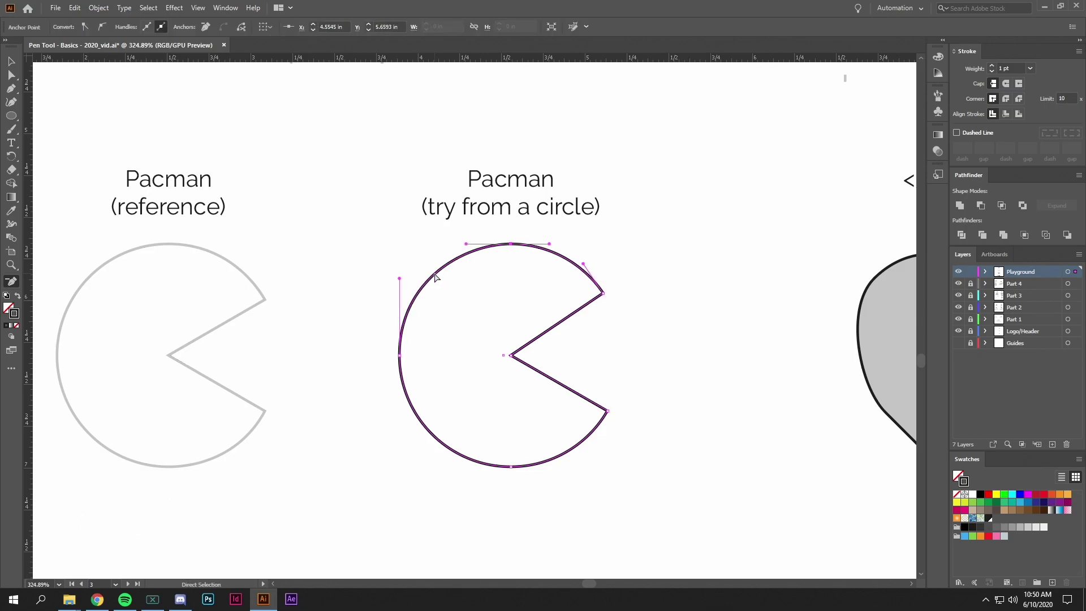
{"action": "left_click", "coordinate": [435, 274], "text": "shift"}
{"action": "key", "text": "ctrl+z"}
{"action": "left_click", "coordinate": [435, 273]}
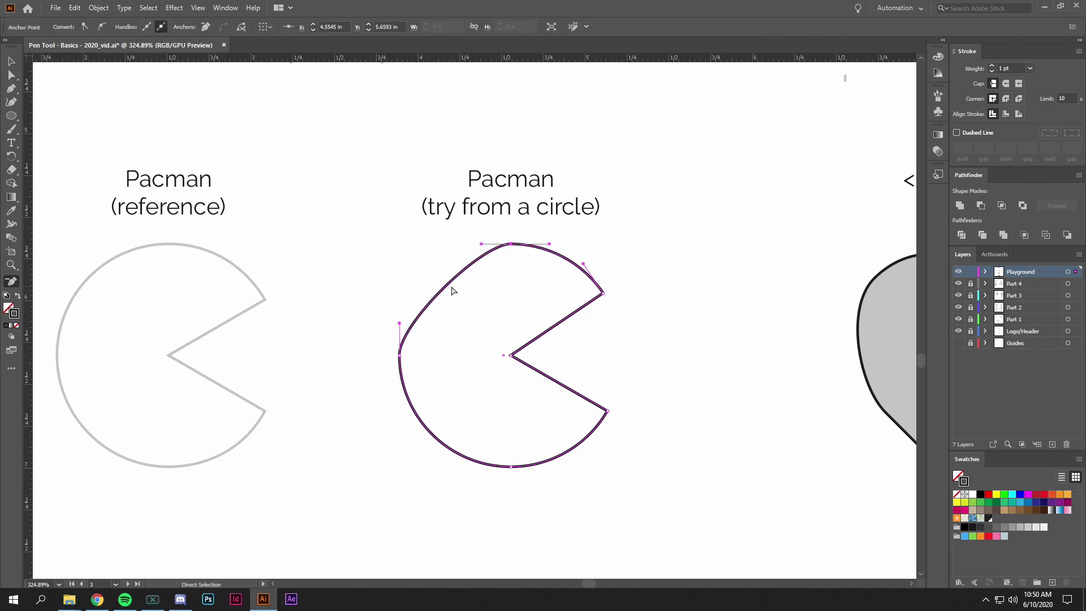
{"action": "key", "text": "ctrl+z"}
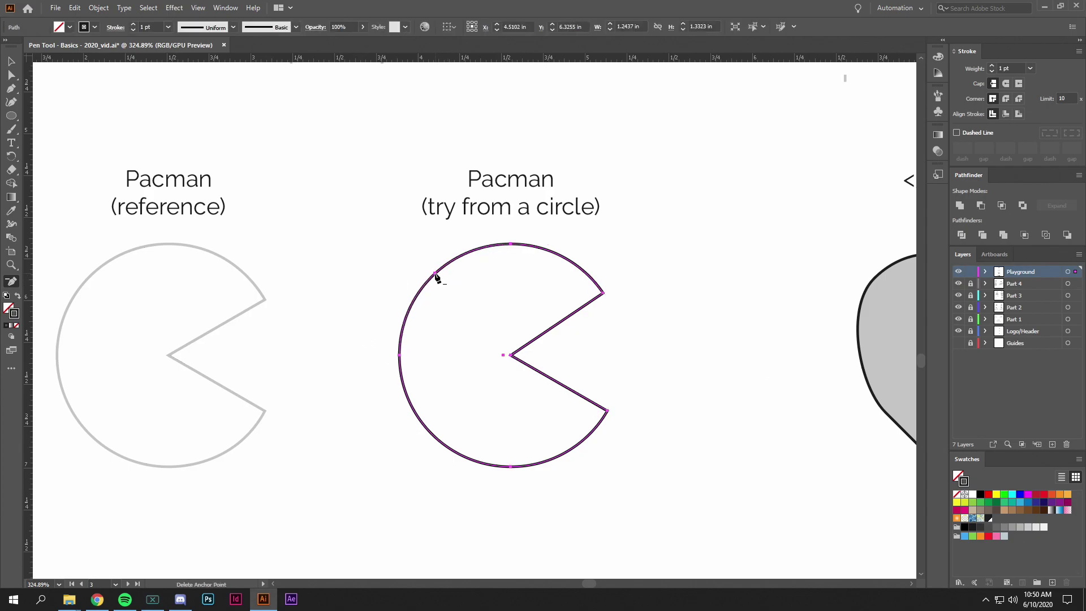
Delete the added anchor point from Pacman's upper-left arc while preserving the curvature, and deselect the shape.
{"action": "left_click", "coordinate": [436, 274]}
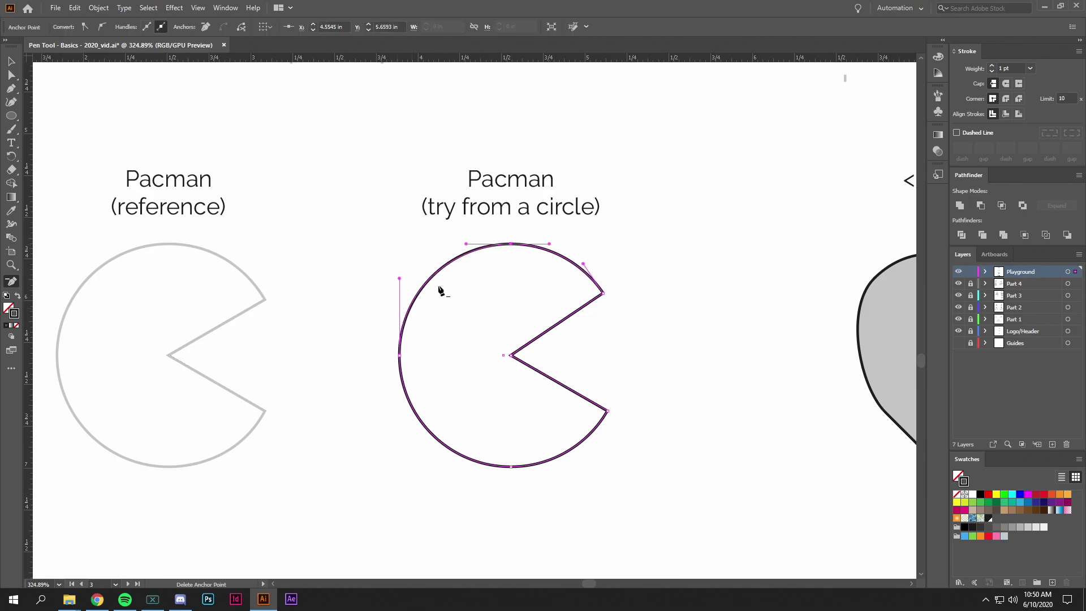
{"action": "scroll", "coordinate": [651, 327], "scroll_direction": "down", "scroll_amount": 3}
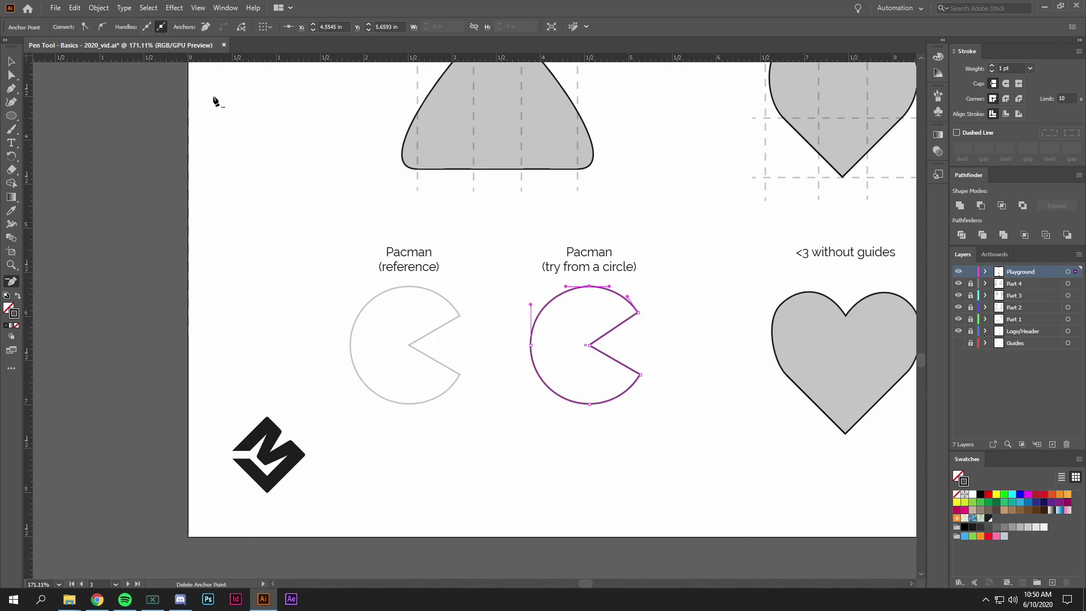
{"action": "left_click", "coordinate": [14, 67]}
{"action": "left_click", "coordinate": [670, 384]}
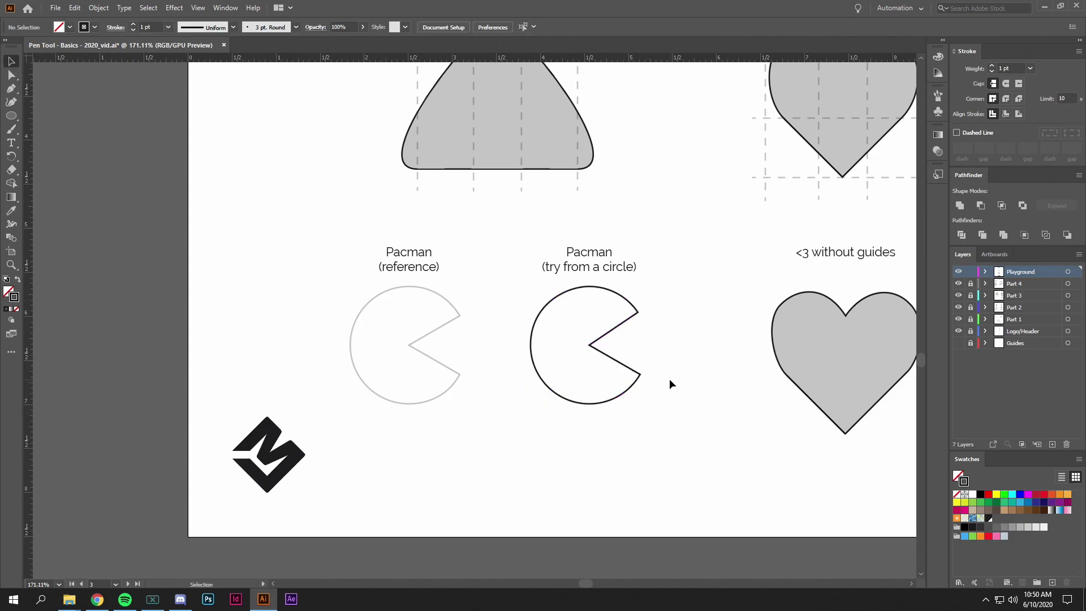
{"action": "left_click_drag", "start_coordinate": [706, 397], "coordinate": [490, 244]}
{"action": "left_click_drag", "start_coordinate": [511, 438], "coordinate": [511, 341]}
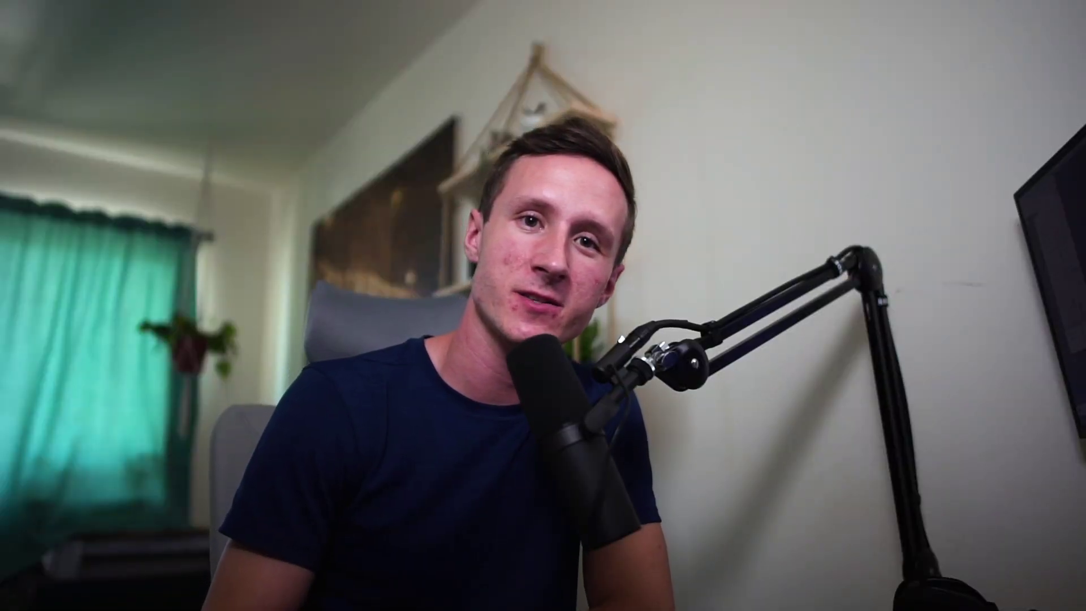